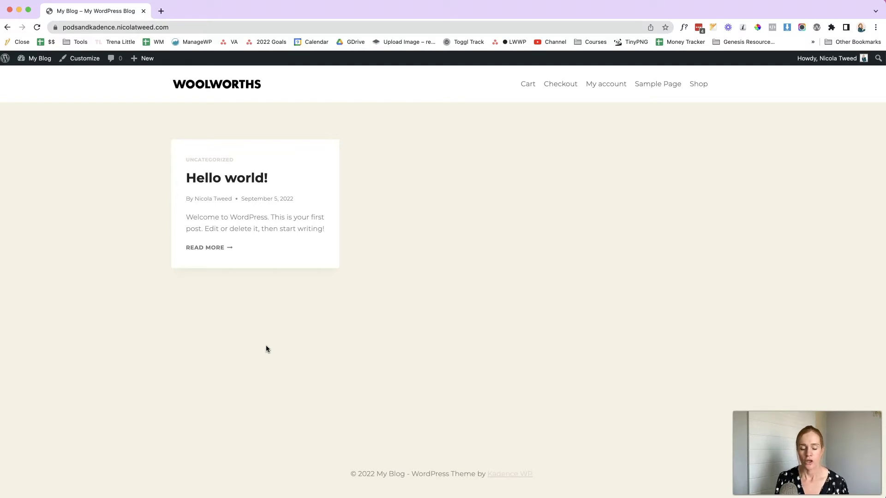
Go to the site's admin dashboard and open the theme Customizer
{"action": "left_click", "coordinate": [370, 427]}
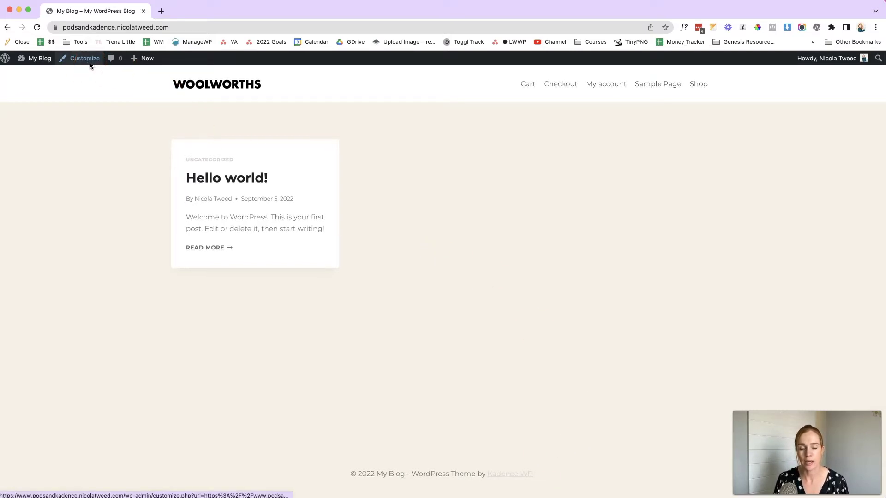
{"action": "mouse_move", "coordinate": [40, 58]}
{"action": "left_click", "coordinate": [46, 77]}
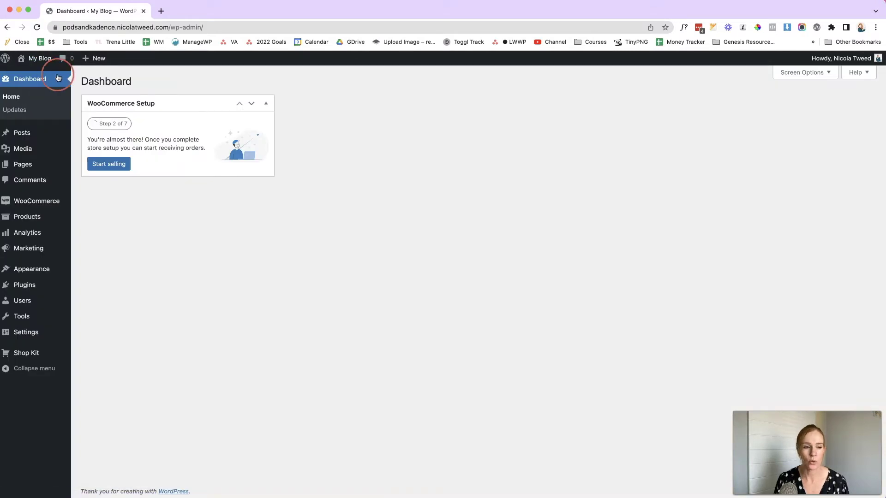
{"action": "left_click", "coordinate": [37, 272]}
{"action": "left_click", "coordinate": [126, 288]}
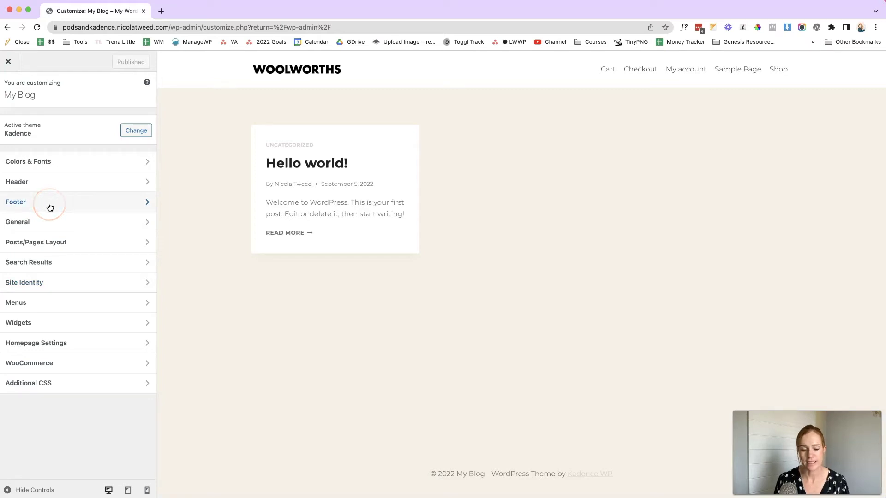
Open the Footer Bottom row settings together with the footer builder for editing
{"action": "mouse_move", "coordinate": [428, 480]}
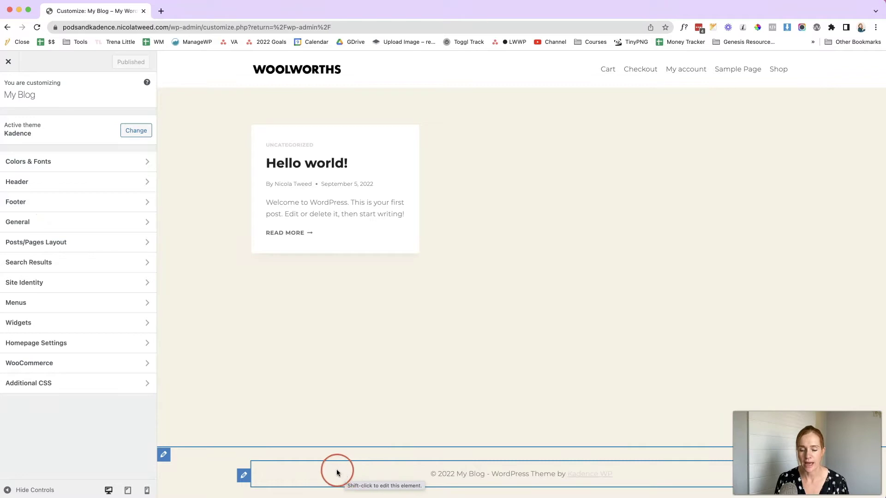
{"action": "left_click", "coordinate": [317, 475]}
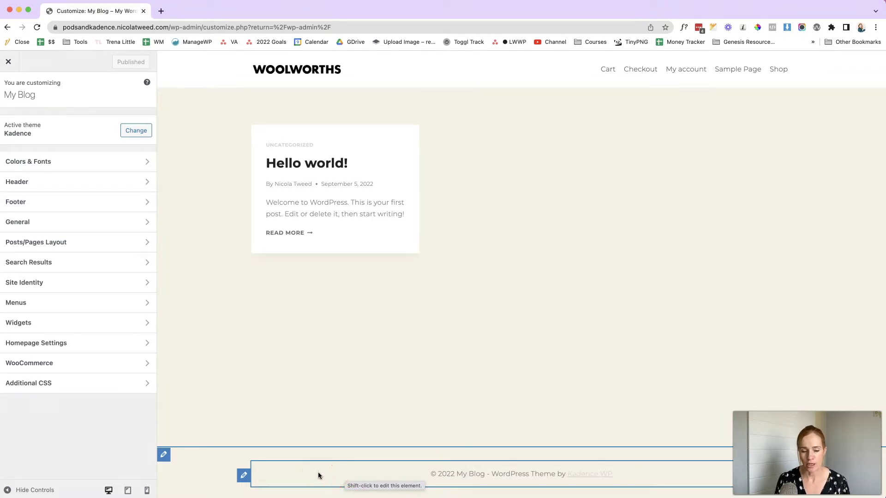
{"action": "left_click", "coordinate": [164, 457]}
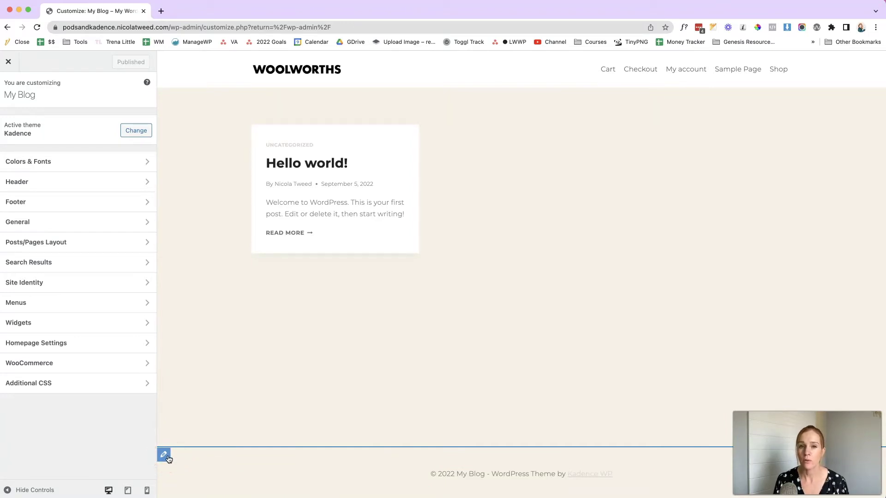
{"action": "left_click", "coordinate": [182, 457]}
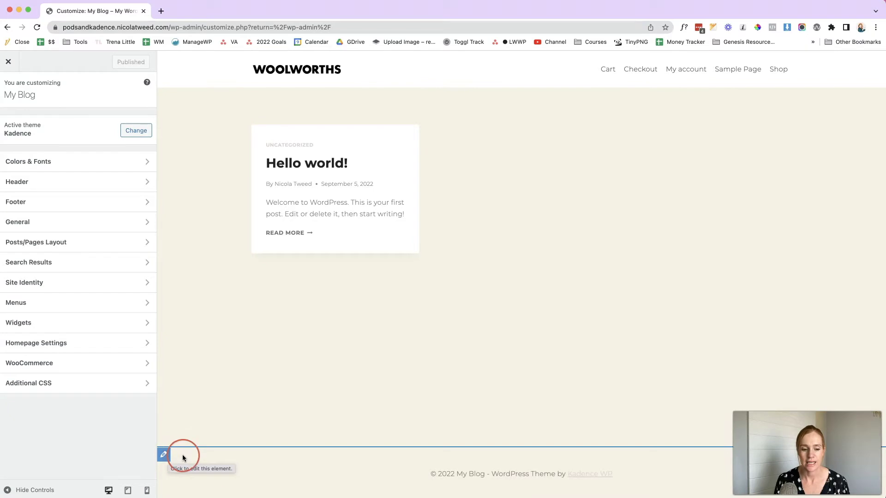
{"action": "left_click", "coordinate": [163, 455]}
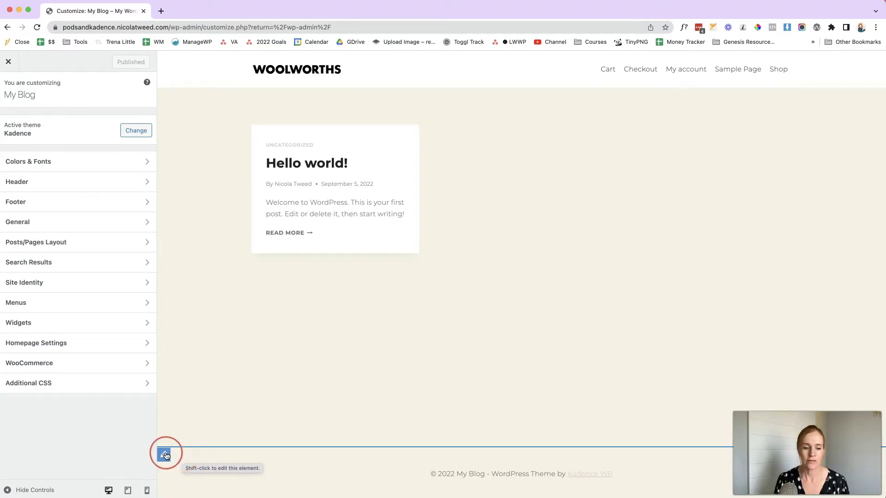
{"action": "left_click", "coordinate": [362, 415]}
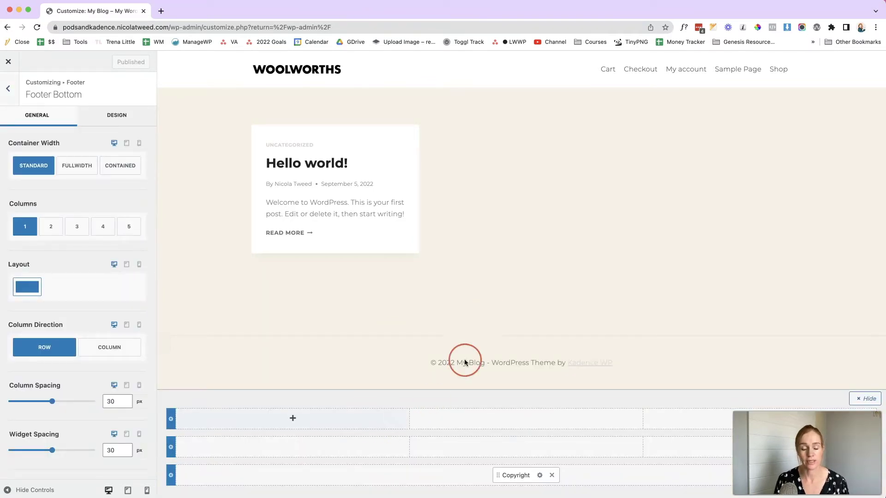
Examine the footer builder's top, middle and bottom rows and the copyright text in the preview
{"action": "left_click", "coordinate": [778, 400]}
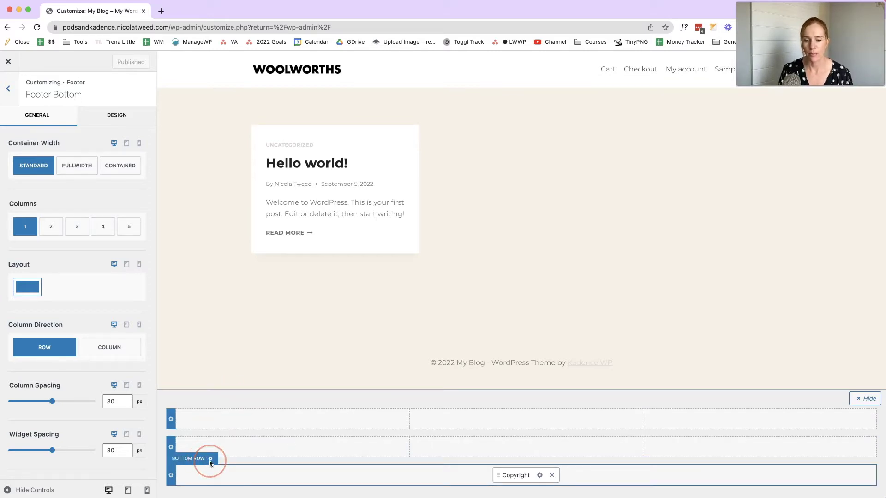
{"action": "left_click", "coordinate": [210, 460]}
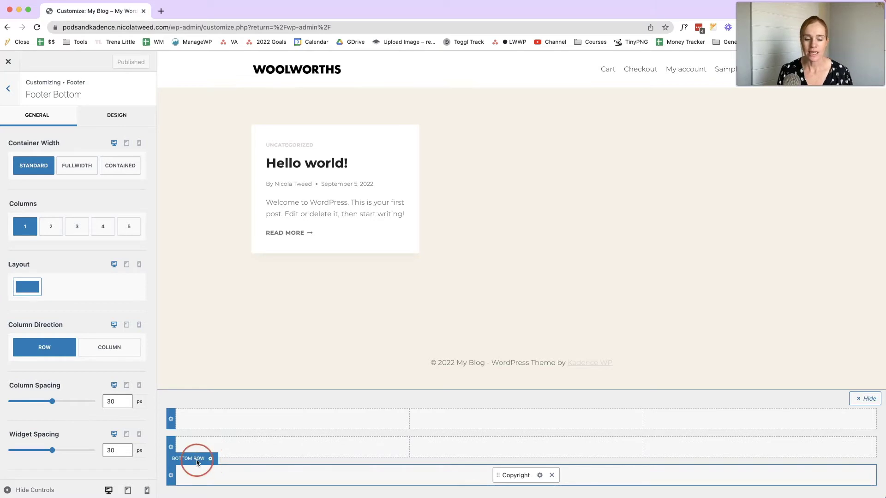
{"action": "left_click", "coordinate": [515, 479]}
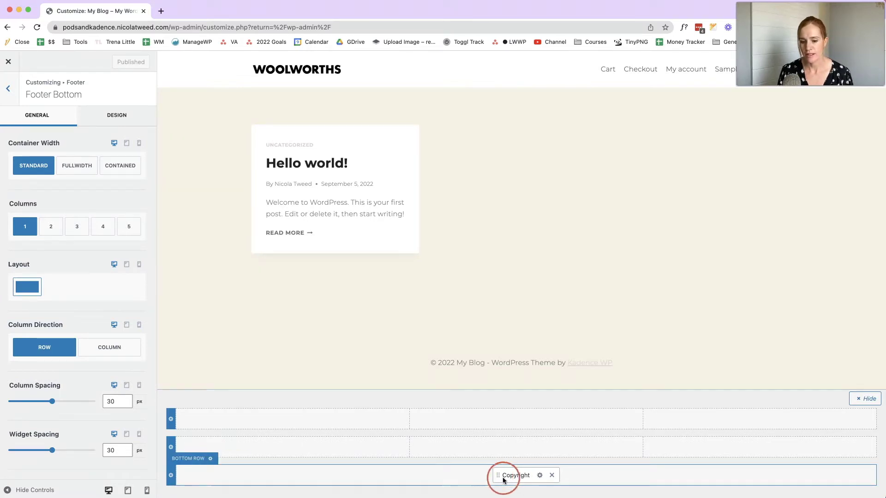
{"action": "left_click", "coordinate": [435, 365]}
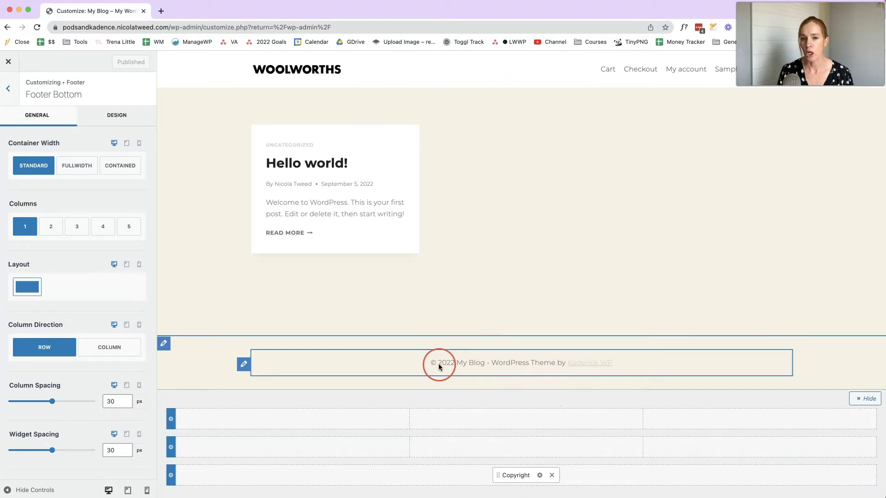
{"action": "left_click", "coordinate": [487, 368]}
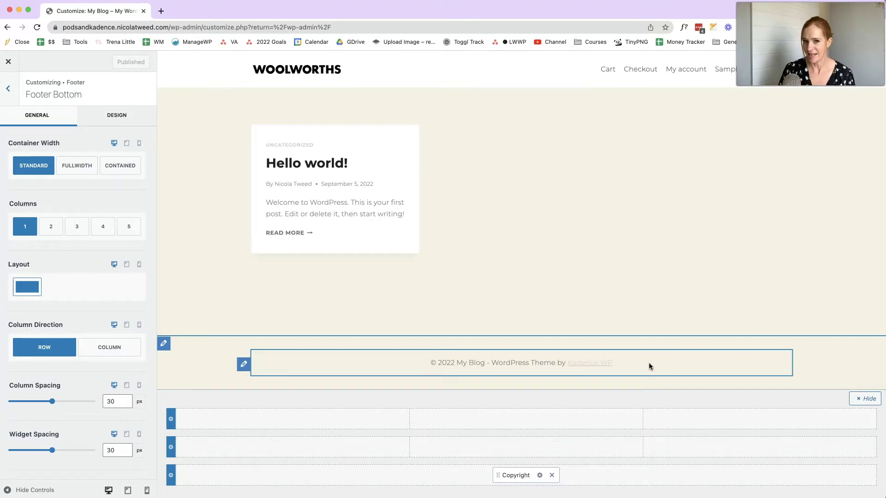
{"action": "left_click", "coordinate": [178, 404]}
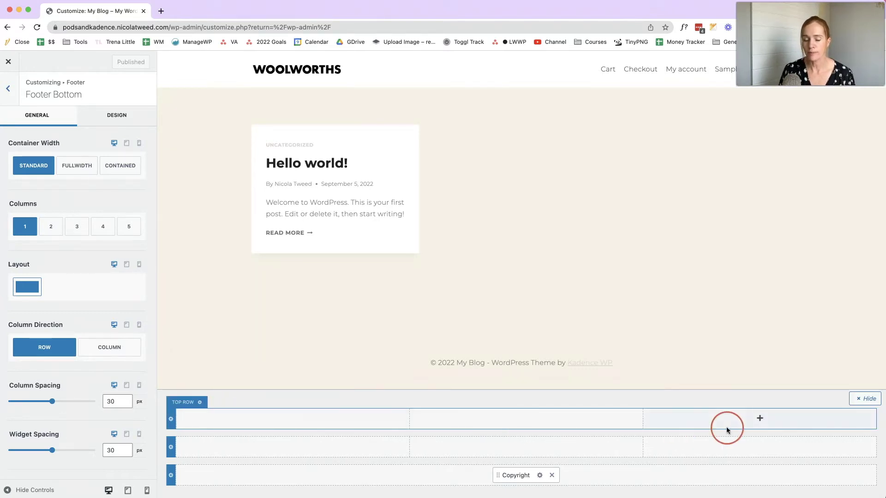
{"action": "left_click", "coordinate": [391, 438]}
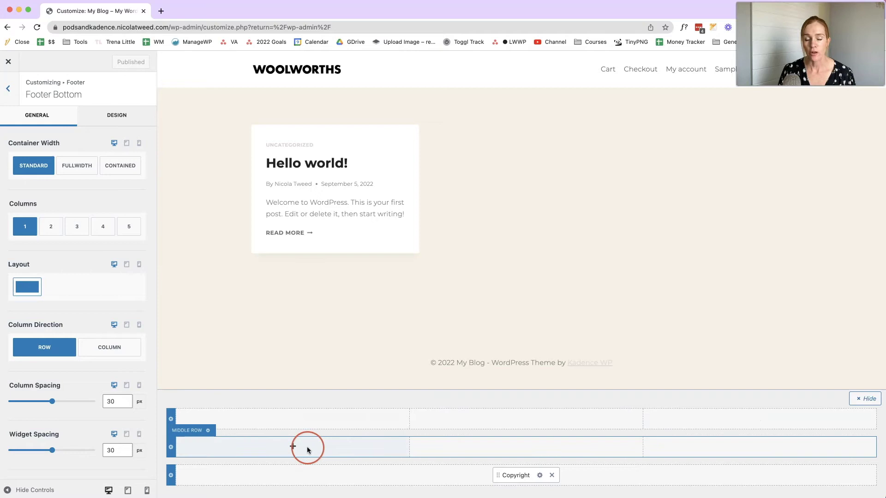
Add the Footer Navigation element to the centre column of the footer's middle row
{"action": "left_click", "coordinate": [527, 447]}
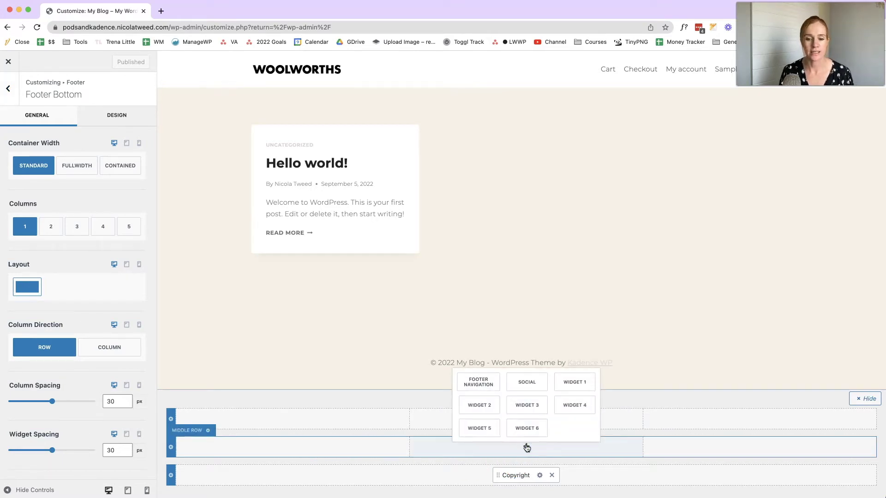
{"action": "left_click", "coordinate": [479, 384]}
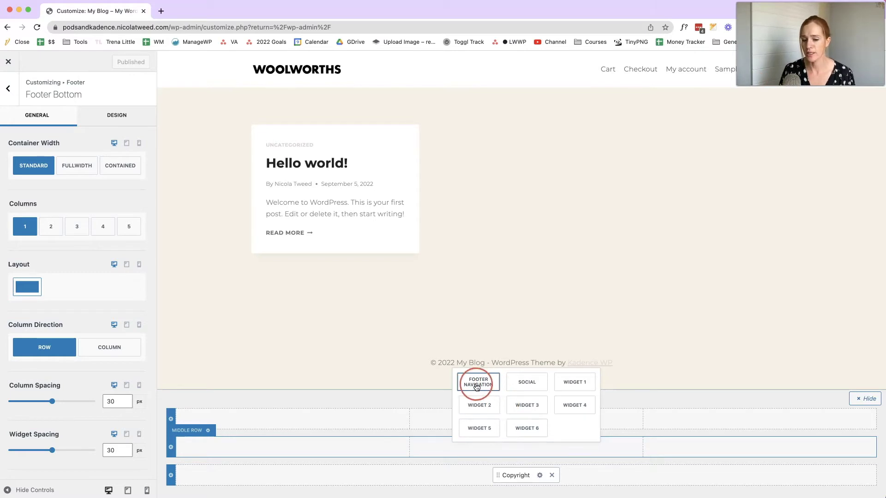
{"action": "left_click", "coordinate": [503, 386]}
{"action": "left_click", "coordinate": [528, 385]}
{"action": "left_click", "coordinate": [584, 387]}
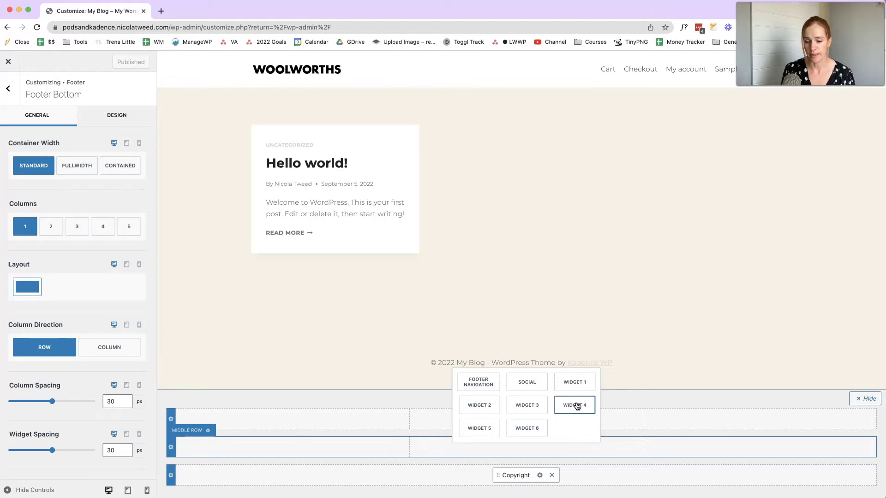
{"action": "left_click", "coordinate": [485, 383]}
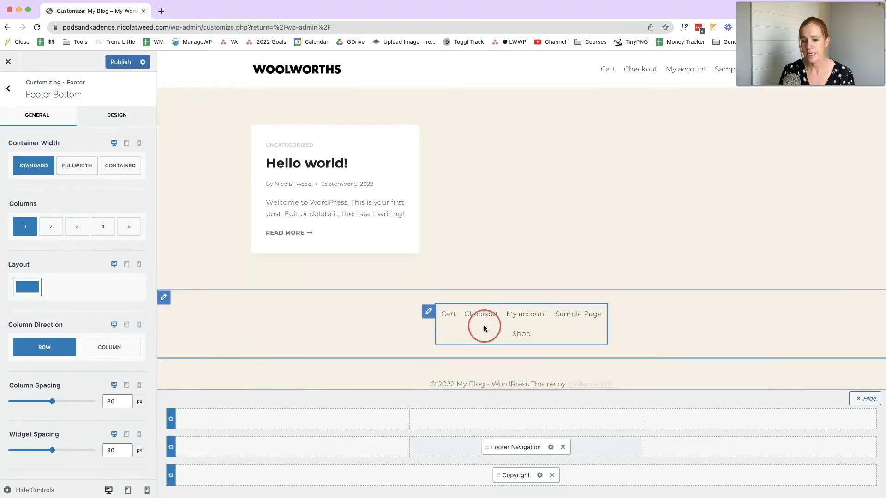
{"action": "left_click", "coordinate": [568, 333]}
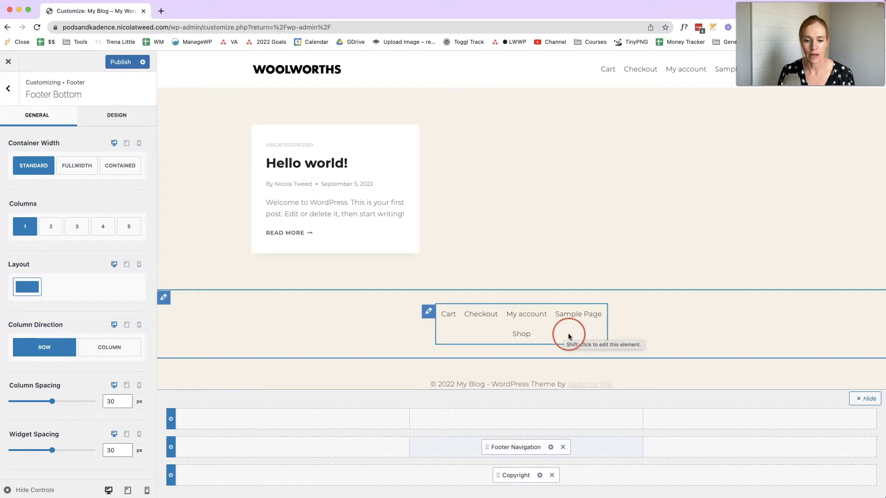
Enable Stretch Menu for the Footer Navigation element and review its content alignment options
{"action": "left_click", "coordinate": [550, 448]}
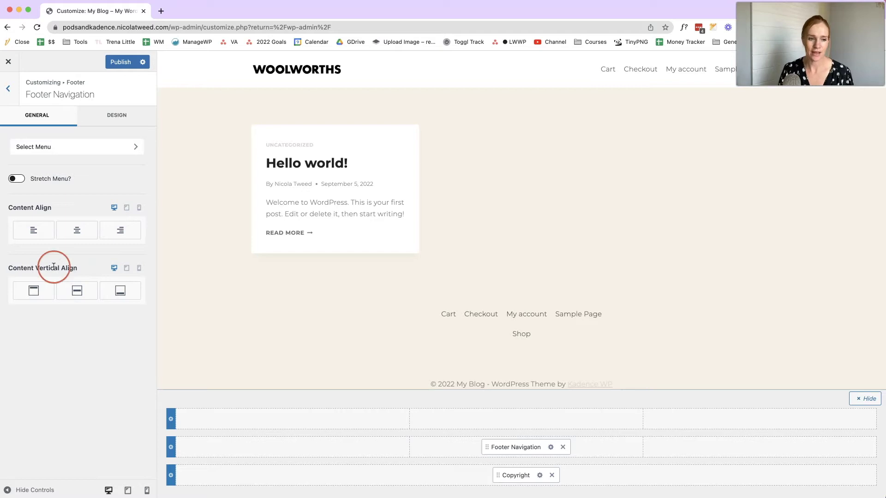
{"action": "left_click", "coordinate": [97, 151]}
{"action": "left_click", "coordinate": [21, 179]}
{"action": "left_click", "coordinate": [79, 231]}
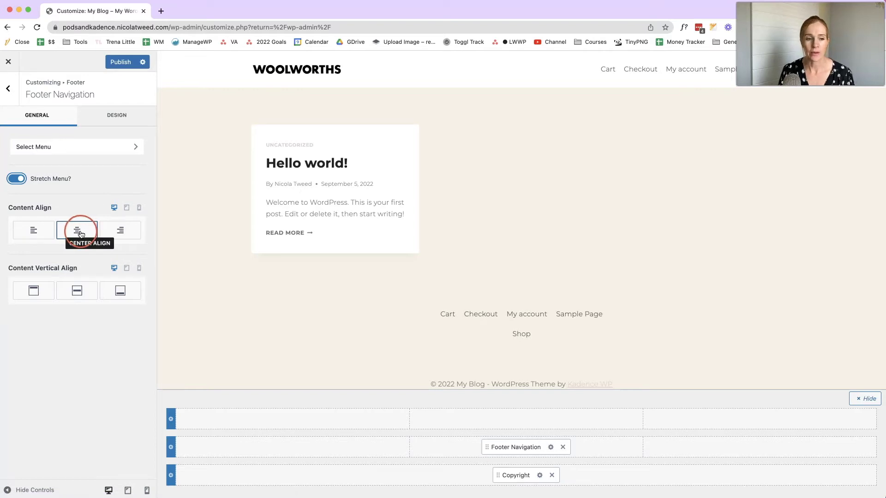
{"action": "left_click", "coordinate": [127, 208]}
{"action": "left_click", "coordinate": [139, 208]}
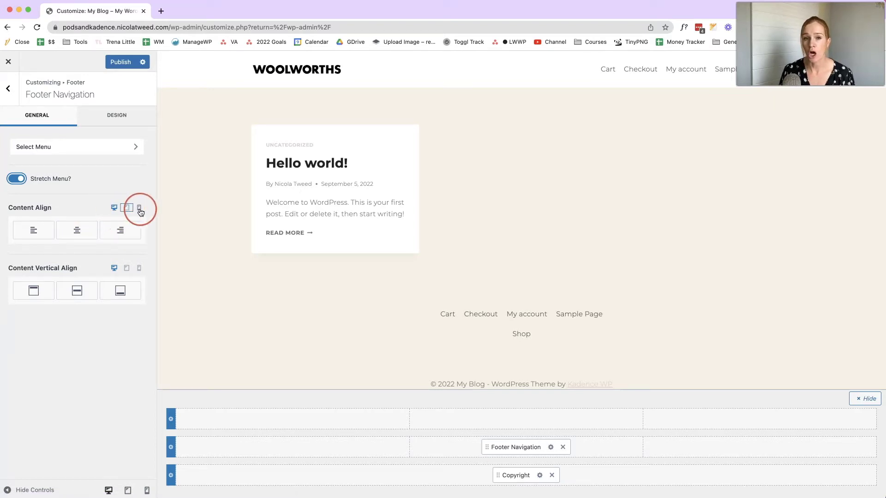
{"action": "left_click", "coordinate": [115, 210]}
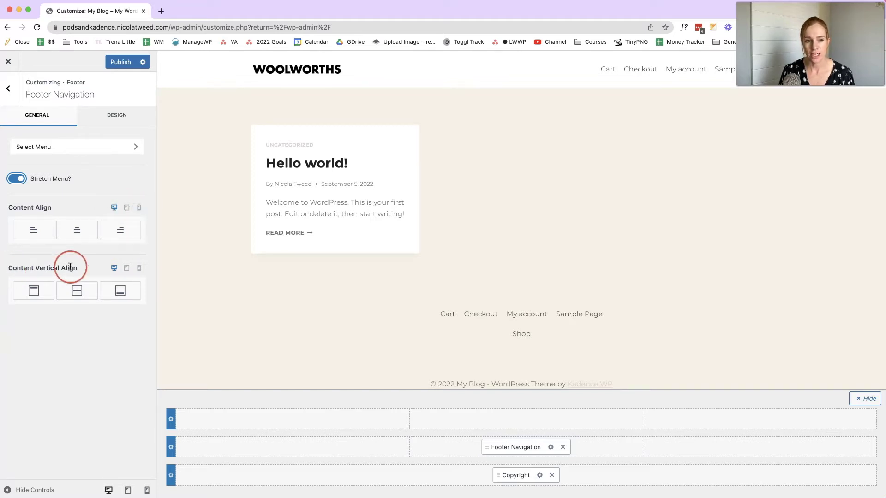
Set the Footer Navigation's items spacing to 1.92 em in its design settings
{"action": "left_click", "coordinate": [122, 123]}
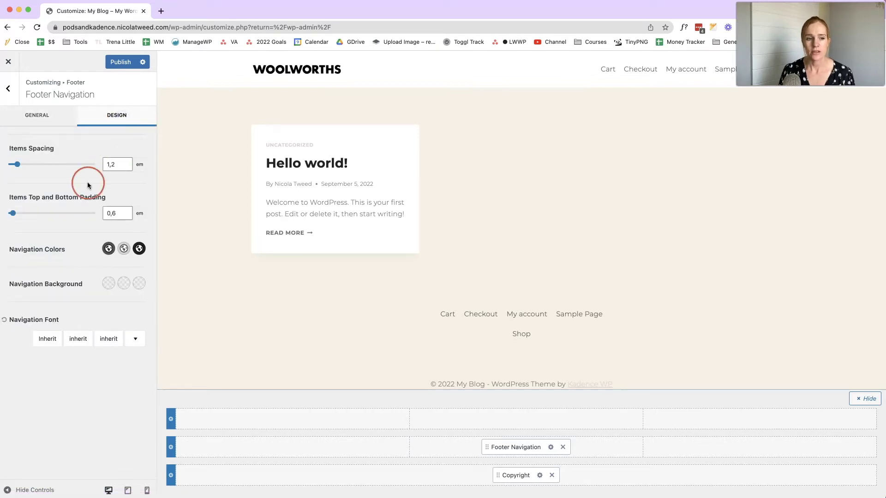
{"action": "mouse_move", "coordinate": [19, 168]}
{"action": "left_click_drag", "start_coordinate": [20, 167], "coordinate": [26, 167]}
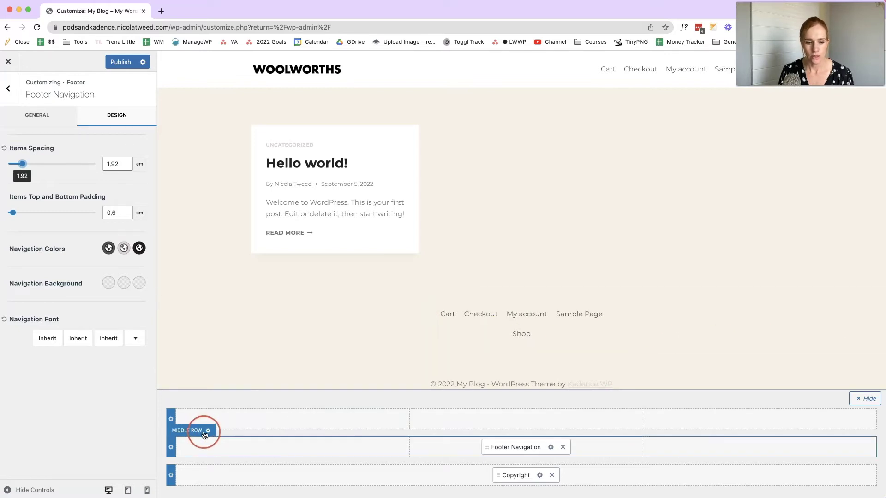
Change the footer's middle row to a single-column layout
{"action": "left_click", "coordinate": [208, 433]}
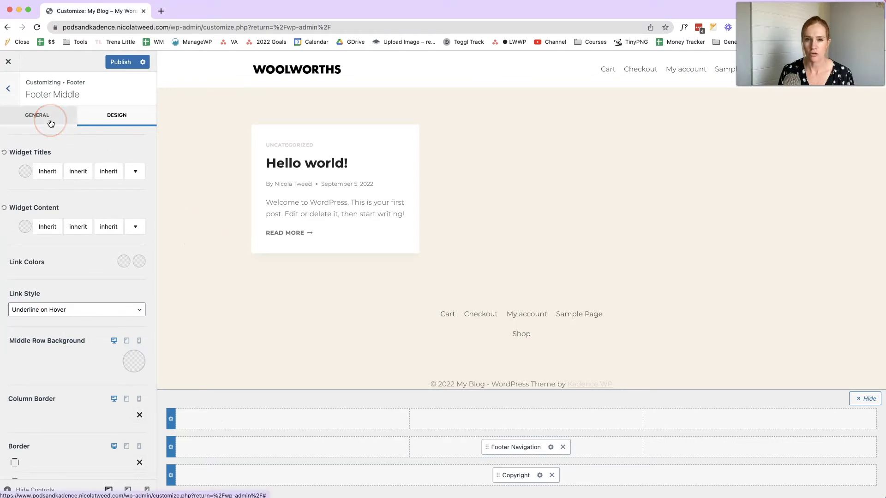
{"action": "left_click", "coordinate": [50, 121]}
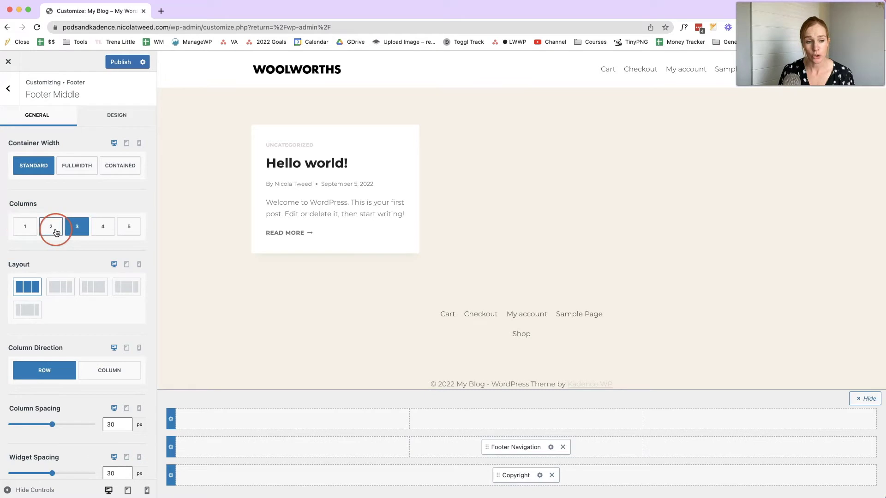
{"action": "left_click", "coordinate": [30, 230]}
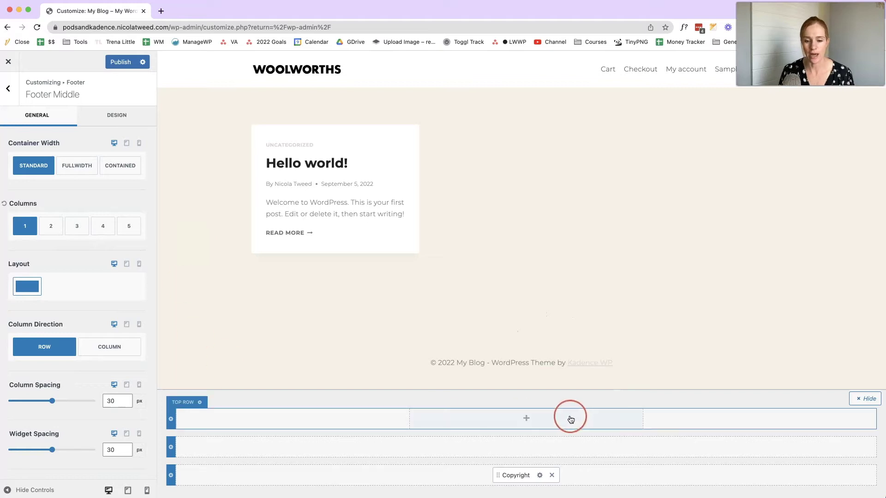
Add the Footer Navigation element to the single-column middle row of the footer
{"action": "left_click", "coordinate": [527, 447]}
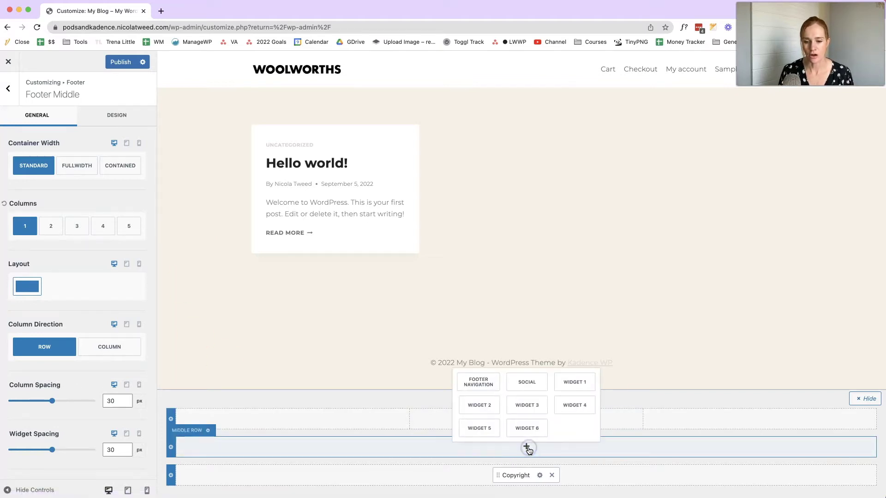
{"action": "left_click", "coordinate": [490, 385]}
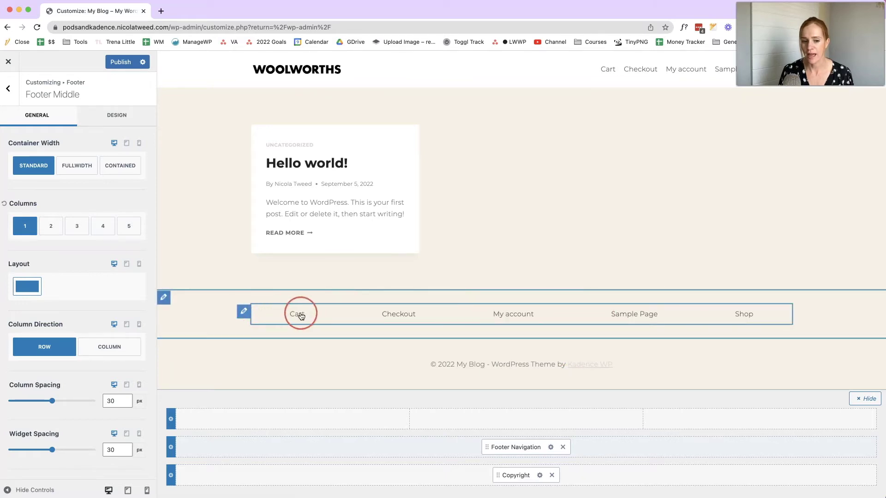
{"action": "left_click", "coordinate": [277, 315]}
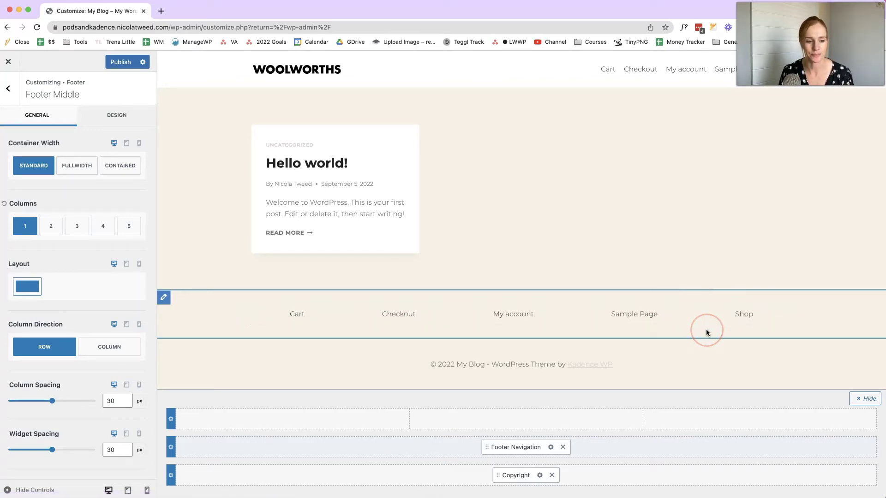
Review the middle row's general settings, including column direction, column and widget spacing, top and bottom spacing, and minimum height
{"action": "left_click", "coordinate": [205, 433]}
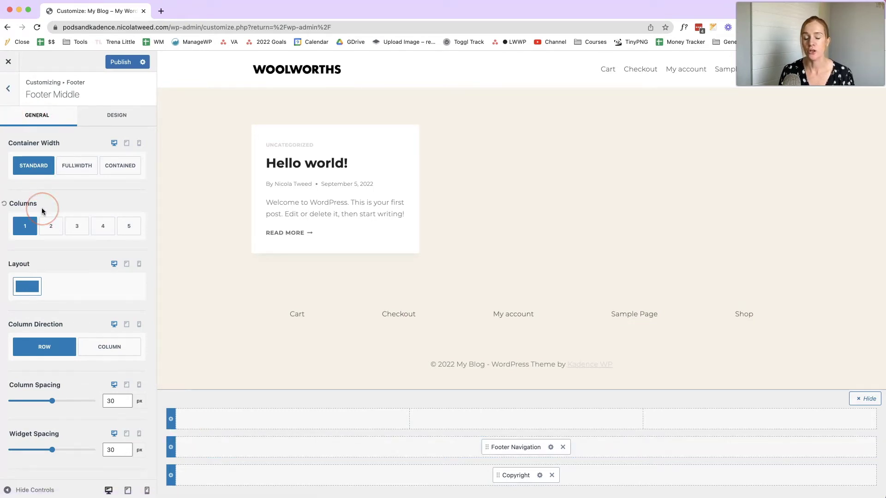
{"action": "scroll", "coordinate": [42, 208], "scroll_direction": "down", "scroll_amount": 1}
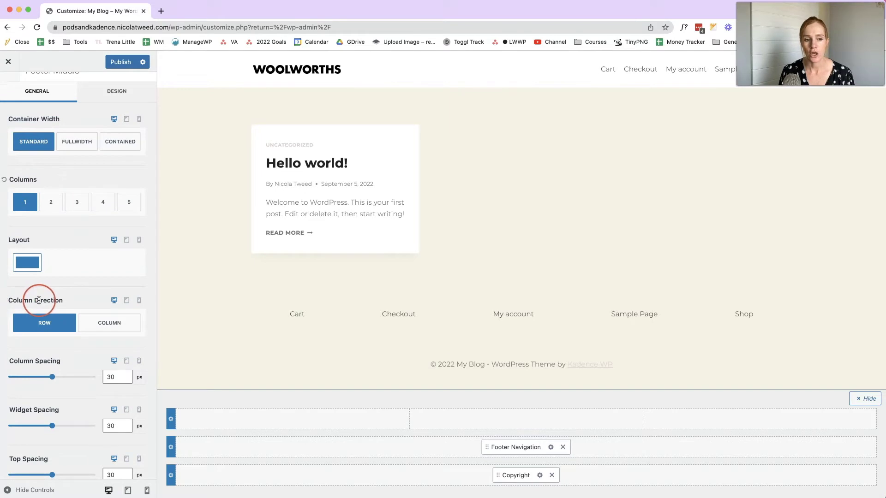
{"action": "scroll", "coordinate": [58, 300], "scroll_direction": "down", "scroll_amount": 1}
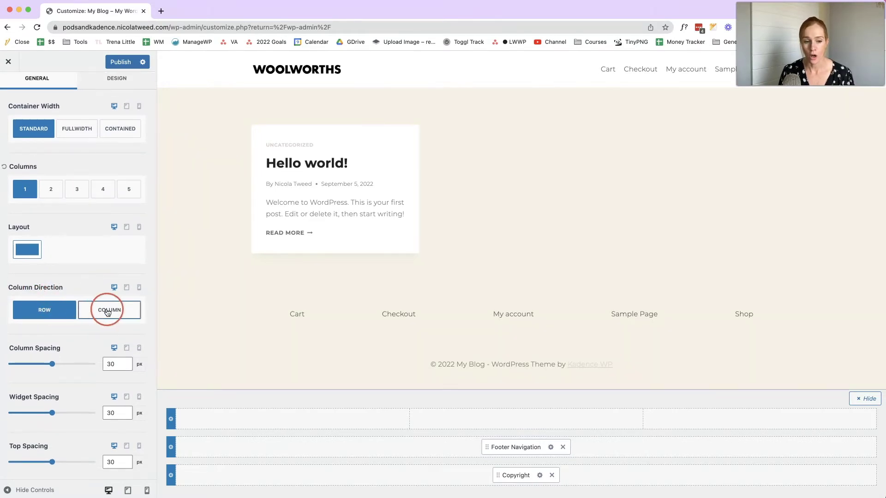
{"action": "left_click", "coordinate": [109, 310]}
{"action": "left_click", "coordinate": [60, 310]}
{"action": "scroll", "coordinate": [65, 333], "scroll_direction": "down", "scroll_amount": 2}
{"action": "scroll", "coordinate": [52, 313], "scroll_direction": "up", "scroll_amount": 1}
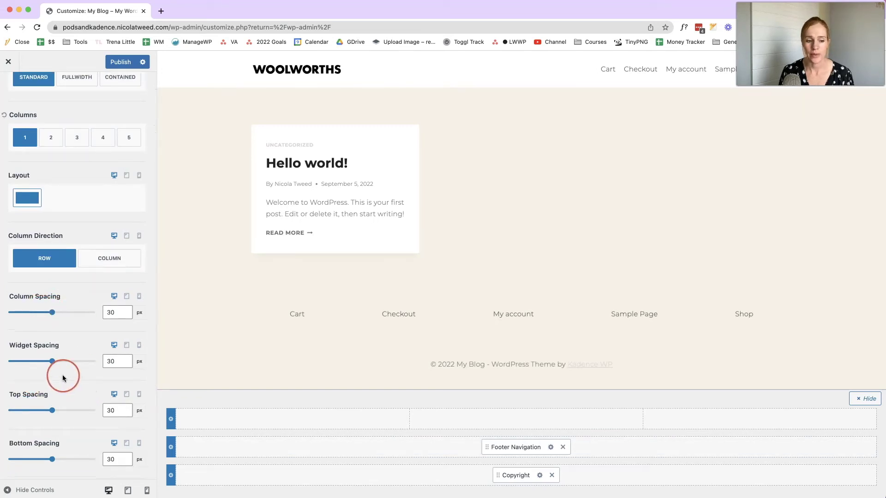
{"action": "scroll", "coordinate": [63, 378], "scroll_direction": "down", "scroll_amount": 2}
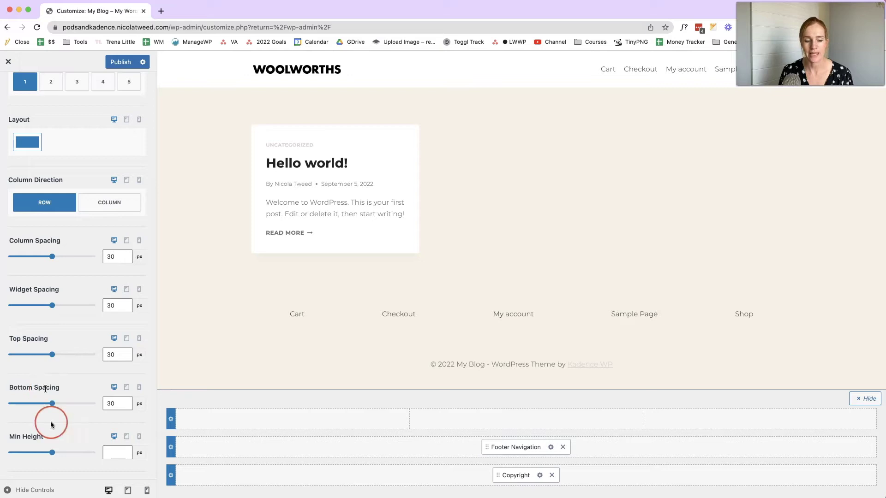
{"action": "scroll", "coordinate": [56, 439], "scroll_direction": "down", "scroll_amount": 2}
{"action": "scroll", "coordinate": [57, 438], "scroll_direction": "up", "scroll_amount": 7}
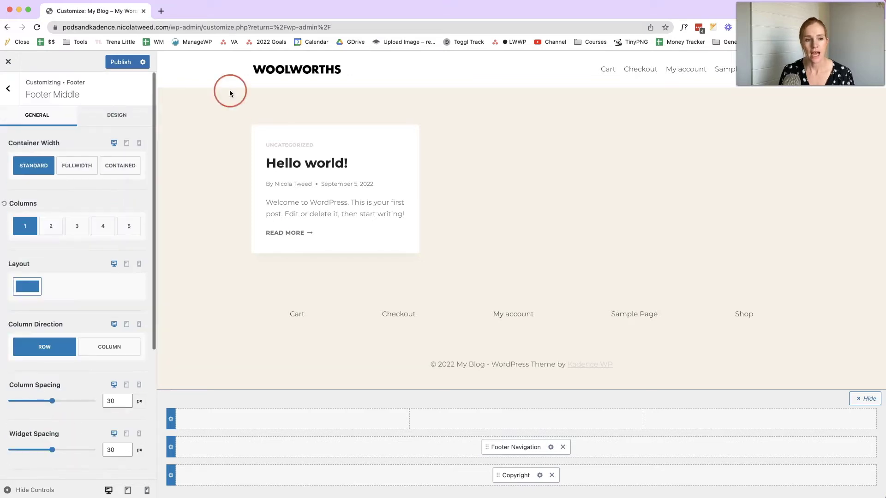
Set the middle row's background to the medium dark grey from the theme palette in its design settings
{"action": "left_click", "coordinate": [107, 122]}
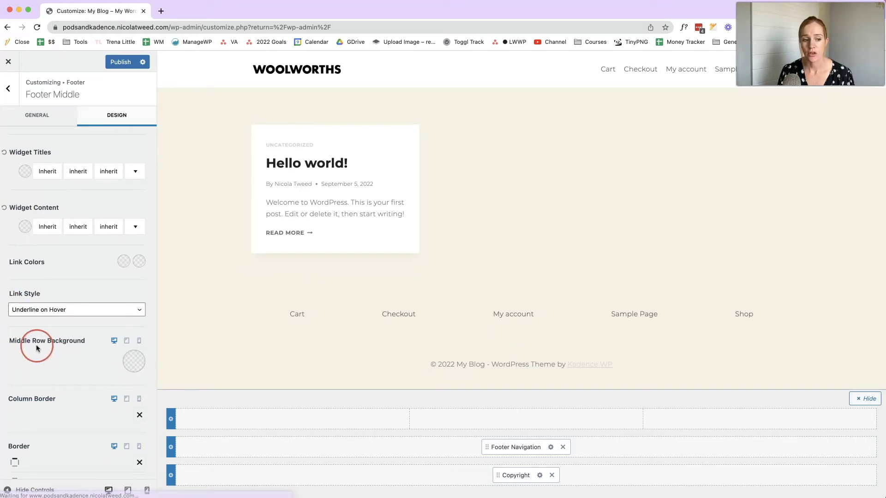
{"action": "left_click", "coordinate": [135, 363]}
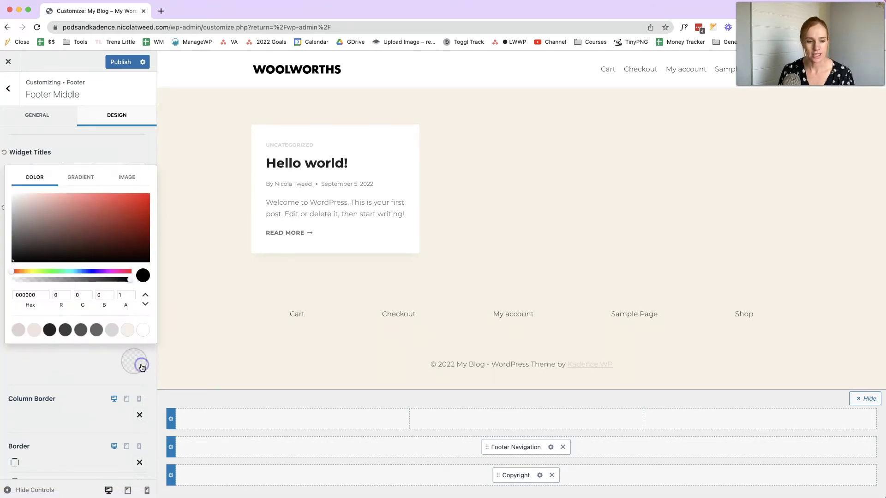
{"action": "left_click", "coordinate": [96, 331]}
{"action": "left_click", "coordinate": [82, 370]}
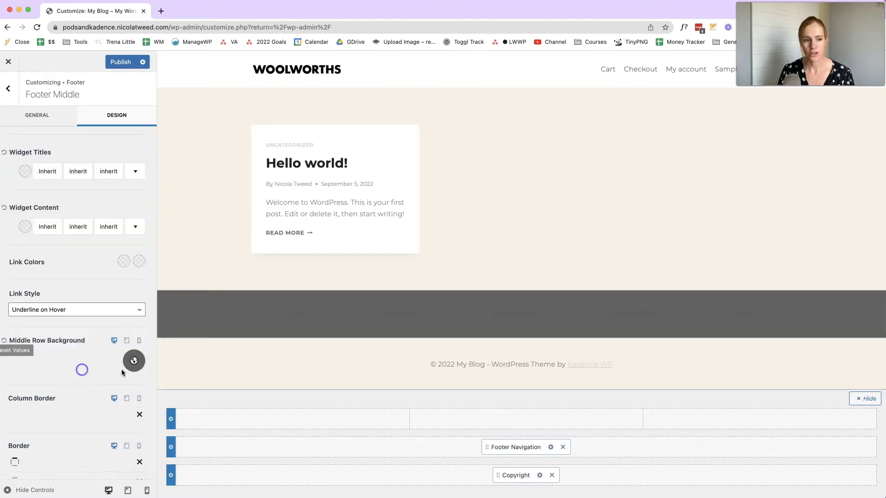
Set the middle row's link colors to palette white for the initial state and pale pink for the hover state
{"action": "left_click", "coordinate": [122, 263]}
{"action": "left_click", "coordinate": [143, 236]}
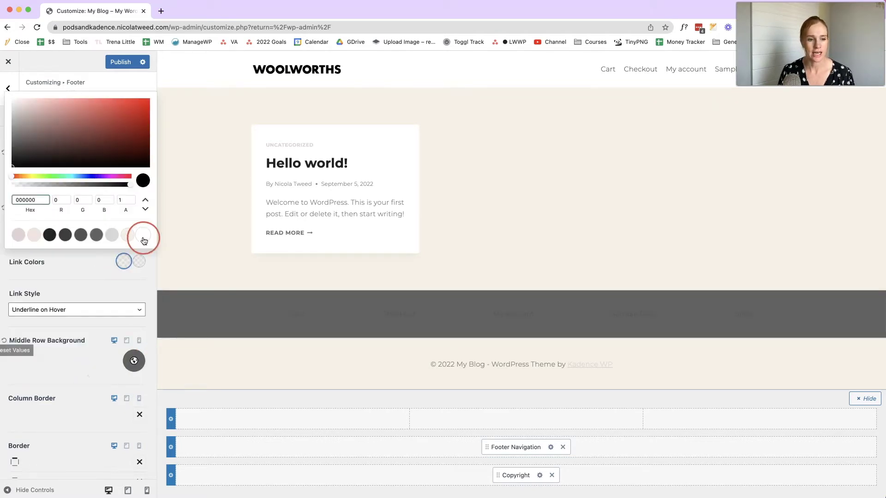
{"action": "left_click", "coordinate": [136, 252]}
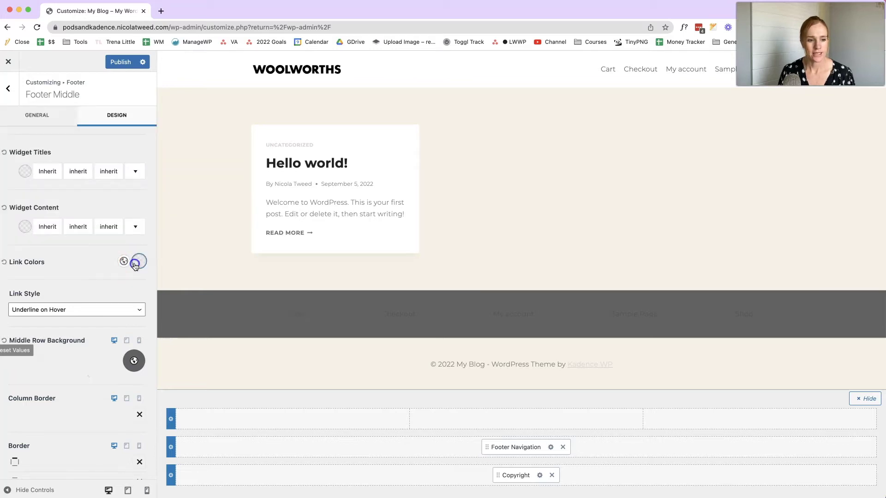
{"action": "left_click", "coordinate": [139, 261]}
{"action": "left_click", "coordinate": [31, 238]}
{"action": "left_click", "coordinate": [104, 257]}
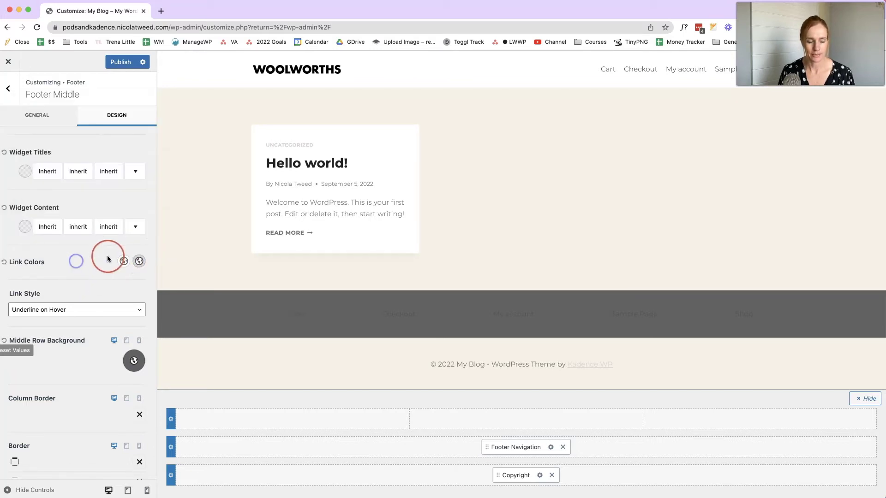
{"action": "scroll", "coordinate": [104, 258], "scroll_direction": "down", "scroll_amount": 1}
{"action": "scroll", "coordinate": [138, 238], "scroll_direction": "up", "scroll_amount": 1}
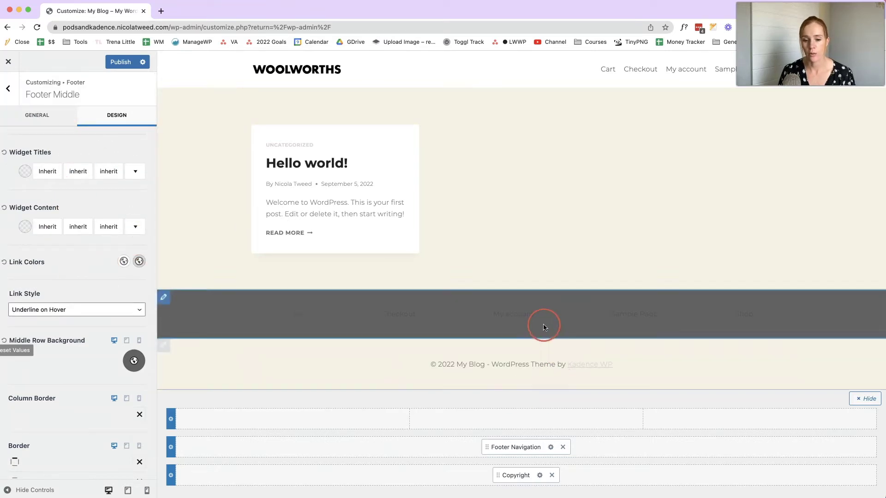
Set the Footer Navigation element's initial and active navigation colors to palette white (FFFFFF)
{"action": "left_click", "coordinate": [552, 449]}
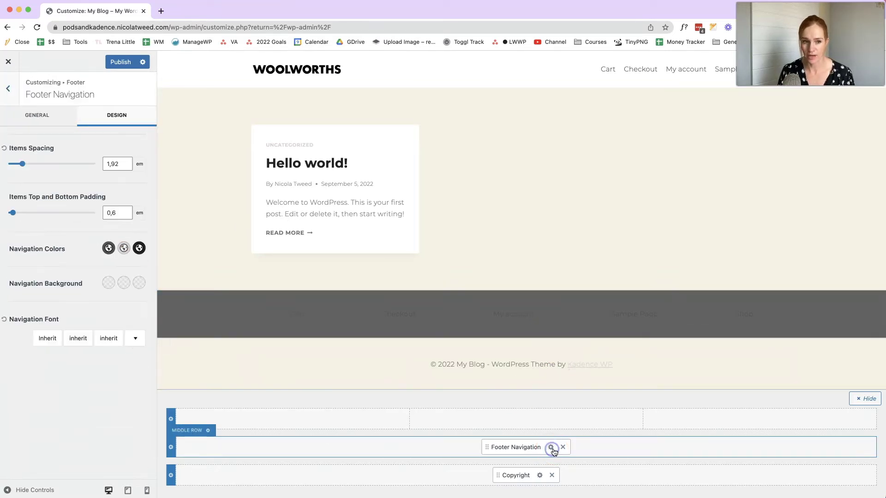
{"action": "left_click", "coordinate": [106, 250]}
{"action": "left_click", "coordinate": [144, 223]}
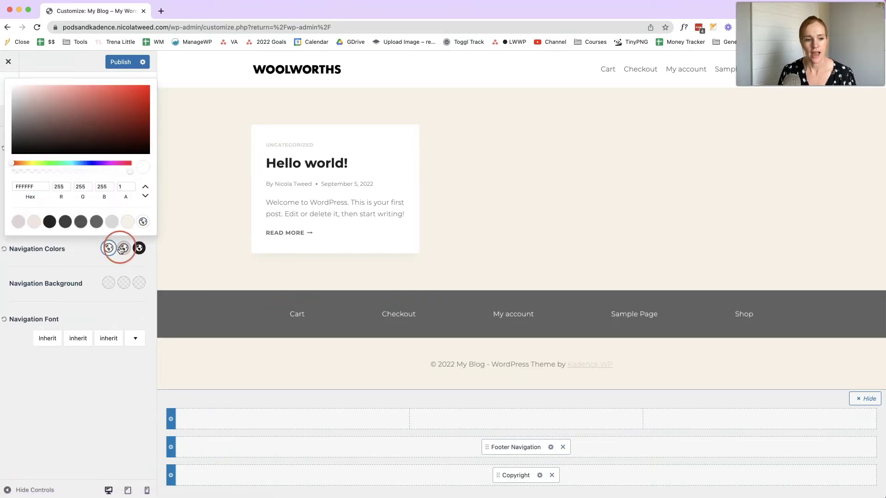
{"action": "left_click", "coordinate": [140, 249]}
{"action": "left_click", "coordinate": [155, 222]}
{"action": "left_click", "coordinate": [85, 257]}
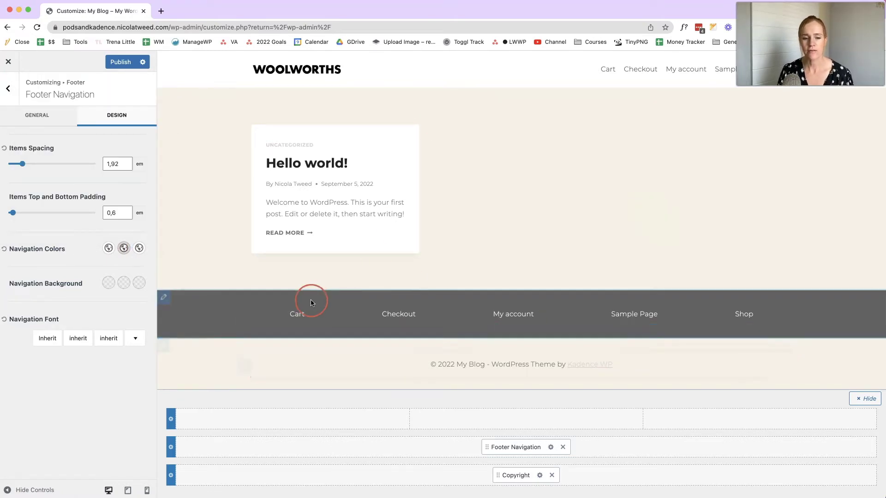
Change the footer's middle row to four columns and move the Footer Navigation element into the second column
{"action": "mouse_move", "coordinate": [184, 437]}
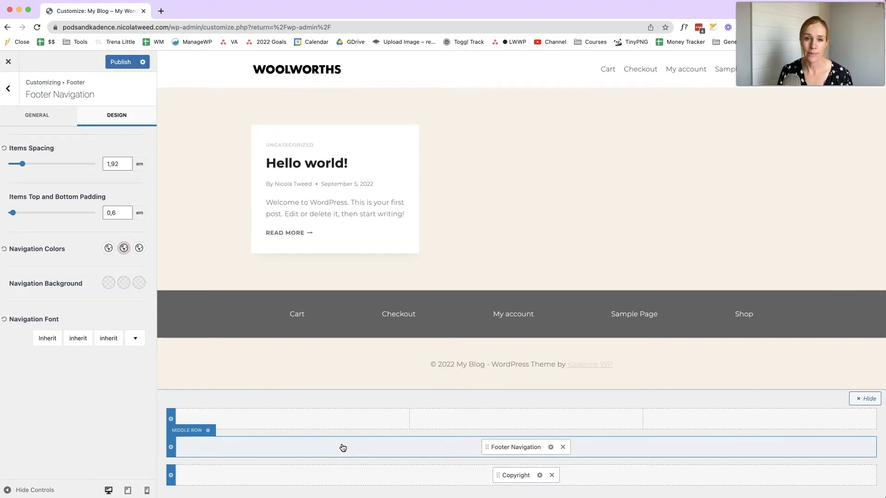
{"action": "left_click", "coordinate": [209, 434]}
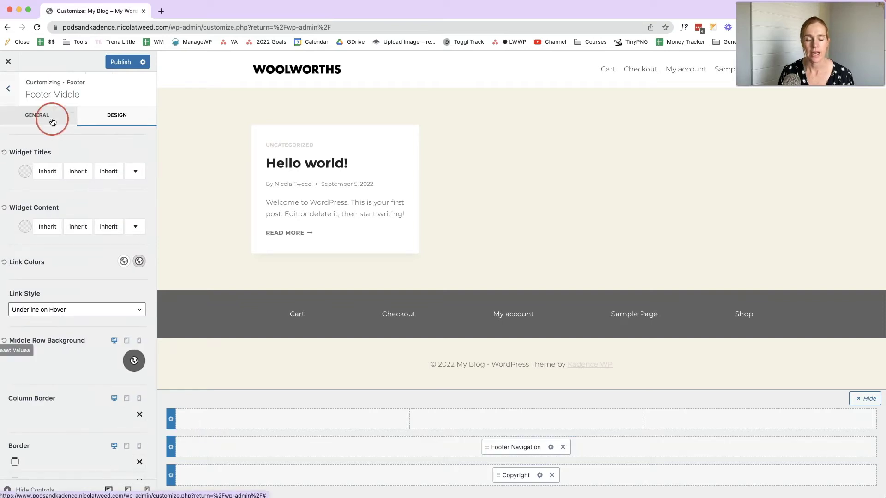
{"action": "left_click", "coordinate": [53, 120]}
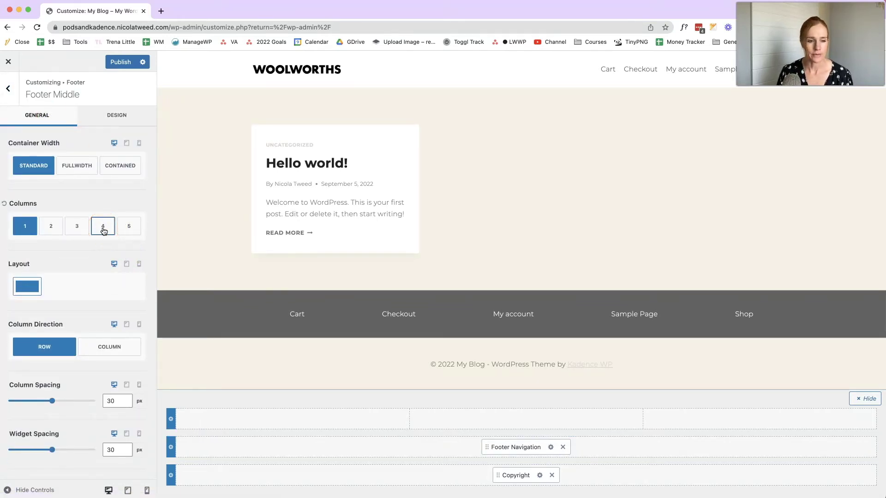
{"action": "left_click", "coordinate": [103, 231]}
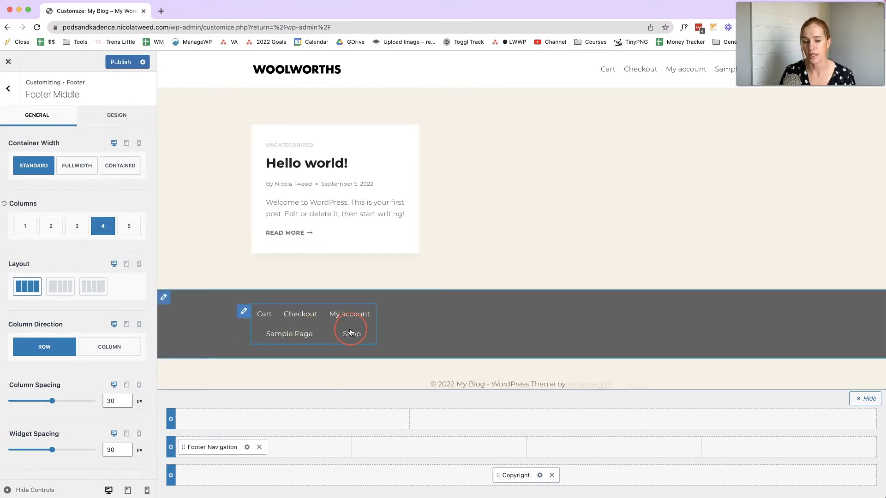
{"action": "left_click_drag", "start_coordinate": [179, 448], "coordinate": [378, 446]}
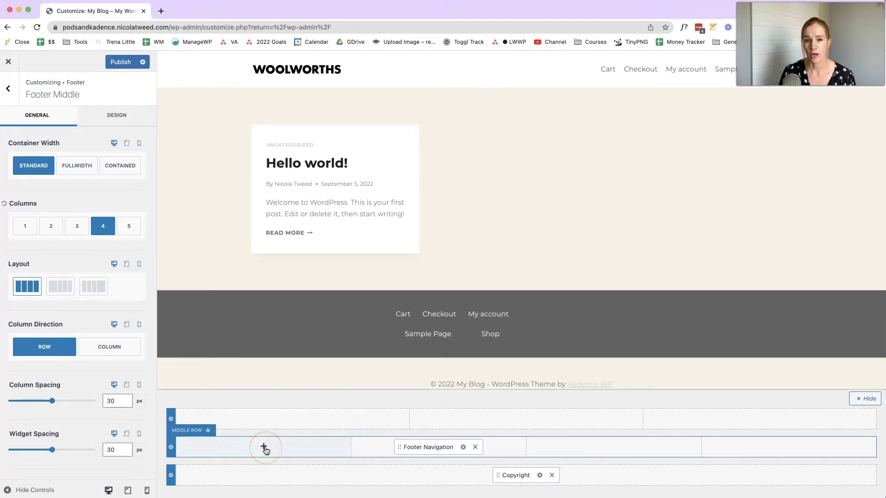
Add Widget 1 to the middle row's first column and open its block editor, dismissing the block widgets introduction
{"action": "left_click", "coordinate": [266, 449]}
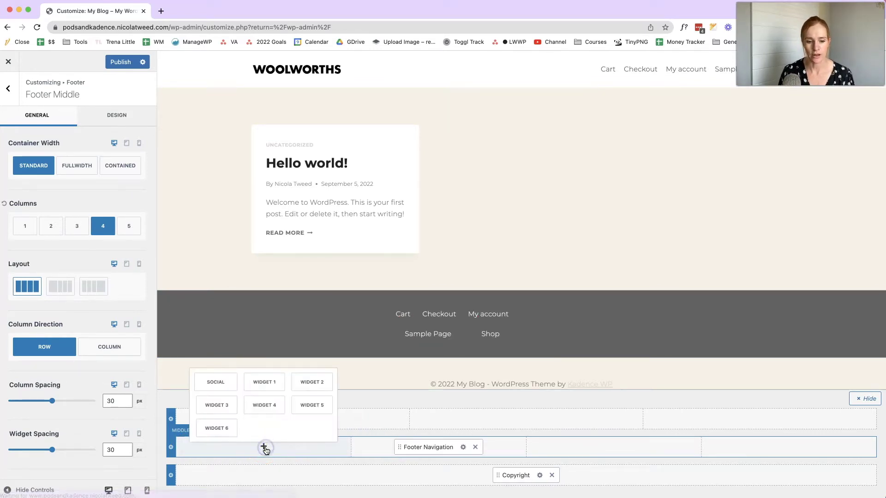
{"action": "left_click", "coordinate": [272, 383]}
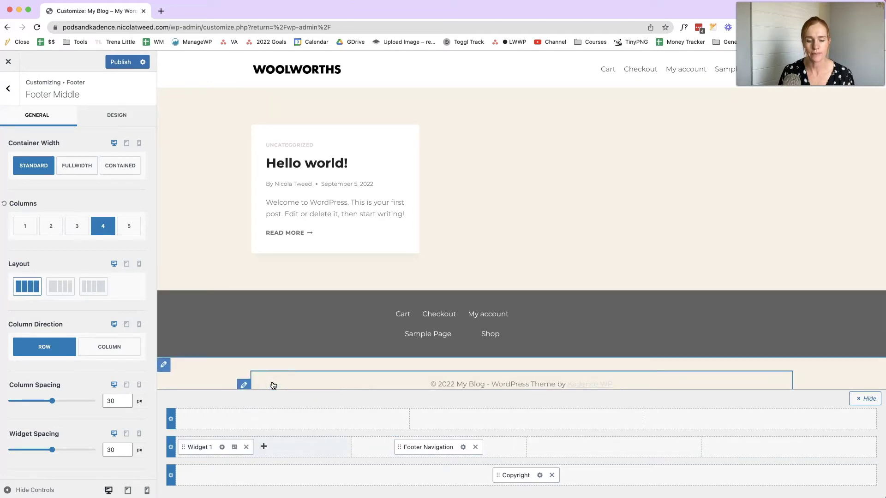
{"action": "left_click", "coordinate": [222, 447]}
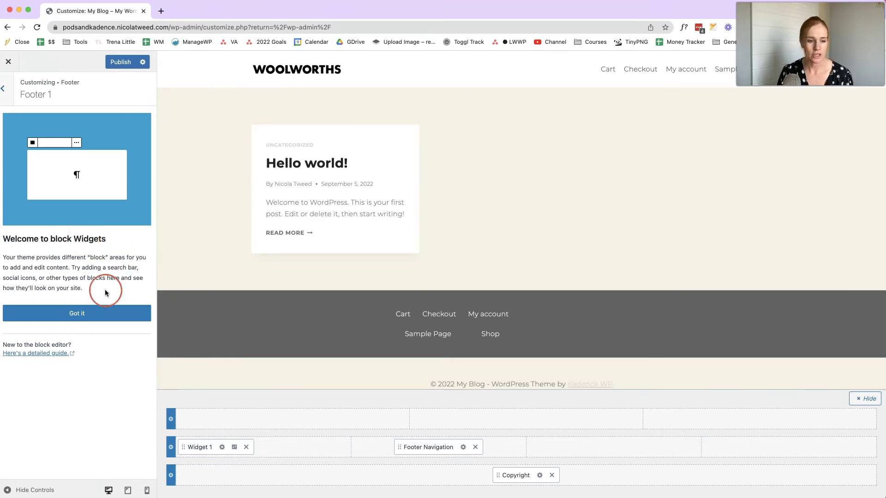
{"action": "left_click", "coordinate": [80, 316]}
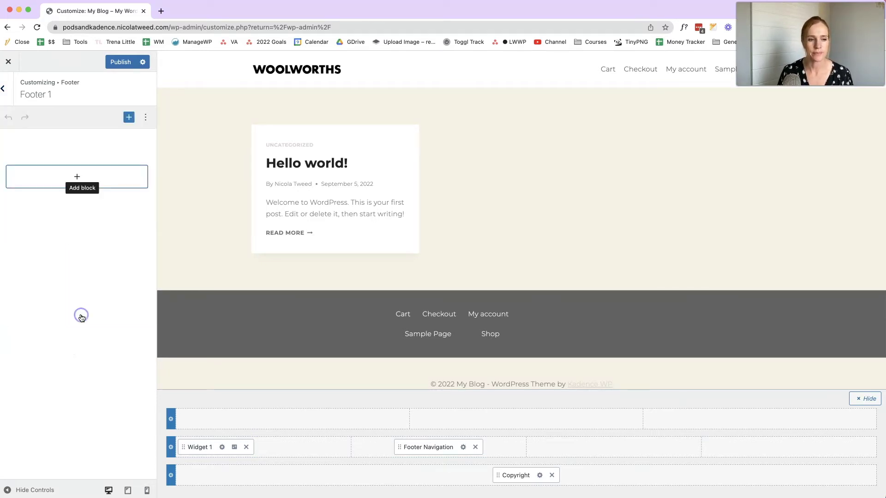
Search the blocks for "advance" and add an Advanced Image block to the Footer 1 widget area
{"action": "left_click", "coordinate": [75, 178]}
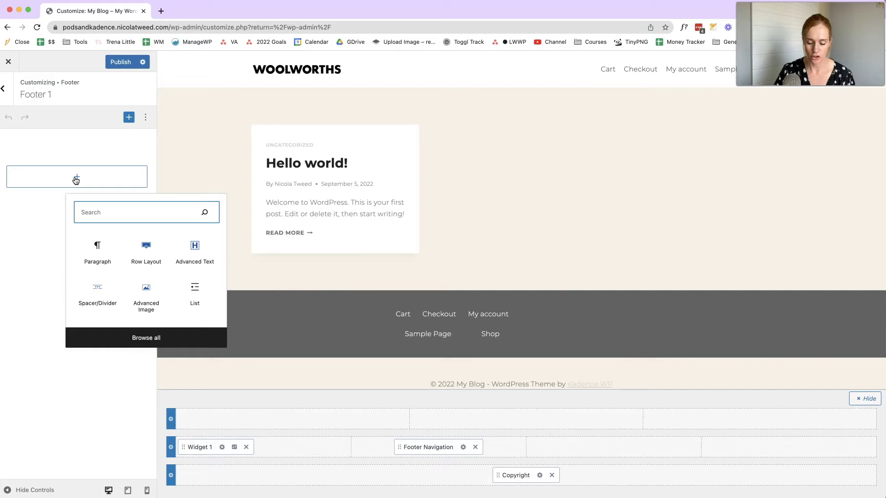
{"action": "type", "text": "adva"}
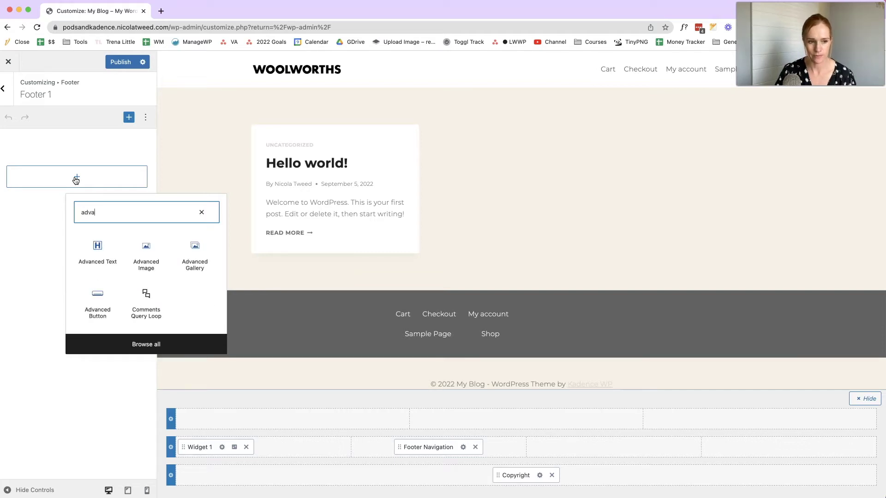
{"action": "type", "text": "nce"}
{"action": "left_click", "coordinate": [154, 261]}
Insert Woolworths.png from the media library into the Advanced Image block, and return to the footer's middle row settings
{"action": "left_click", "coordinate": [38, 209]}
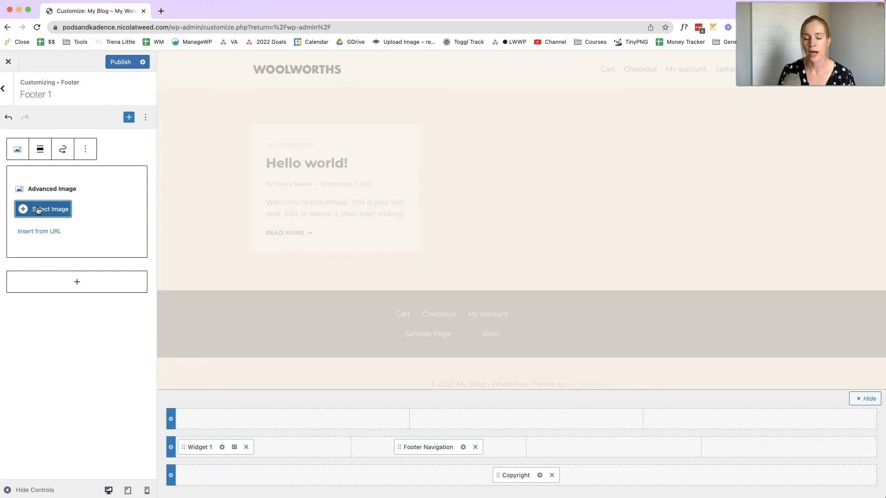
{"action": "left_click", "coordinate": [38, 210]}
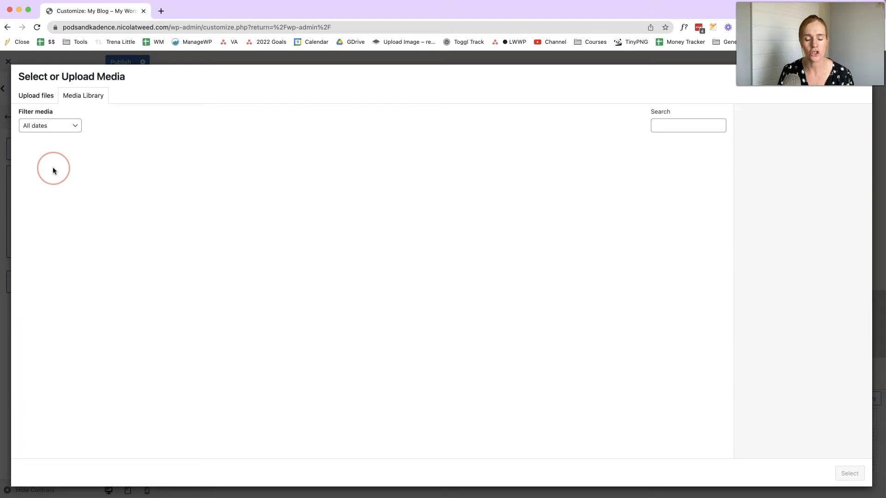
{"action": "left_click", "coordinate": [46, 99]}
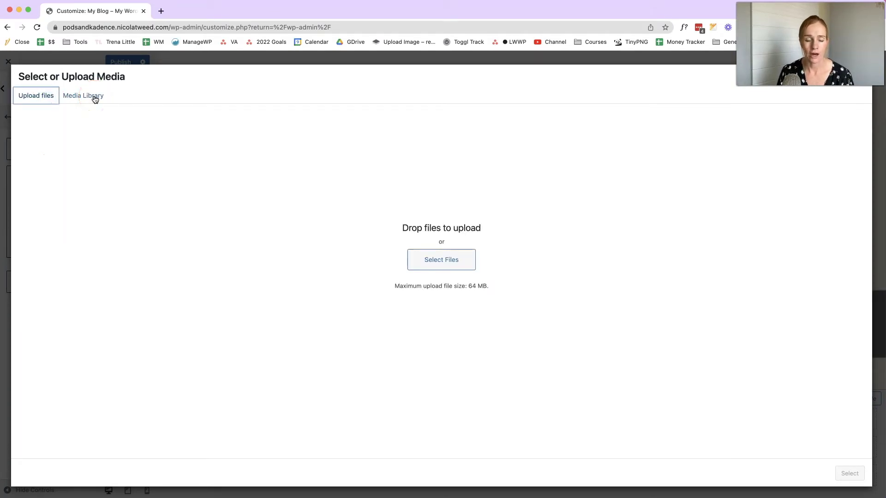
{"action": "left_click", "coordinate": [95, 100]}
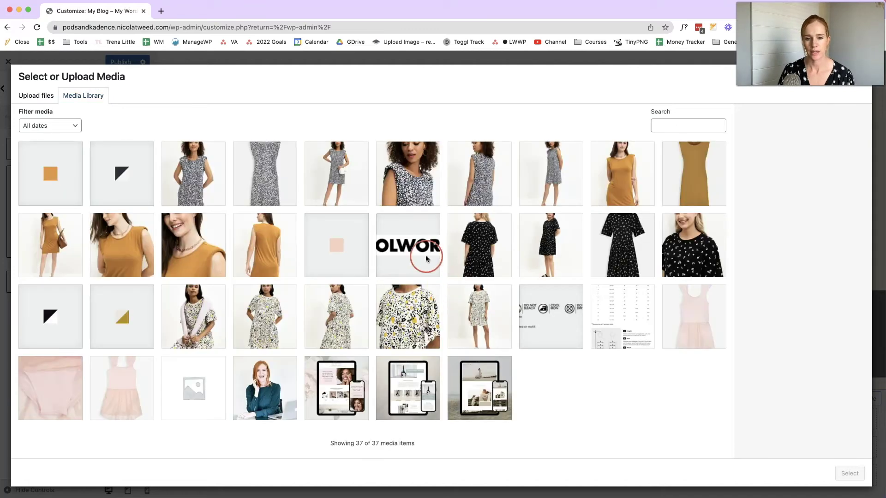
{"action": "left_click", "coordinate": [409, 234]}
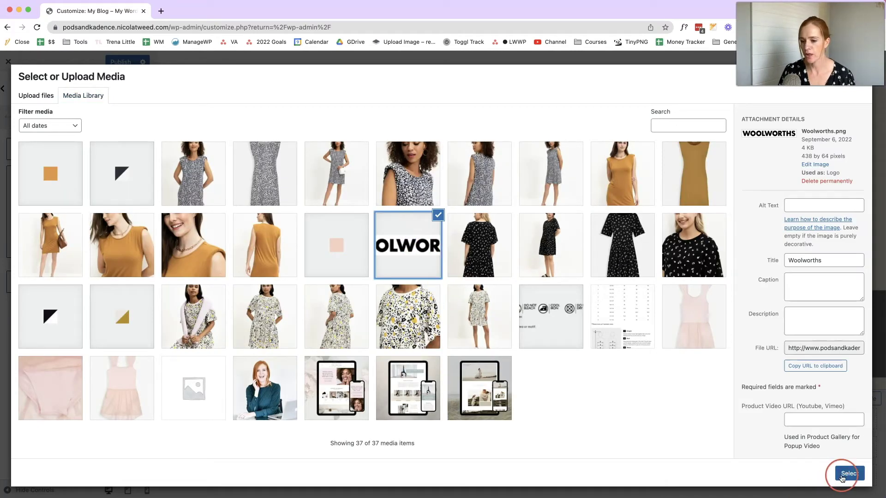
{"action": "left_click", "coordinate": [846, 474]}
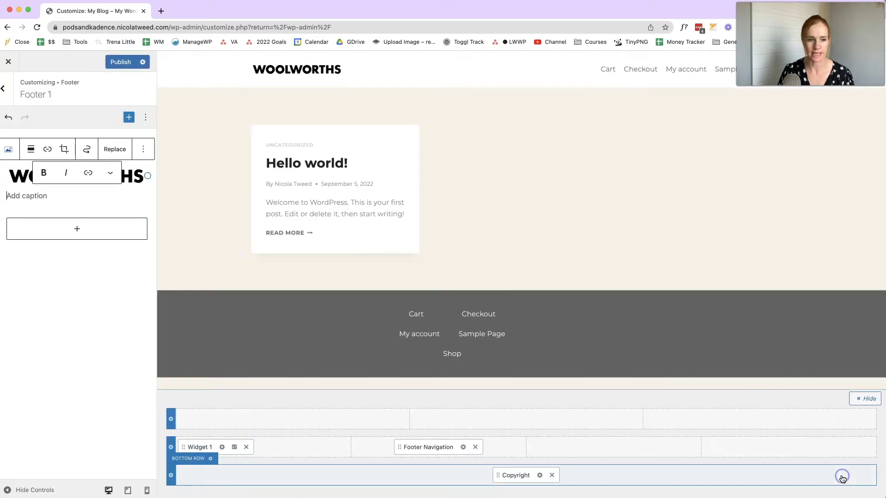
{"action": "left_click", "coordinate": [387, 447]}
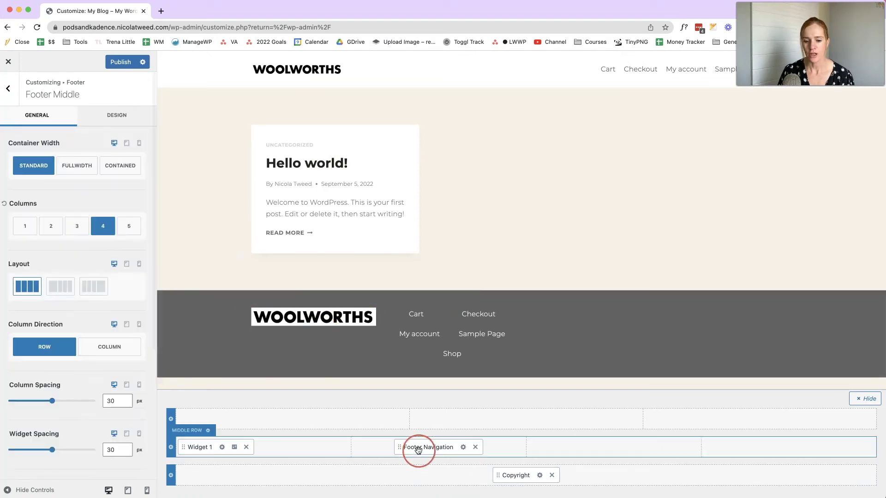
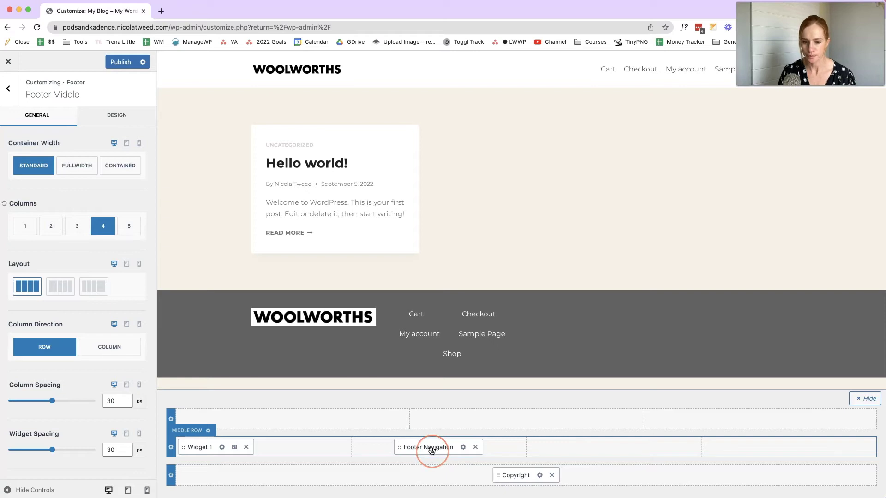
Add Widget 2 to the third column of the footer's middle row and open its block editor
{"action": "mouse_move", "coordinate": [616, 448]}
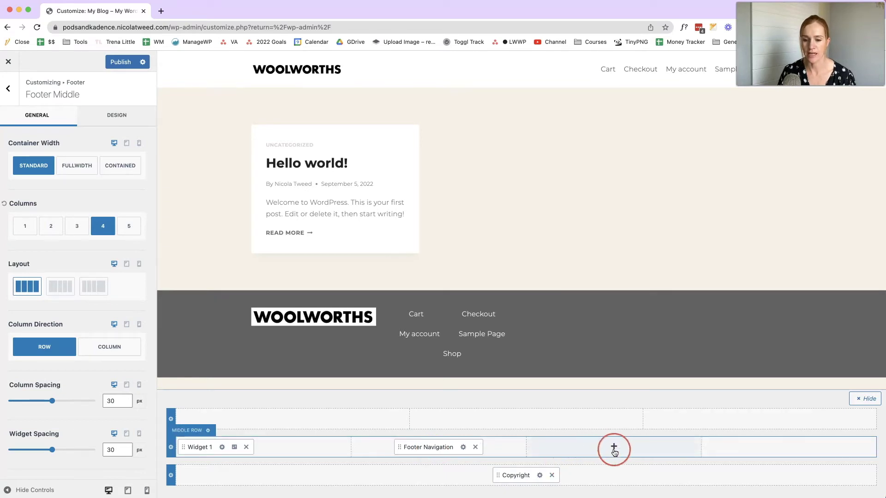
{"action": "mouse_move", "coordinate": [790, 448]}
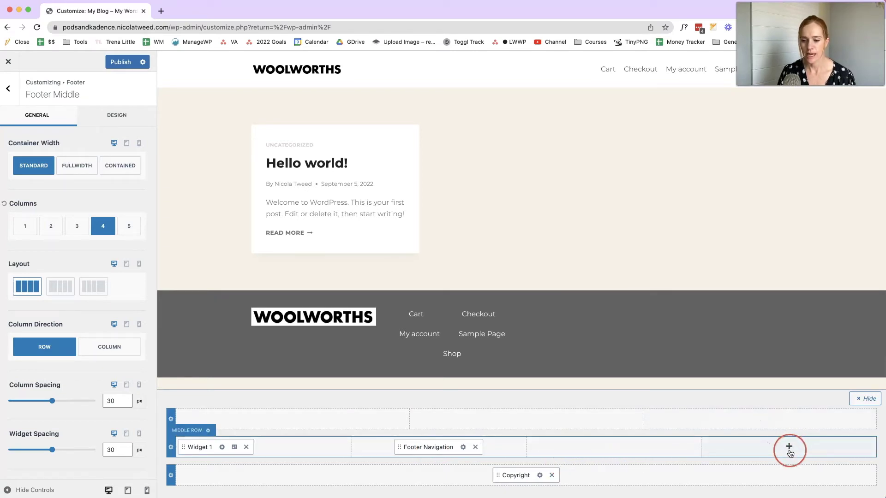
{"action": "left_click", "coordinate": [617, 450]}
{"action": "left_click", "coordinate": [617, 409]}
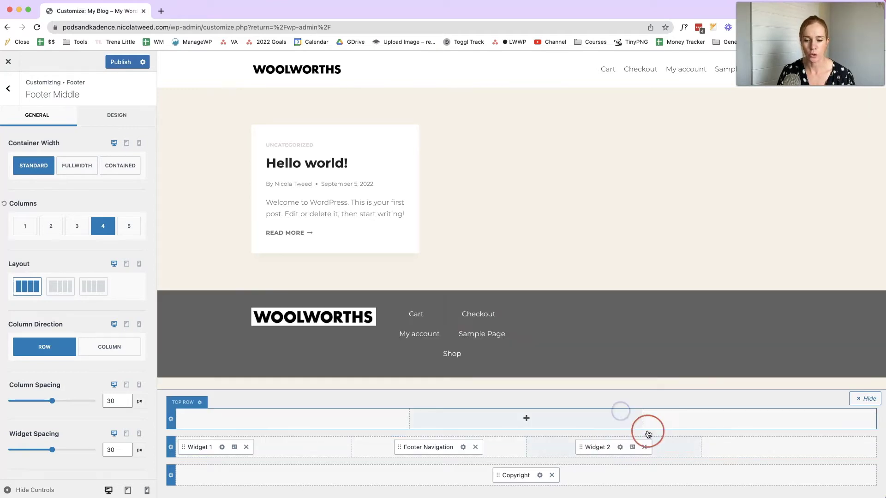
{"action": "left_click", "coordinate": [621, 447]}
Search the blocks for "menu" and add a Navigation Menu block to the Footer 2 widget area
{"action": "left_click", "coordinate": [75, 179]}
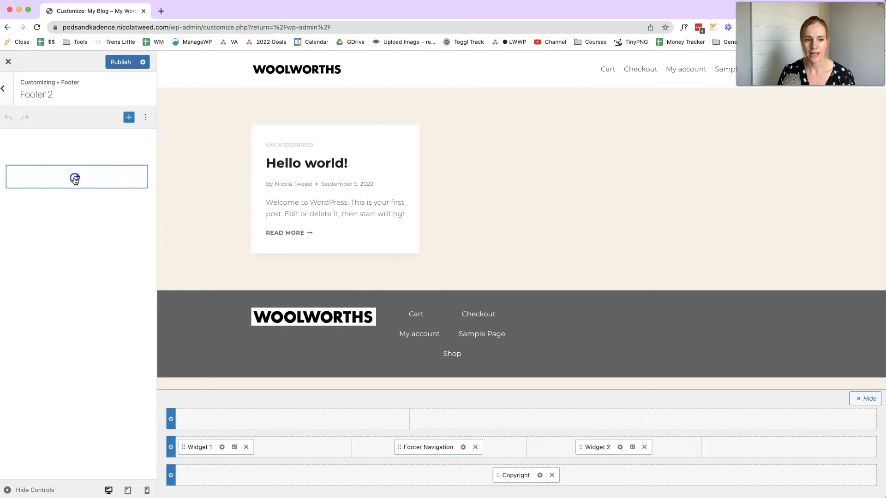
{"action": "type", "text": "menu"}
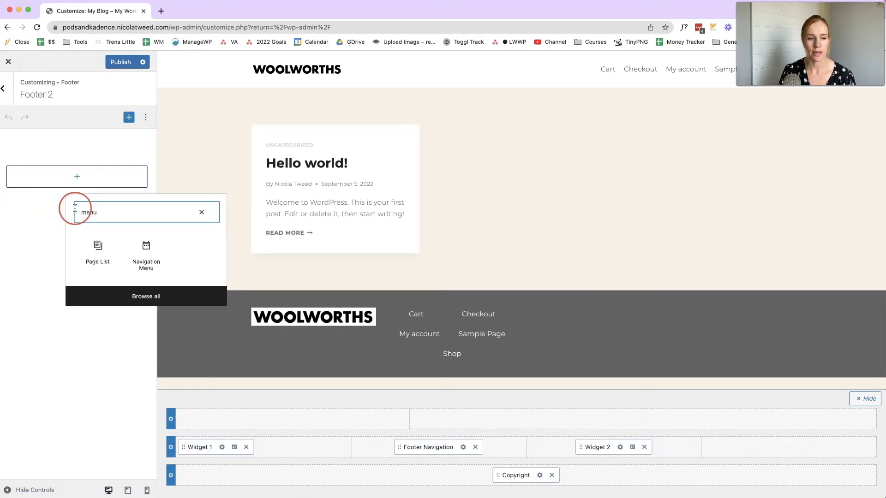
{"action": "left_click", "coordinate": [155, 254]}
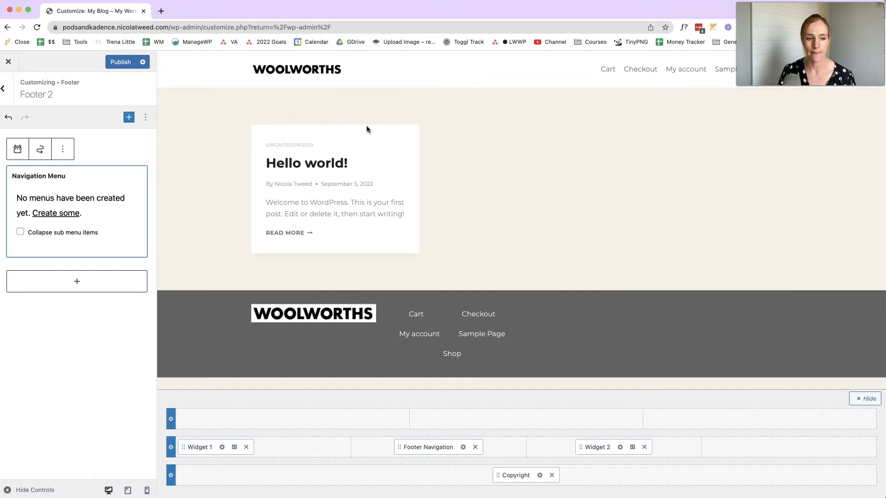
Publish the footer changes, follow the block's link for creating menus, and create a menu named Primary Menu
{"action": "left_click", "coordinate": [117, 62]}
{"action": "left_click", "coordinate": [70, 196]}
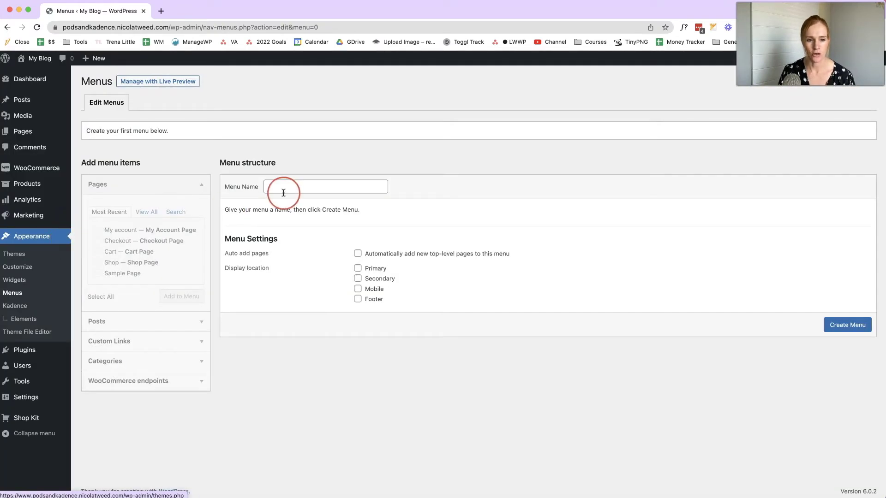
{"action": "left_click", "coordinate": [284, 193]}
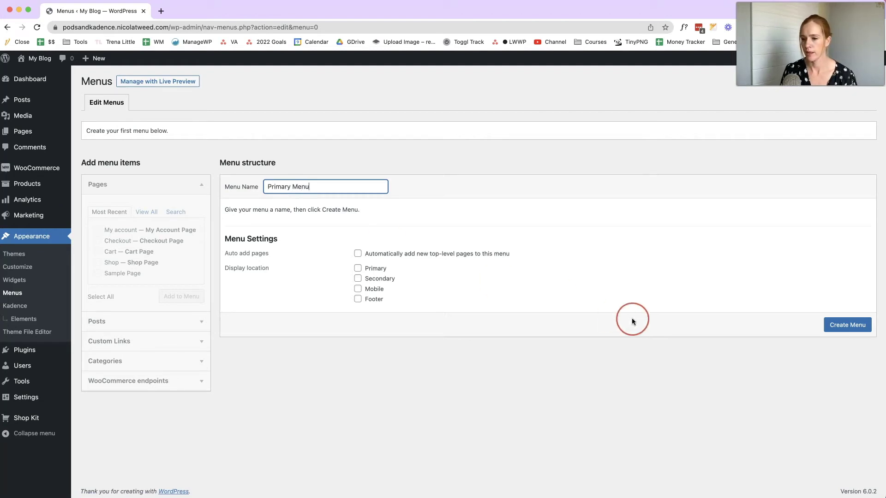
{"action": "left_click", "coordinate": [846, 324]}
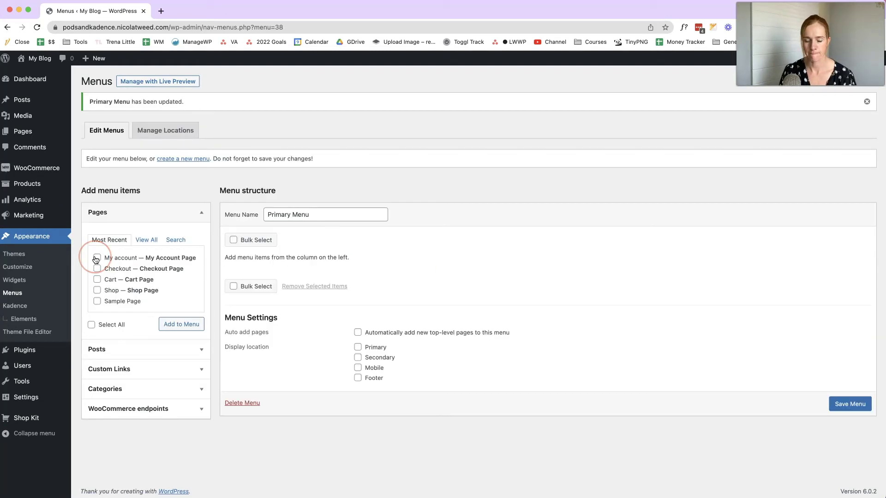
Add all the listed pages, including Home, to the Primary Menu and save the menu
{"action": "left_click", "coordinate": [152, 240]}
{"action": "left_click", "coordinate": [91, 335]}
{"action": "left_click", "coordinate": [177, 338]}
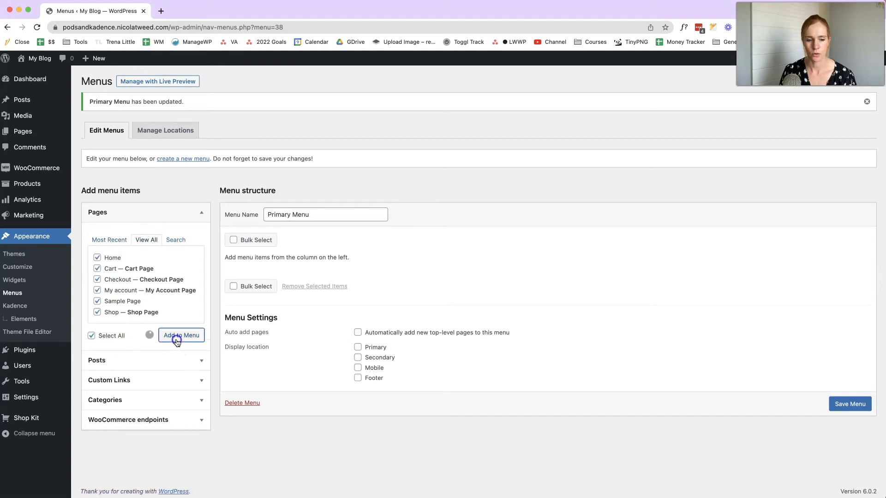
{"action": "left_click", "coordinate": [586, 229]}
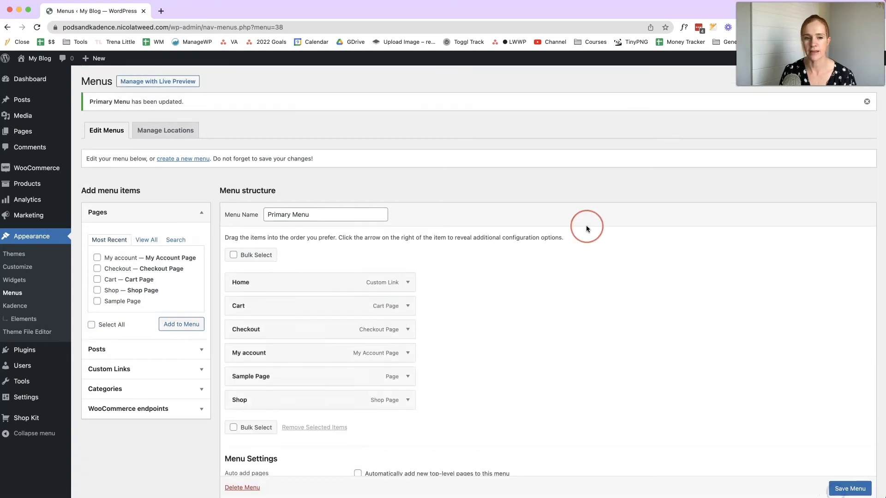
Return to the site customizer and open the Navigation Menu block in the footer's Widget 2 for editing
{"action": "left_click", "coordinate": [32, 266]}
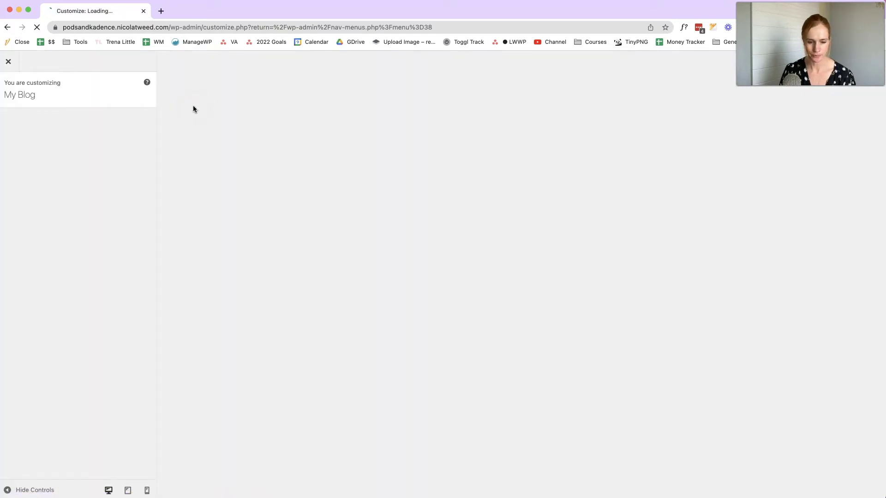
{"action": "left_click", "coordinate": [165, 368]}
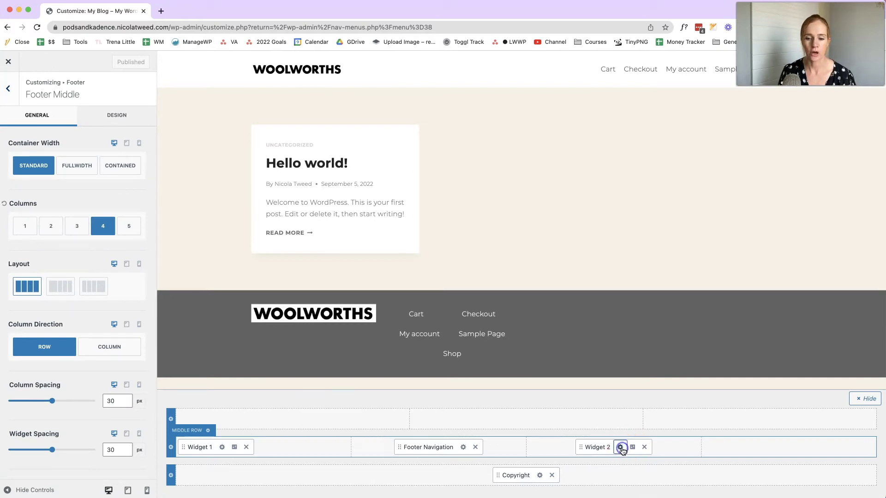
{"action": "left_click", "coordinate": [621, 448]}
{"action": "left_click", "coordinate": [69, 263]}
{"action": "left_click", "coordinate": [72, 187]}
Title the Navigation Menu block INFORMATION and assign Primary Menu to it
{"action": "left_click", "coordinate": [62, 214]}
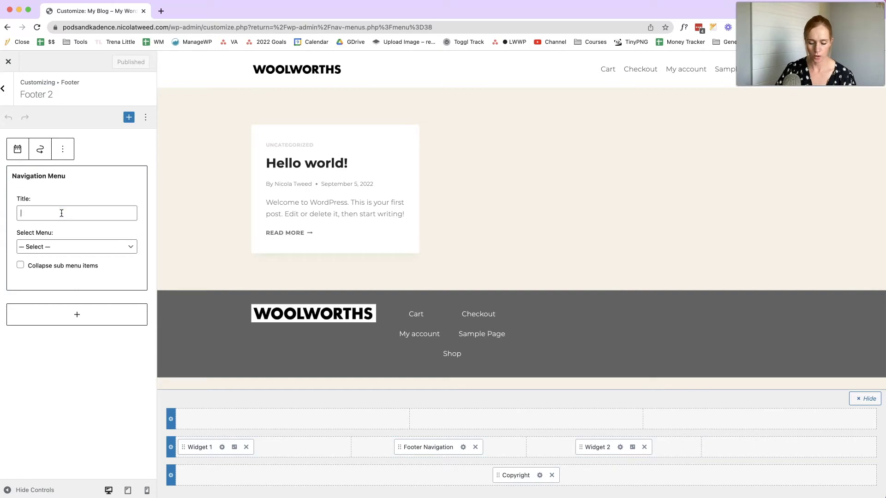
{"action": "type", "text": "INFORM"}
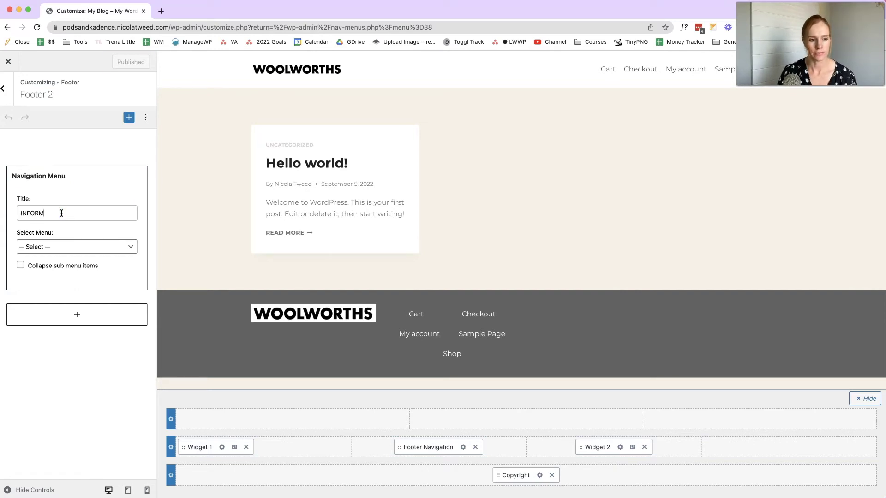
{"action": "type", "text": "ATION"}
{"action": "left_click", "coordinate": [73, 244]}
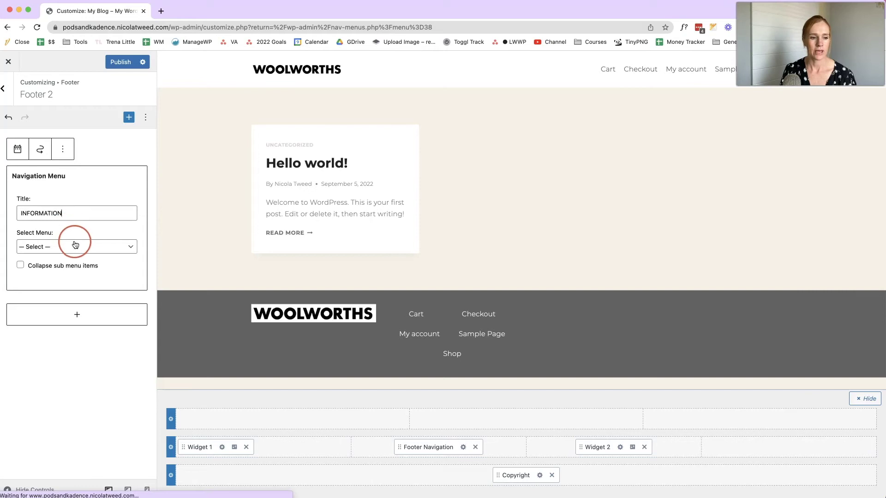
{"action": "left_click", "coordinate": [74, 257]}
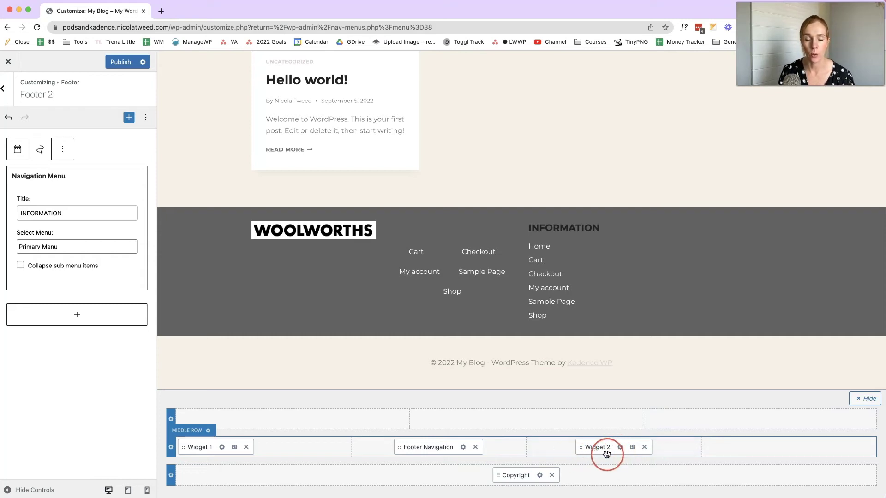
Add Widget 3 to the fourth column of the footer's middle row and open its block editor
{"action": "left_click", "coordinate": [789, 449]}
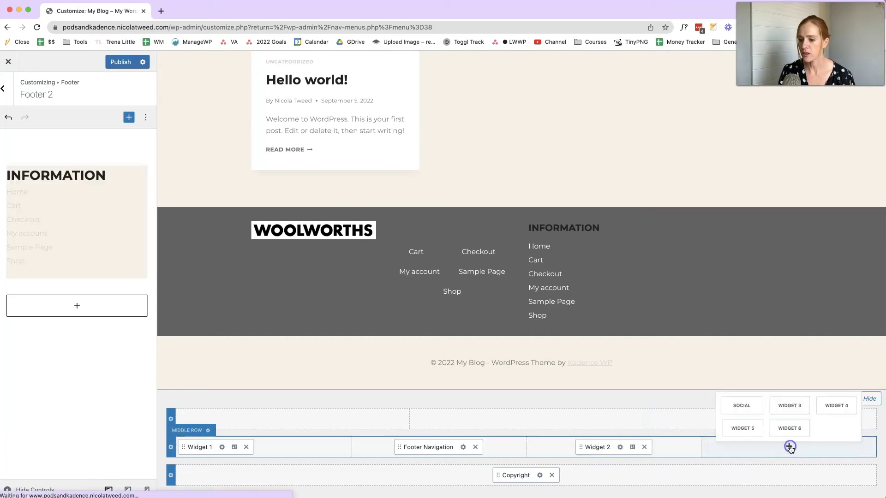
{"action": "left_click", "coordinate": [801, 406]}
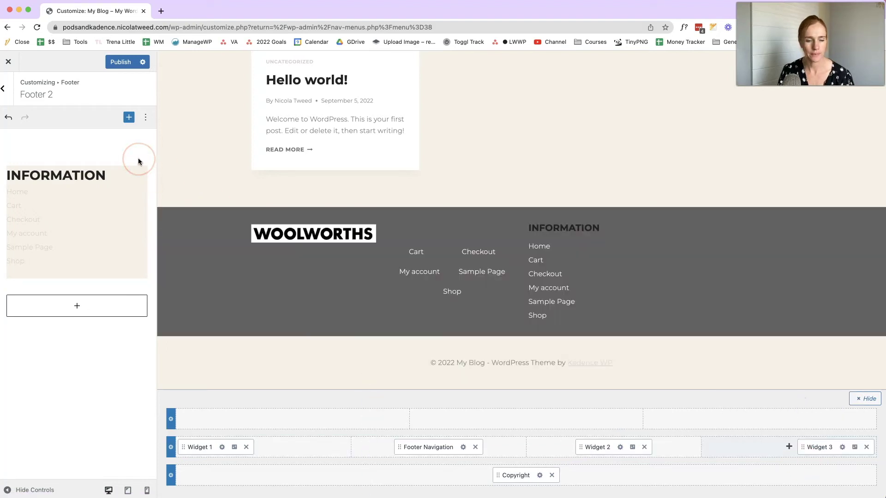
{"action": "left_click", "coordinate": [844, 448]}
Search for "form" to add a Form block to Footer 3, and delete its Name and Message fields
{"action": "left_click", "coordinate": [84, 180]}
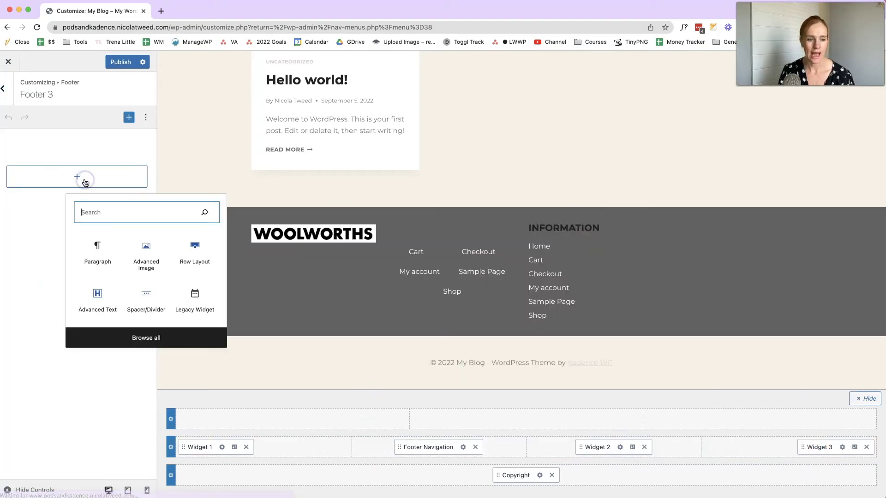
{"action": "type", "text": "form"}
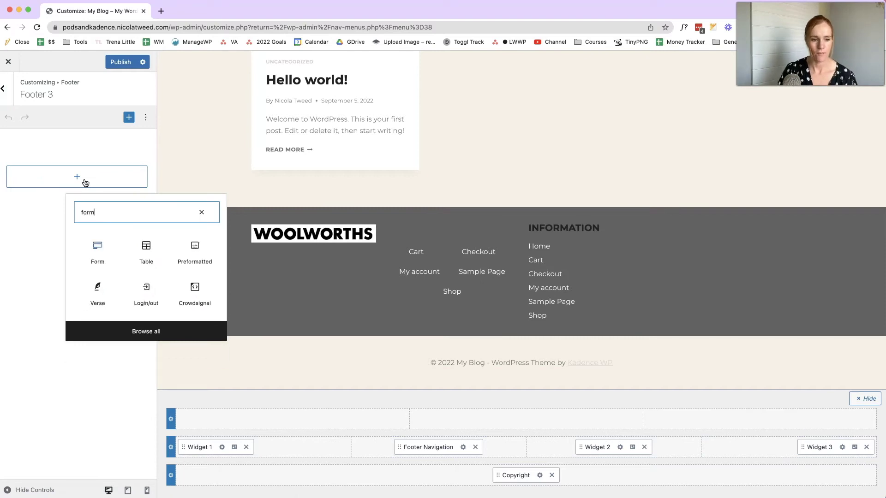
{"action": "left_click", "coordinate": [90, 244]}
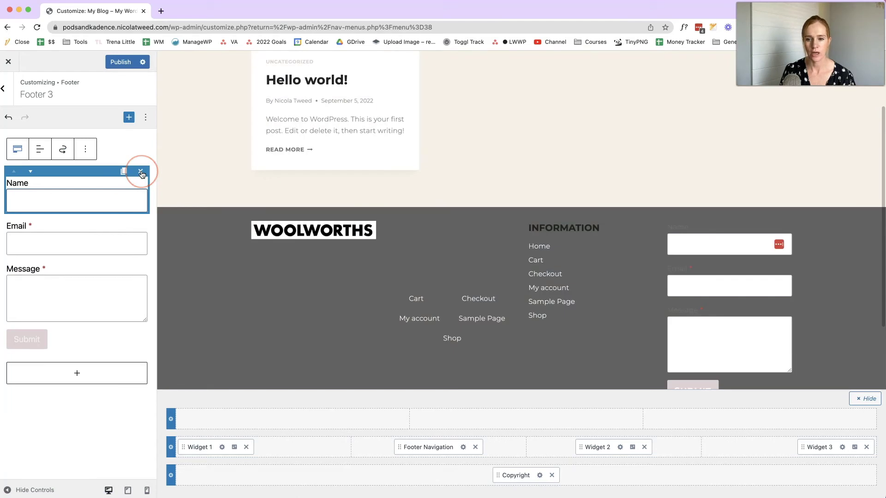
{"action": "left_click", "coordinate": [141, 172]}
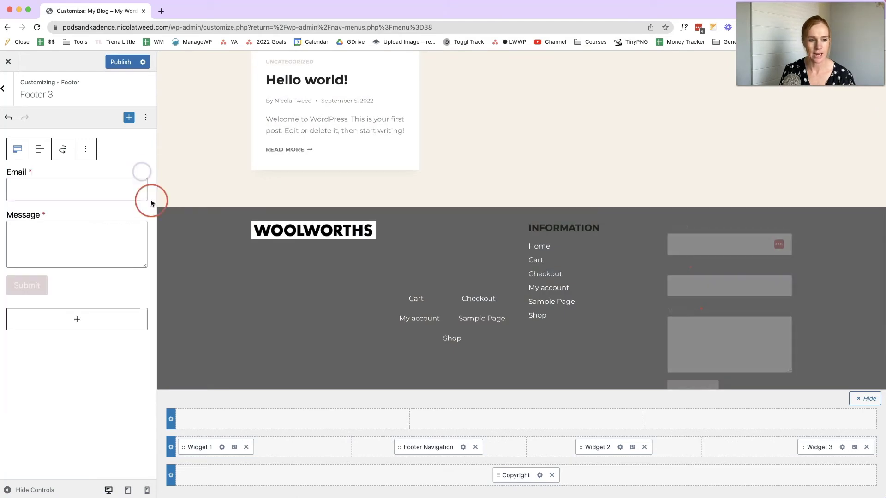
{"action": "left_click", "coordinate": [124, 221]}
{"action": "left_click", "coordinate": [141, 215]}
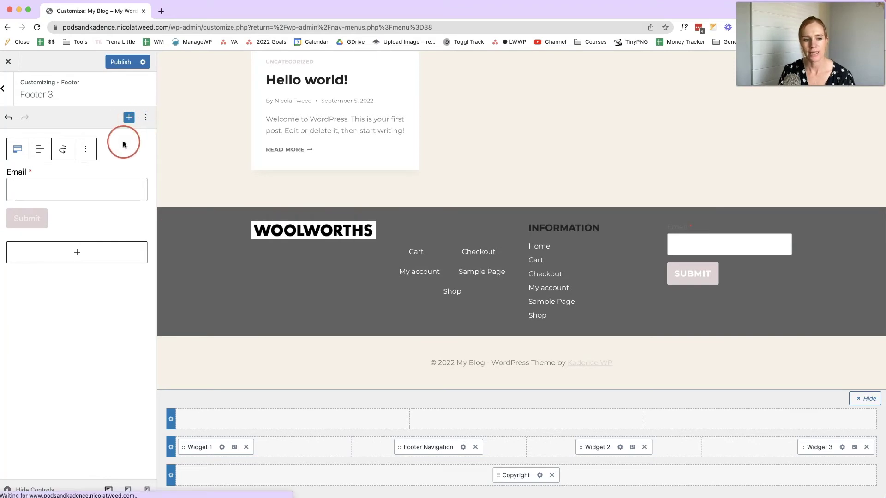
In the Form block's Email field settings, hide the label and set the placeholder to Email Address
{"action": "left_click", "coordinate": [86, 150]}
{"action": "left_click", "coordinate": [82, 178]}
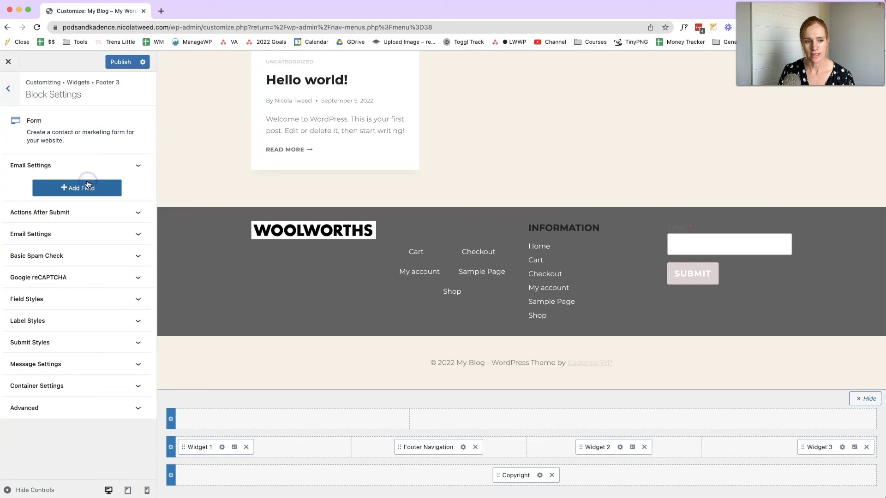
{"action": "left_click", "coordinate": [87, 227]}
{"action": "left_click", "coordinate": [134, 168]}
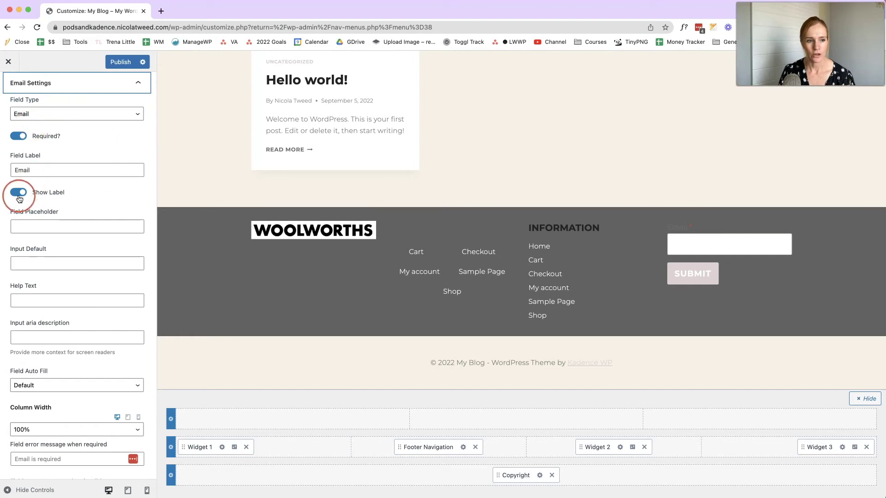
{"action": "left_click", "coordinate": [16, 197]}
{"action": "scroll", "coordinate": [76, 182], "scroll_direction": "up", "scroll_amount": 1}
{"action": "left_click", "coordinate": [33, 252]}
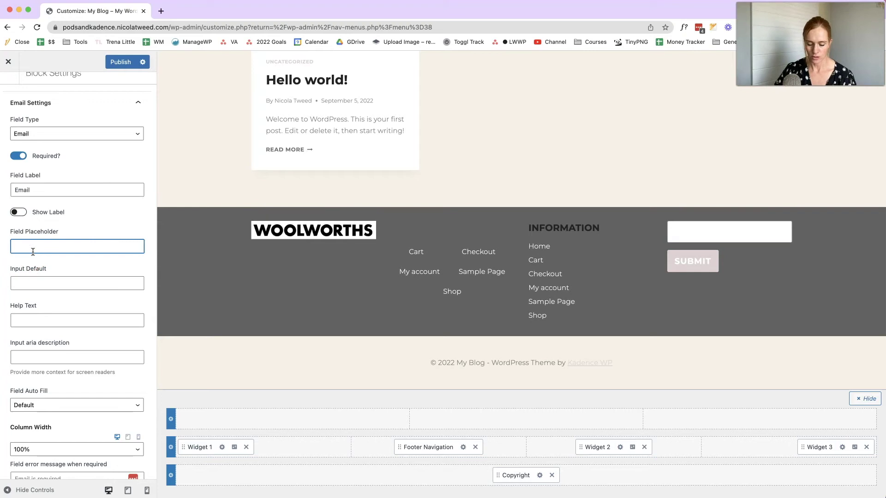
{"action": "type", "text": "Email Address"}
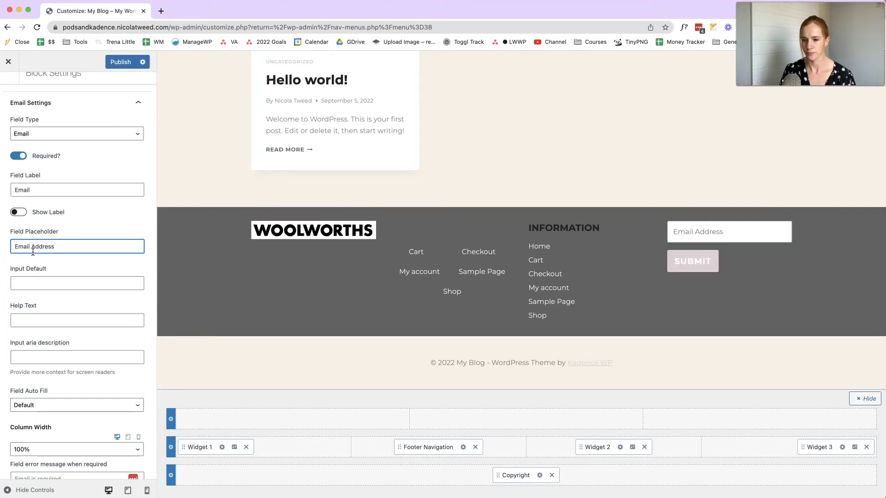
Set the Email field's column width to 75%
{"action": "scroll", "coordinate": [48, 270], "scroll_direction": "up", "scroll_amount": 1}
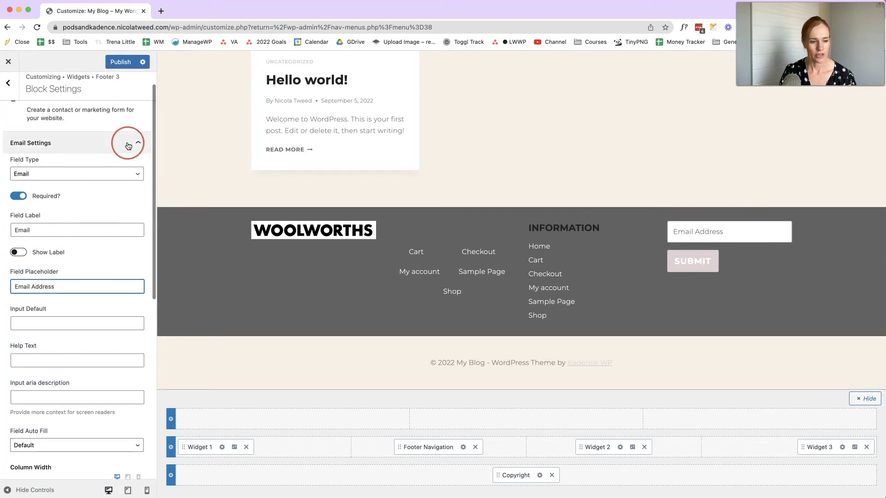
{"action": "scroll", "coordinate": [83, 417], "scroll_direction": "down", "scroll_amount": 2}
{"action": "scroll", "coordinate": [83, 416], "scroll_direction": "down", "scroll_amount": 1}
{"action": "left_click", "coordinate": [69, 374]}
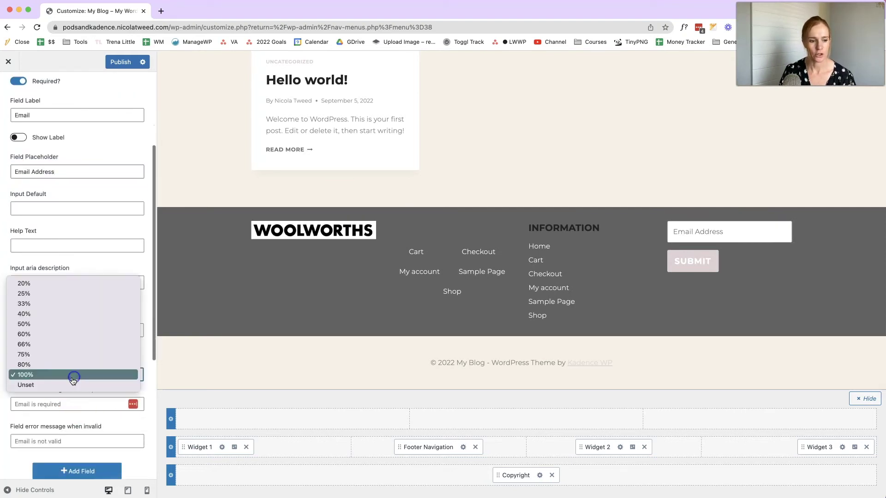
{"action": "left_click", "coordinate": [51, 365]}
{"action": "scroll", "coordinate": [88, 395], "scroll_direction": "down", "scroll_amount": 1}
{"action": "left_click", "coordinate": [69, 372]}
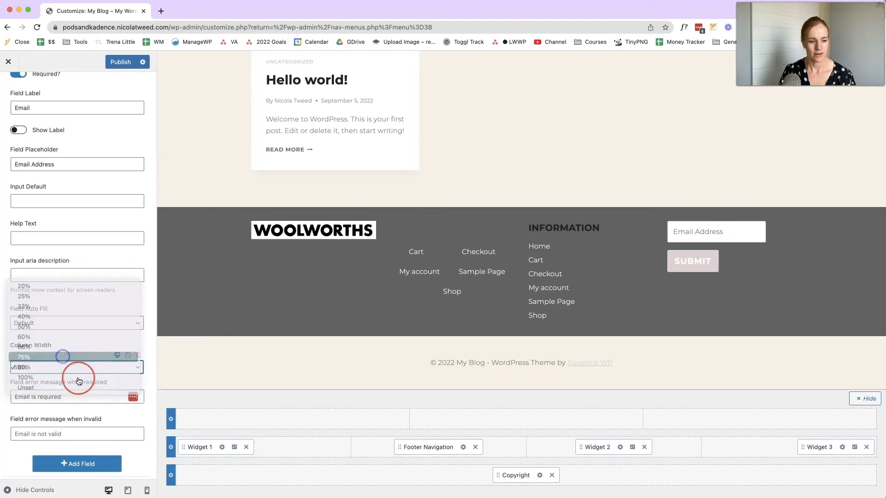
{"action": "left_click", "coordinate": [79, 376]}
In the Form block's submit button styles, set the column width to 25%
{"action": "scroll", "coordinate": [79, 378], "scroll_direction": "down", "scroll_amount": 5}
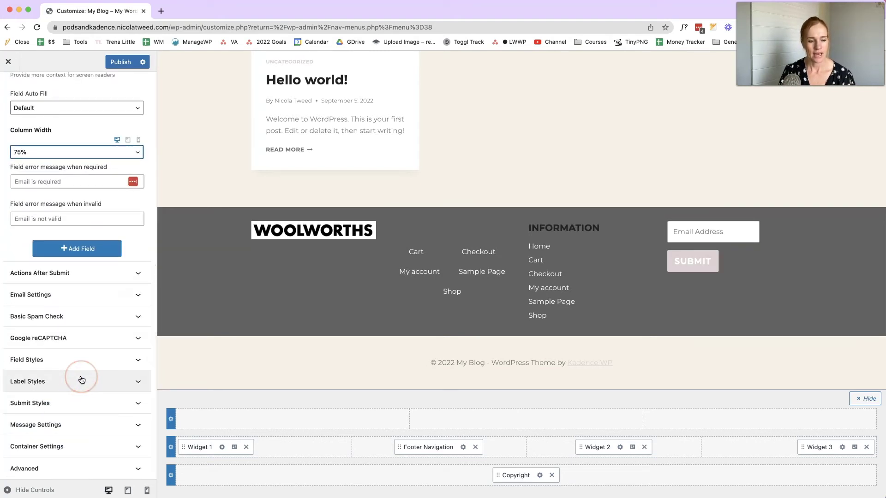
{"action": "left_click", "coordinate": [56, 424]}
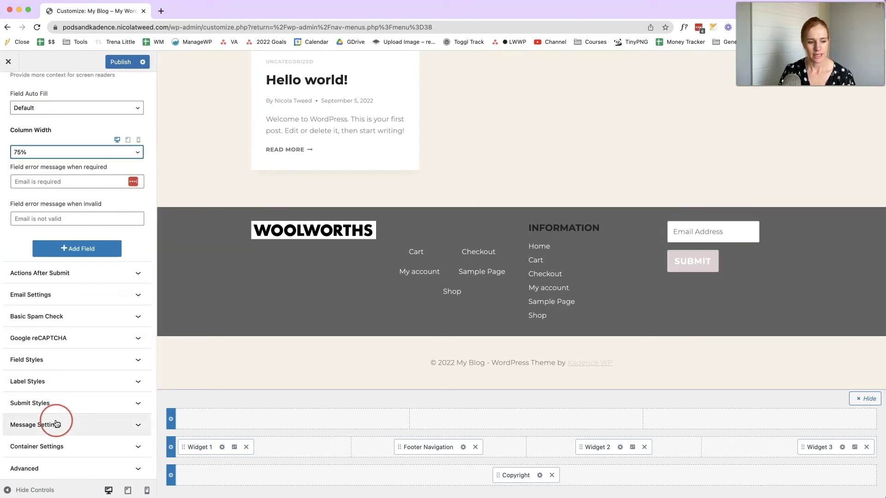
{"action": "left_click", "coordinate": [59, 412]}
{"action": "scroll", "coordinate": [91, 280], "scroll_direction": "up", "scroll_amount": 3}
{"action": "scroll", "coordinate": [90, 281], "scroll_direction": "down", "scroll_amount": 3}
{"action": "left_click", "coordinate": [133, 404]}
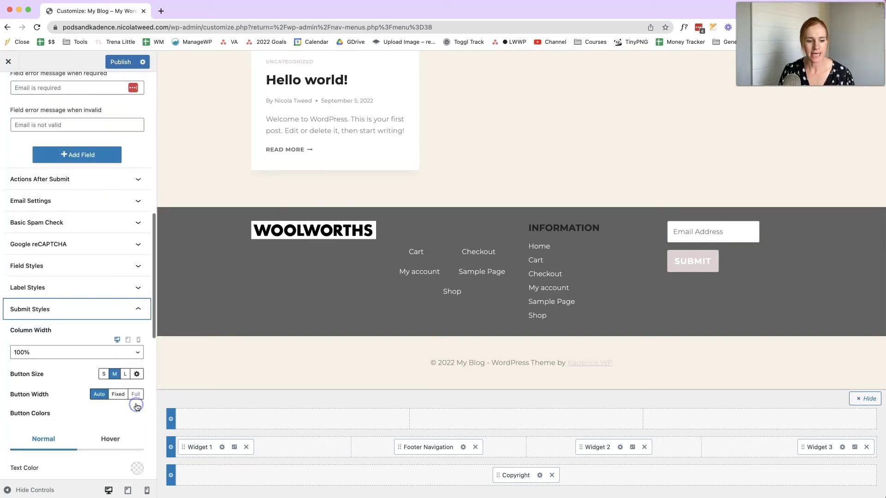
{"action": "left_click", "coordinate": [92, 139]}
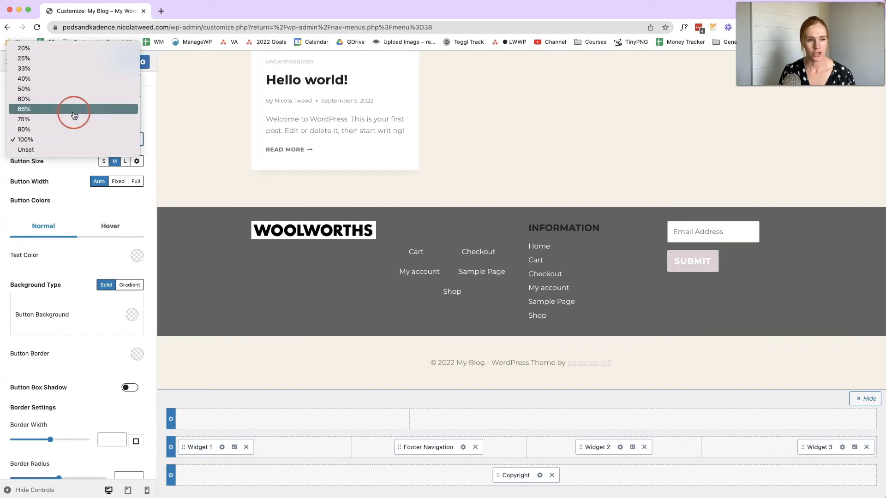
{"action": "left_click", "coordinate": [63, 59]}
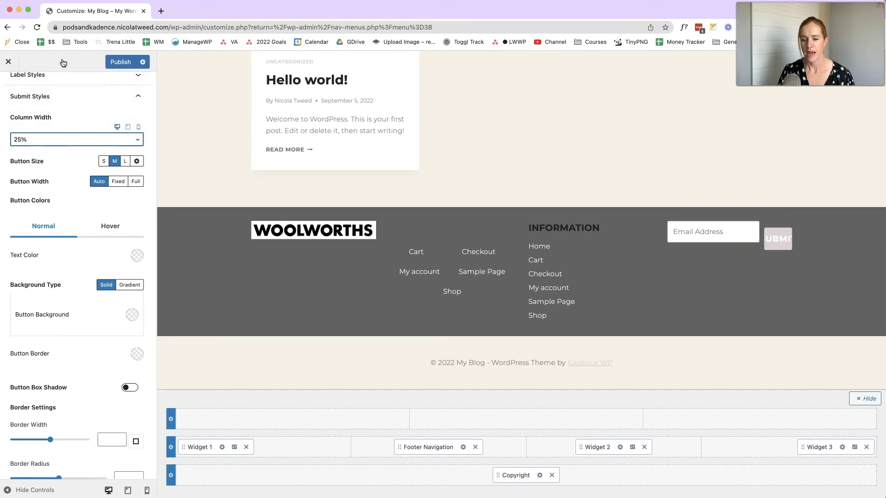
{"action": "left_click", "coordinate": [749, 217]}
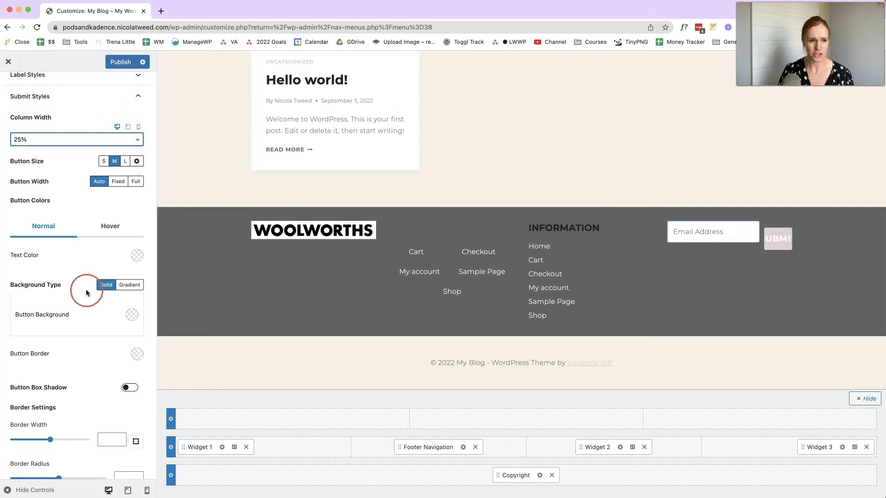
Set the submit button's size to S and its font size to 12 px
{"action": "left_click", "coordinate": [104, 161]}
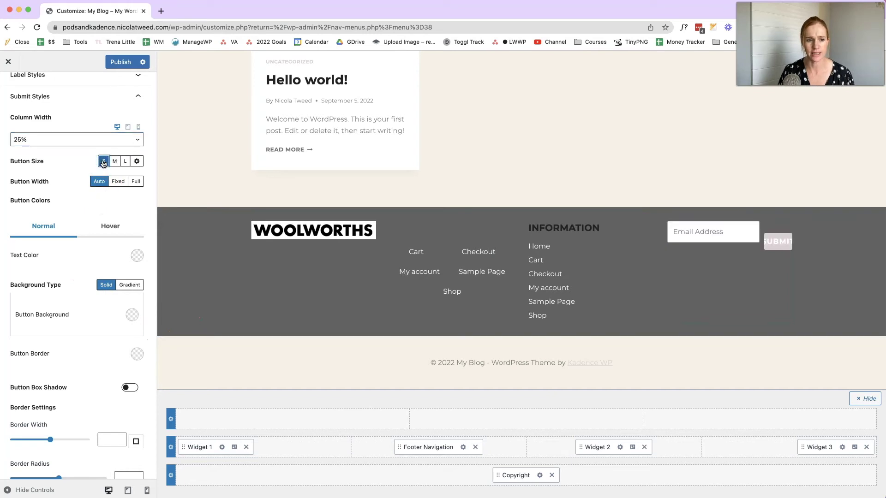
{"action": "scroll", "coordinate": [102, 264], "scroll_direction": "down", "scroll_amount": 5}
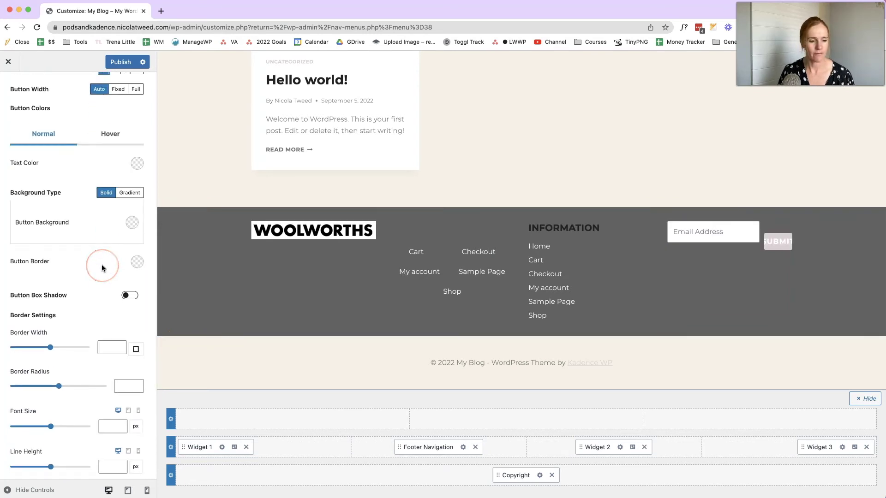
{"action": "left_click", "coordinate": [44, 341]}
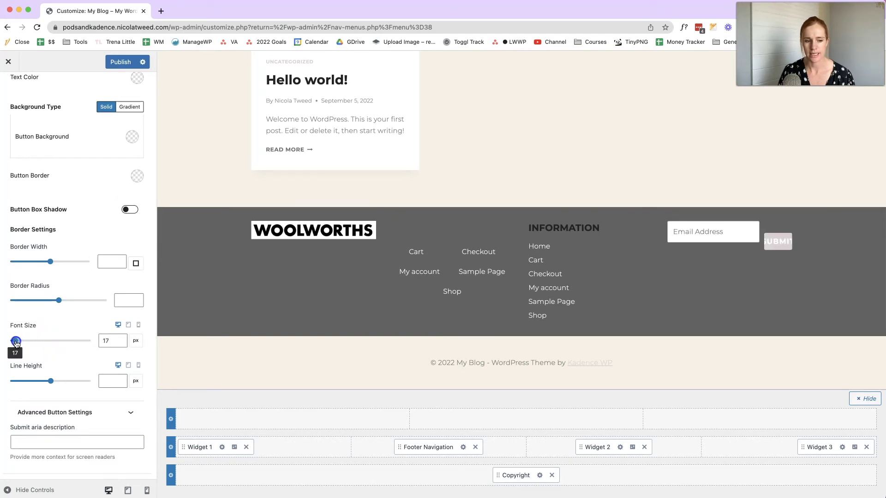
{"action": "left_click_drag", "start_coordinate": [15, 344], "coordinate": [15, 344]}
{"action": "left_click", "coordinate": [103, 341]}
{"action": "type", "text": "12"}
Publish the footer changes made so far
{"action": "left_click", "coordinate": [120, 62]}
{"action": "left_click", "coordinate": [759, 247]}
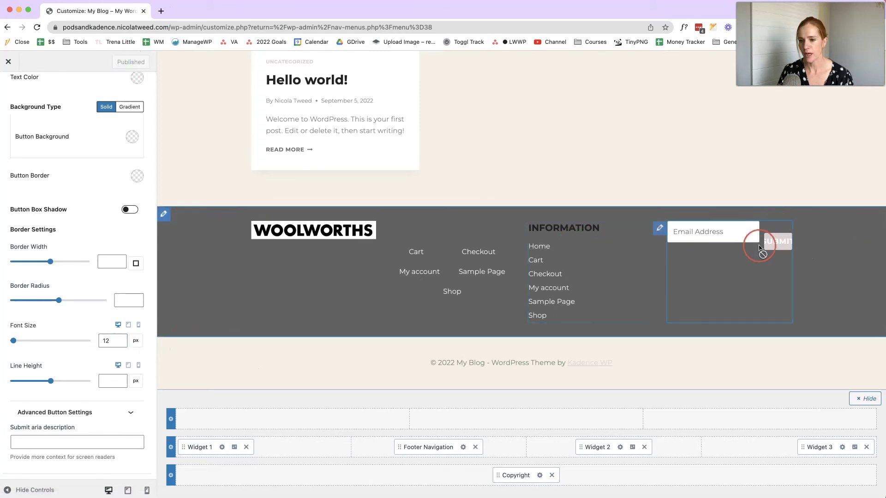
{"action": "left_click_drag", "start_coordinate": [781, 255], "coordinate": [775, 223]}
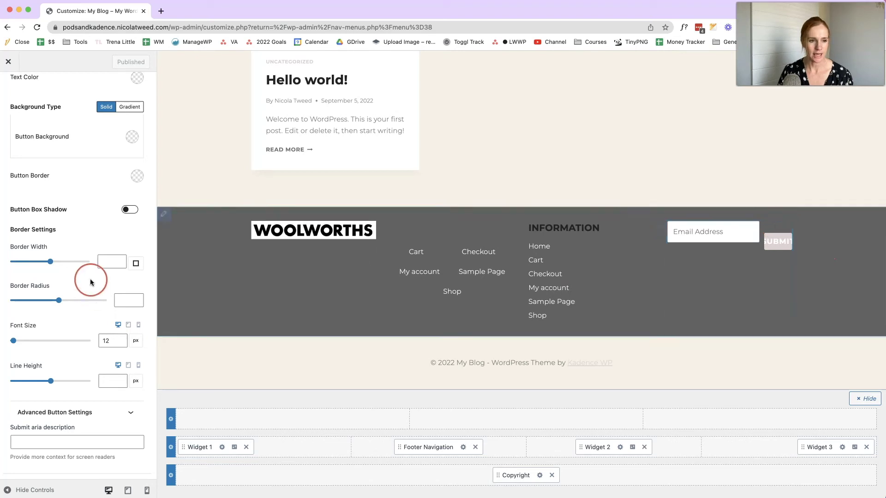
In the submit button's advanced settings, set the desktop margin to 2 px
{"action": "scroll", "coordinate": [101, 250], "scroll_direction": "up", "scroll_amount": 10}
{"action": "scroll", "coordinate": [137, 259], "scroll_direction": "down", "scroll_amount": 6}
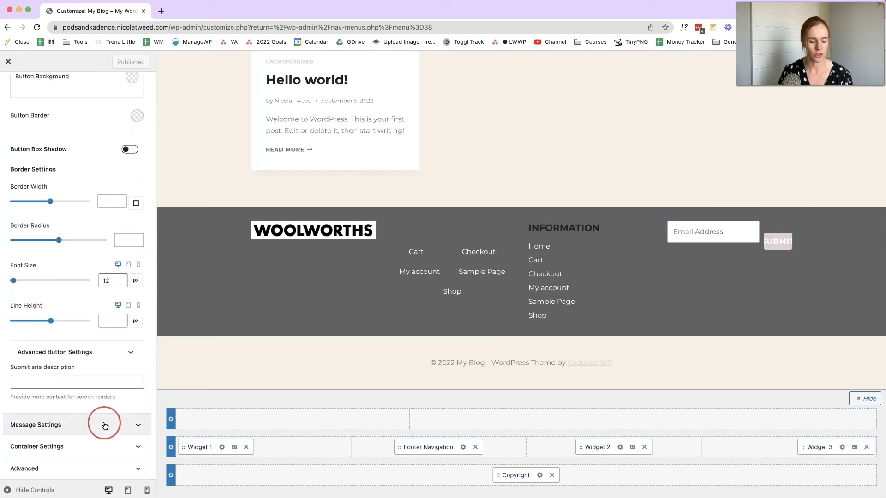
{"action": "left_click", "coordinate": [125, 352]}
{"action": "scroll", "coordinate": [109, 395], "scroll_direction": "down", "scroll_amount": 4}
{"action": "left_click", "coordinate": [104, 394]}
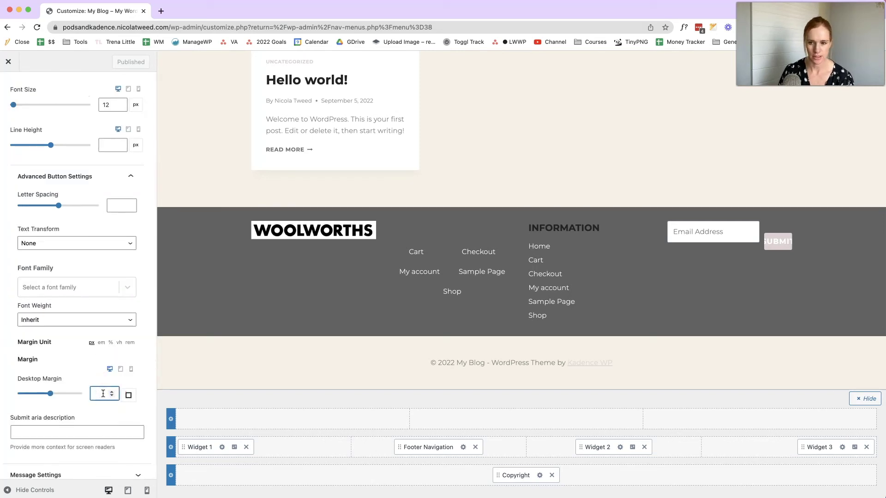
{"action": "type", "text": "2"}
In the form's field styles, set both the field row gap and the field column gutter to 0
{"action": "scroll", "coordinate": [119, 283], "scroll_direction": "up", "scroll_amount": 5}
{"action": "scroll", "coordinate": [120, 282], "scroll_direction": "up", "scroll_amount": 8}
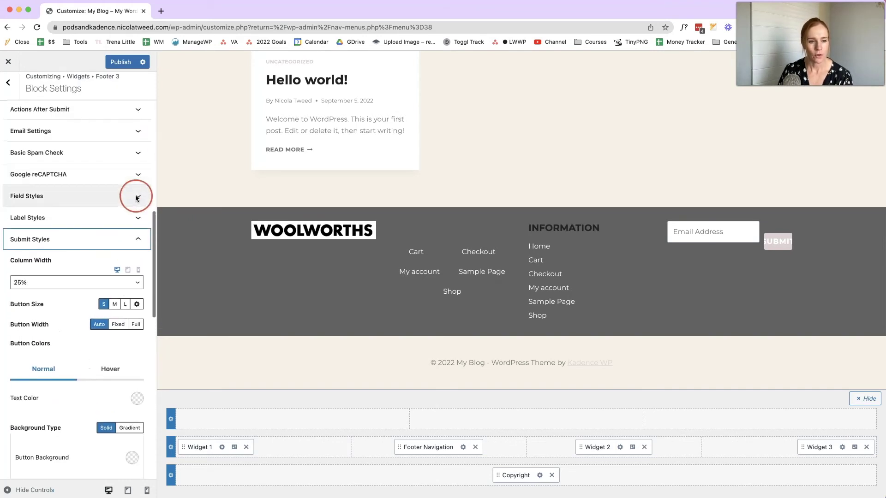
{"action": "left_click", "coordinate": [137, 197]}
{"action": "scroll", "coordinate": [133, 237], "scroll_direction": "down", "scroll_amount": 2}
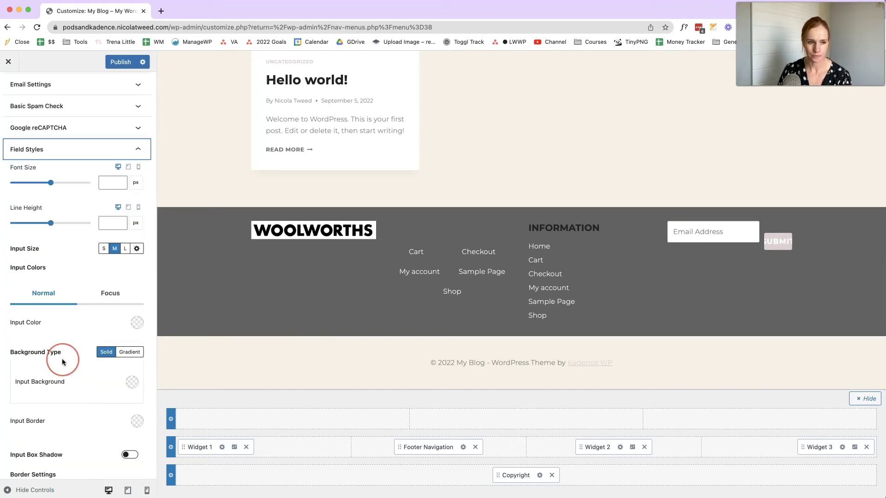
{"action": "scroll", "coordinate": [62, 361], "scroll_direction": "down", "scroll_amount": 10}
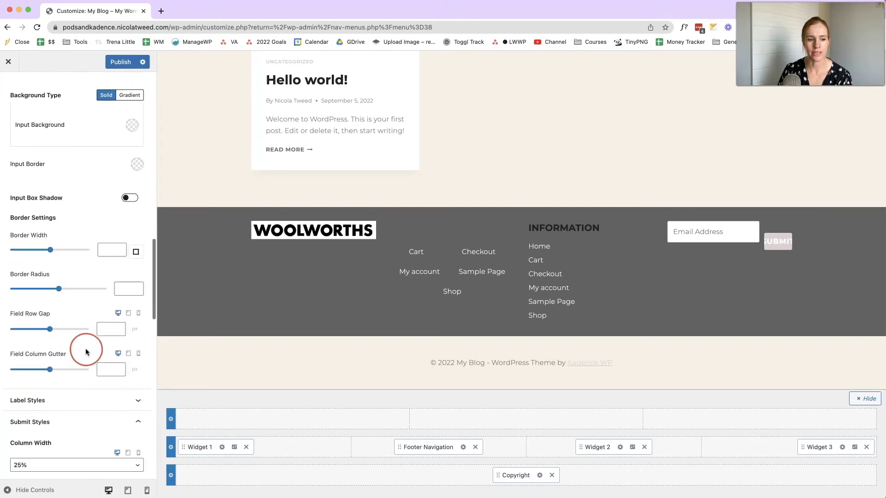
{"action": "left_click", "coordinate": [102, 332]}
{"action": "type", "text": "0"}
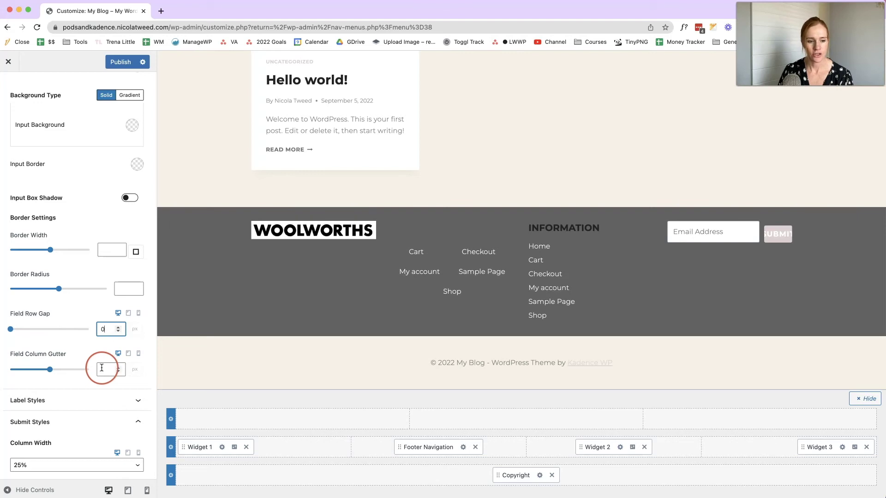
{"action": "type", "text": "0"}
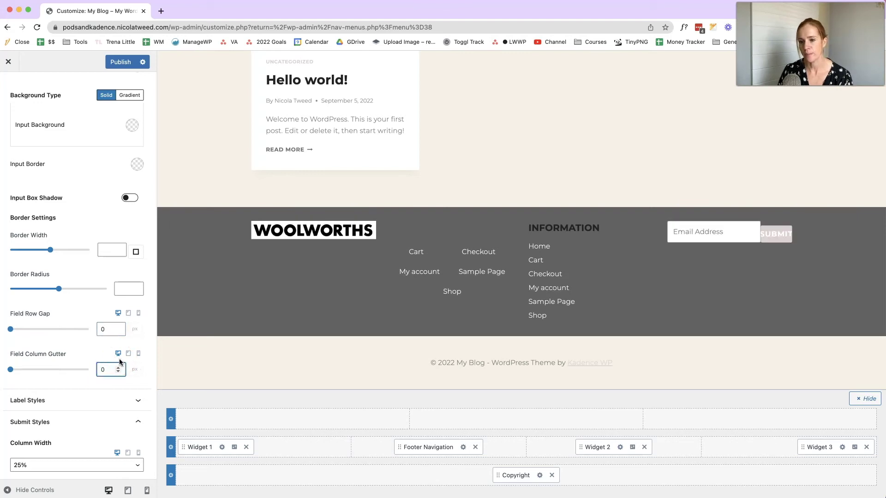
{"action": "left_click", "coordinate": [64, 367]}
Set the submit button's size to M and raise its font size to 16 px
{"action": "scroll", "coordinate": [63, 367], "scroll_direction": "down", "scroll_amount": 3}
{"action": "left_click", "coordinate": [114, 359]}
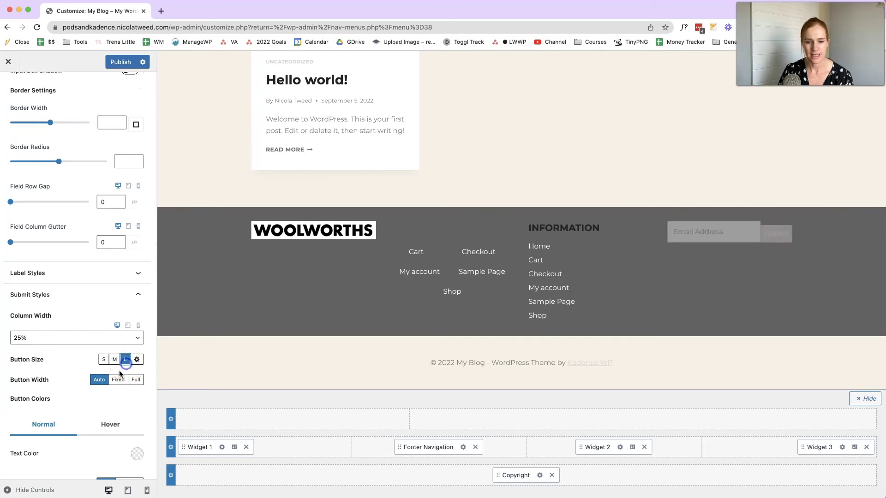
{"action": "scroll", "coordinate": [68, 395], "scroll_direction": "down", "scroll_amount": 5}
{"action": "scroll", "coordinate": [67, 395], "scroll_direction": "down", "scroll_amount": 1}
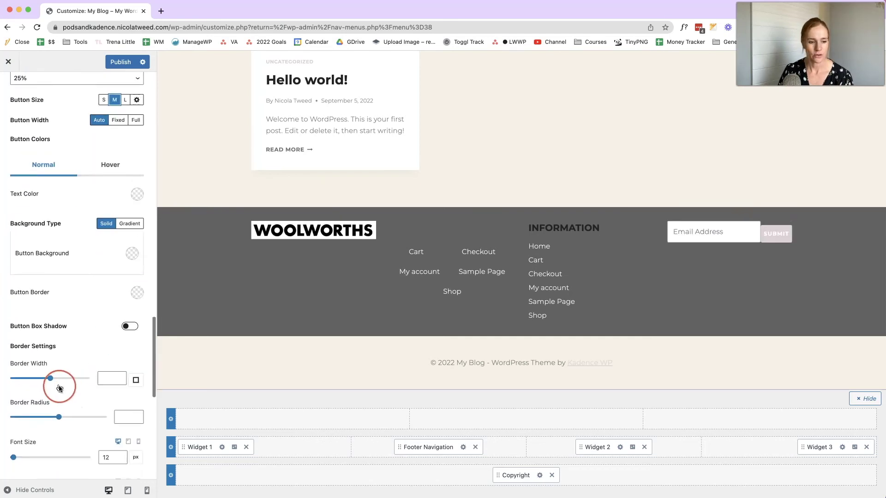
{"action": "left_click", "coordinate": [108, 456]}
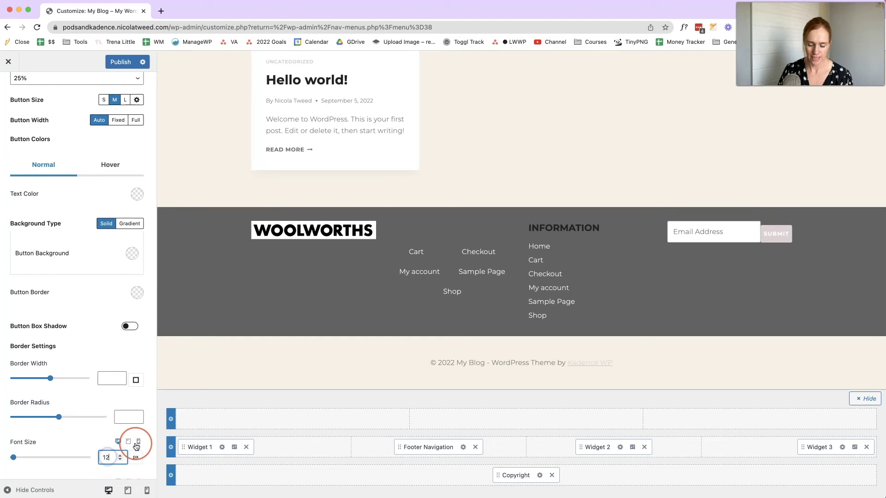
{"action": "key", "text": "Up"}
{"action": "key", "text": "Up"}
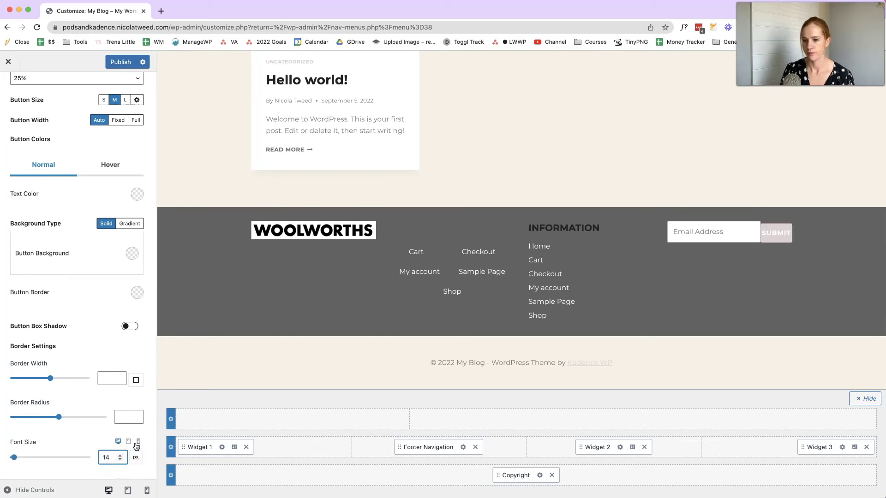
{"action": "key", "text": "Up"}
{"action": "key", "text": "Up"}
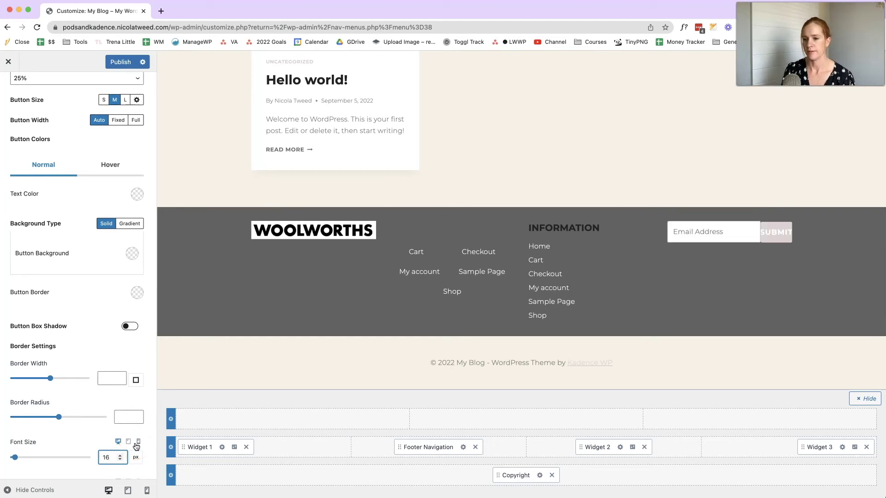
{"action": "scroll", "coordinate": [101, 330], "scroll_direction": "up", "scroll_amount": 4}
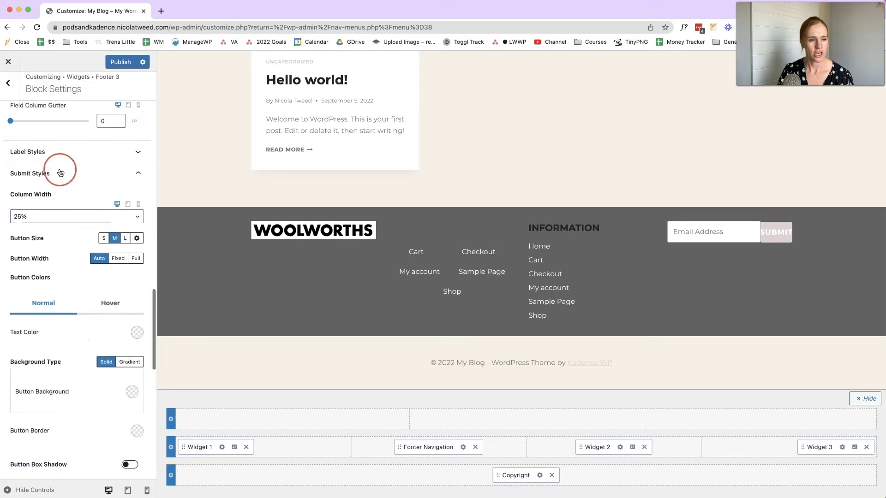
Set the submit button's column width to 33% and the Email field's column width to 66%
{"action": "left_click", "coordinate": [54, 219]}
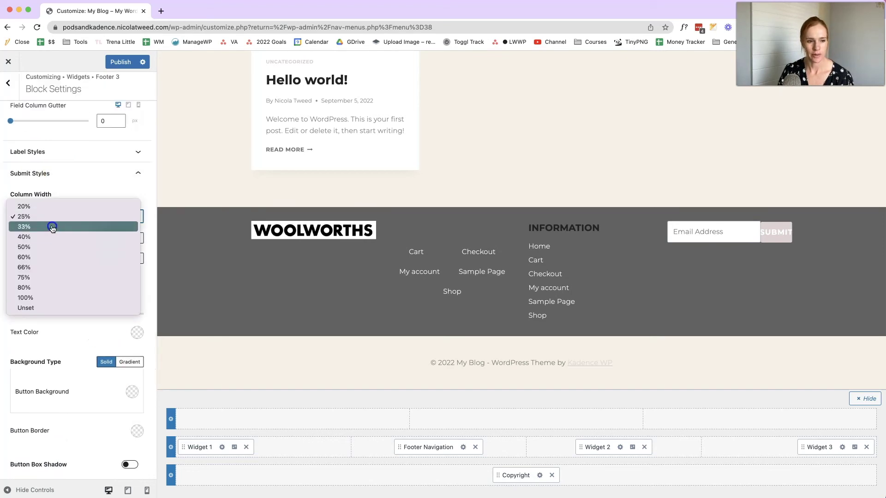
{"action": "left_click", "coordinate": [53, 228]}
{"action": "scroll", "coordinate": [59, 283], "scroll_direction": "up", "scroll_amount": 8}
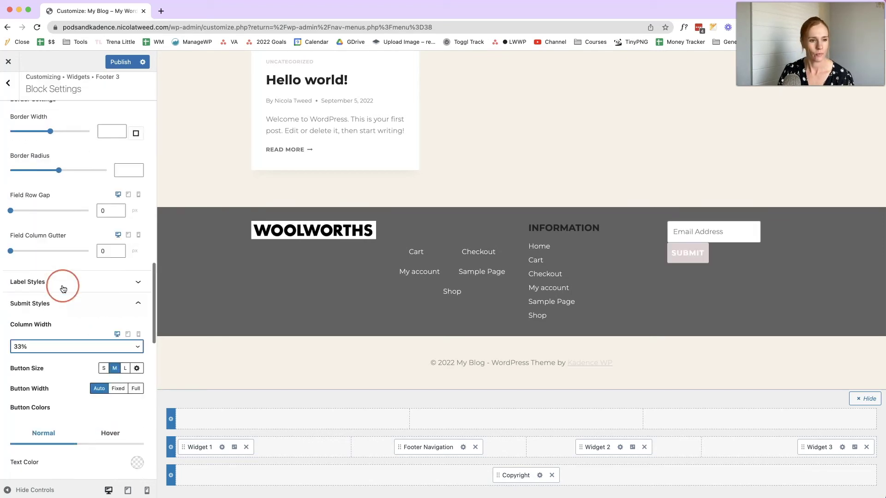
{"action": "scroll", "coordinate": [63, 289], "scroll_direction": "up", "scroll_amount": 10}
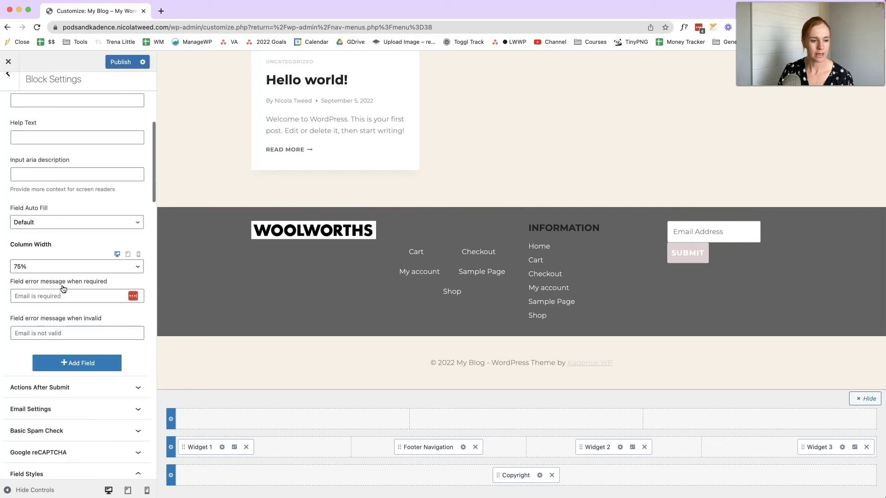
{"action": "scroll", "coordinate": [63, 288], "scroll_direction": "down", "scroll_amount": 3}
{"action": "left_click", "coordinate": [51, 319]}
{"action": "left_click", "coordinate": [153, 229]}
{"action": "scroll", "coordinate": [134, 187], "scroll_direction": "down", "scroll_amount": 2}
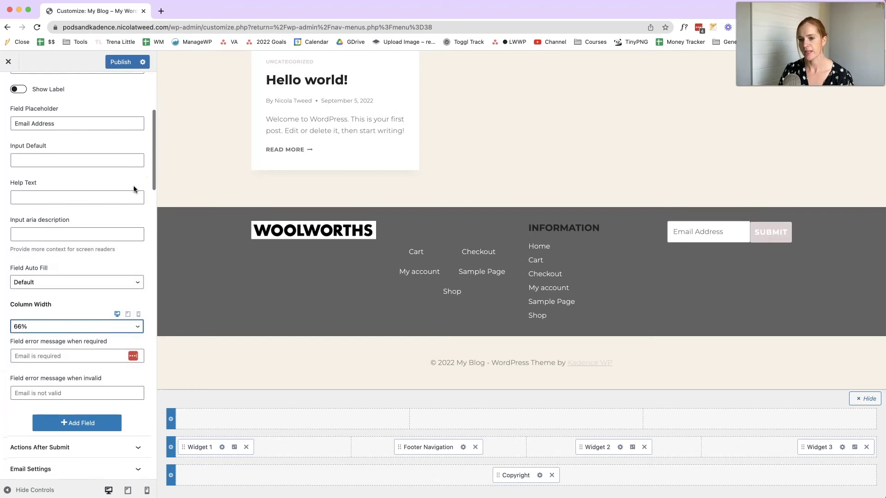
{"action": "scroll", "coordinate": [130, 184], "scroll_direction": "up", "scroll_amount": 1}
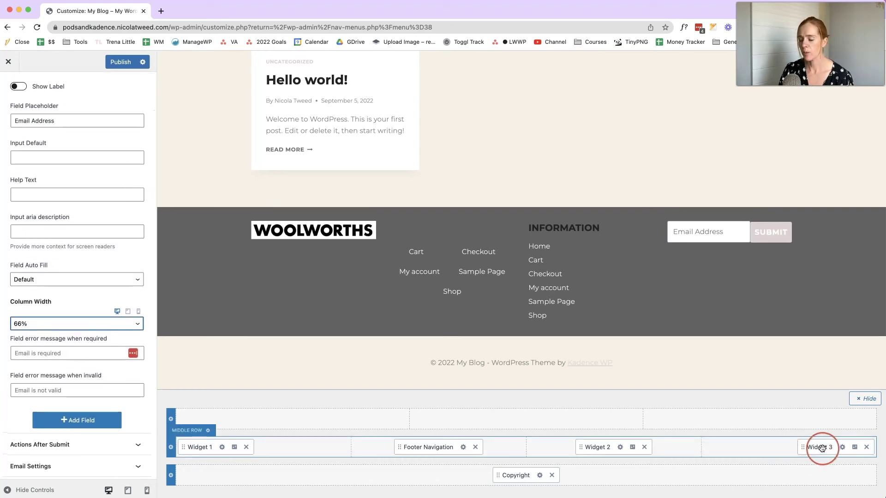
Add the Social element to the footer middle row's fourth column and set the row's column direction to Column
{"action": "mouse_move", "coordinate": [788, 449]}
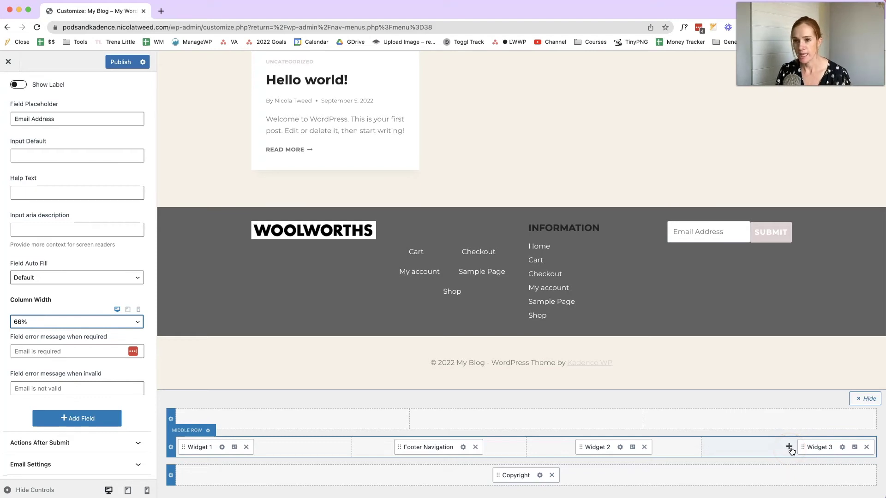
{"action": "left_click", "coordinate": [791, 450]}
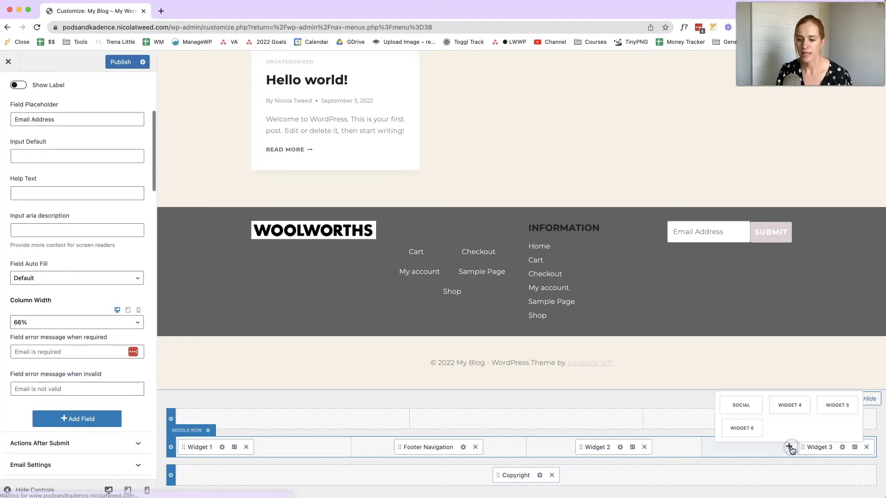
{"action": "left_click", "coordinate": [747, 408]}
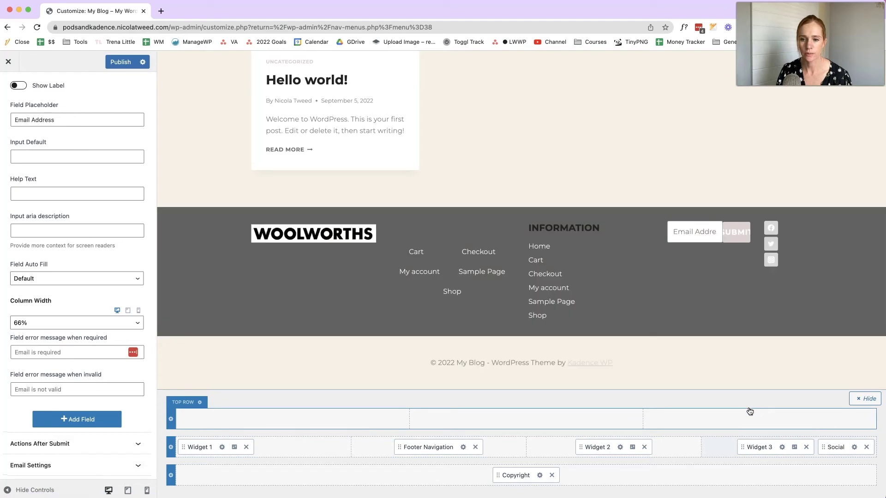
{"action": "mouse_move", "coordinate": [737, 451]}
{"action": "left_mouse_down"}
{"action": "mouse_move", "coordinate": [718, 259]}
{"action": "mouse_move", "coordinate": [737, 254]}
{"action": "left_mouse_up"}
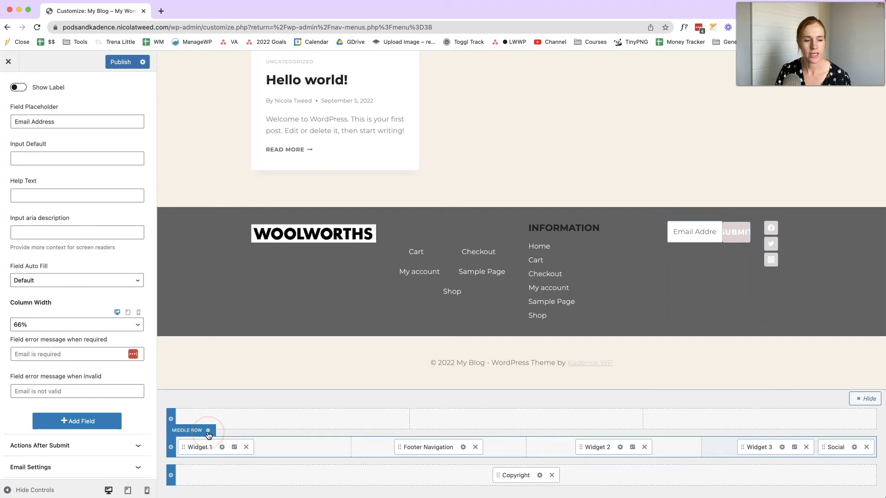
{"action": "left_click", "coordinate": [207, 432]}
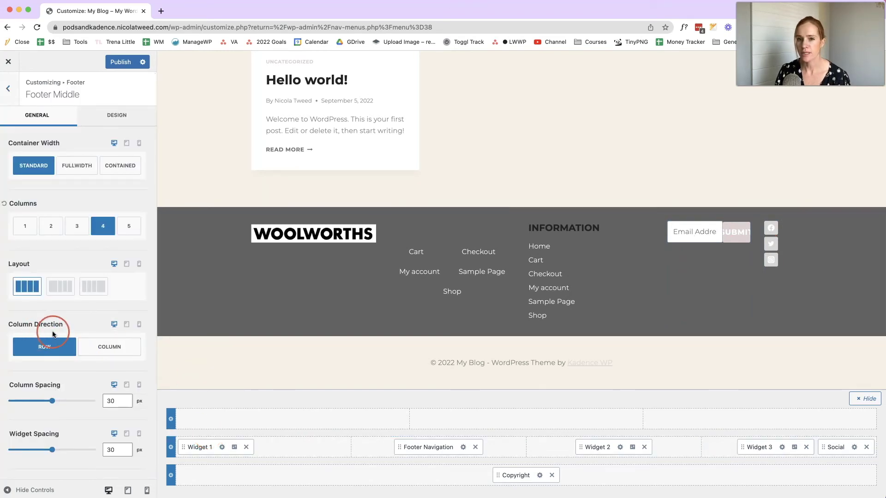
{"action": "left_click", "coordinate": [97, 347]}
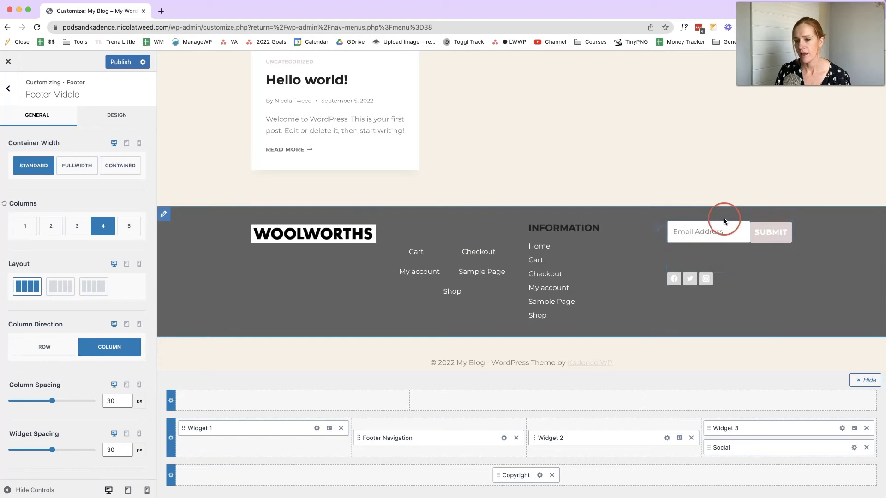
Open the footer Social element's settings and add a YouTube item to its social links
{"action": "left_click", "coordinate": [856, 449]}
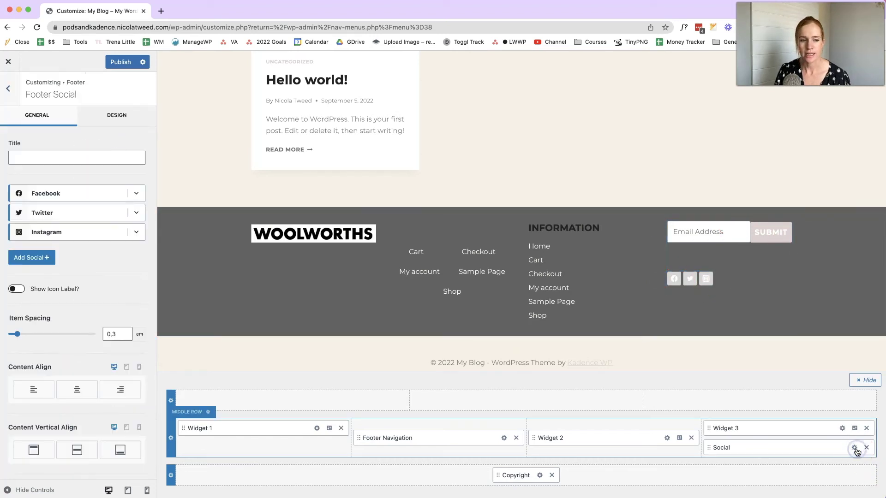
{"action": "left_click", "coordinate": [38, 262]}
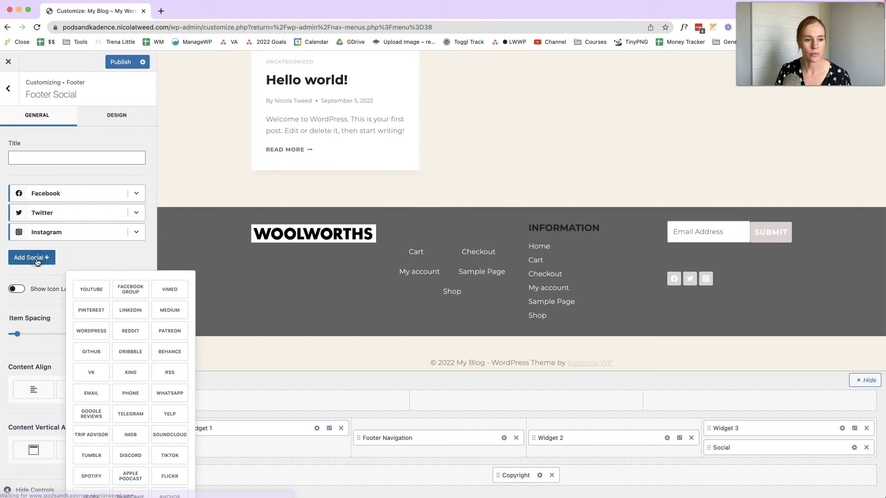
{"action": "left_click", "coordinate": [88, 289]}
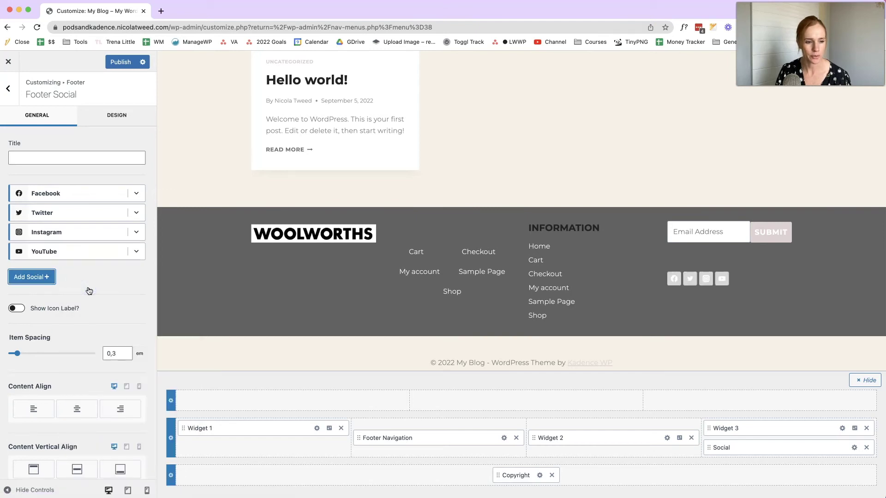
Switch the Facebook item to the plain letter f icon and the Instagram item to its last icon variant
{"action": "left_click", "coordinate": [136, 193]}
{"action": "left_click", "coordinate": [117, 243]}
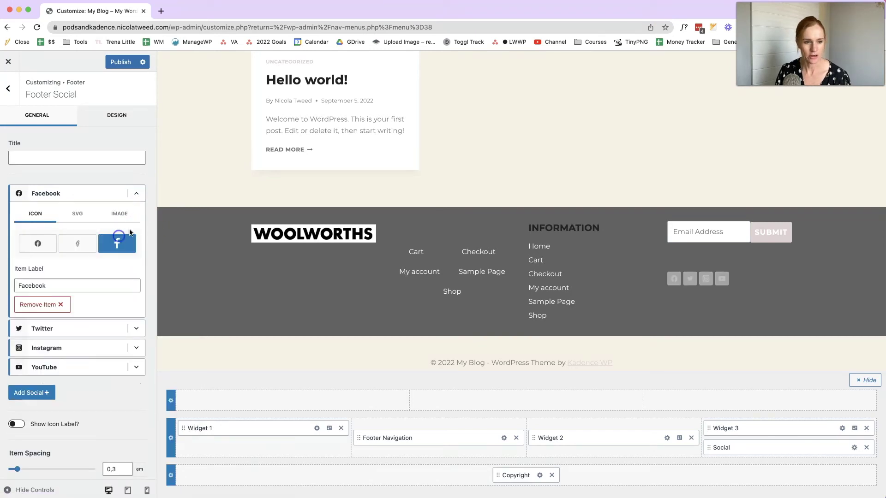
{"action": "left_click", "coordinate": [136, 196]}
{"action": "left_click", "coordinate": [137, 232]}
{"action": "left_click", "coordinate": [118, 281]}
{"action": "left_click", "coordinate": [136, 230]}
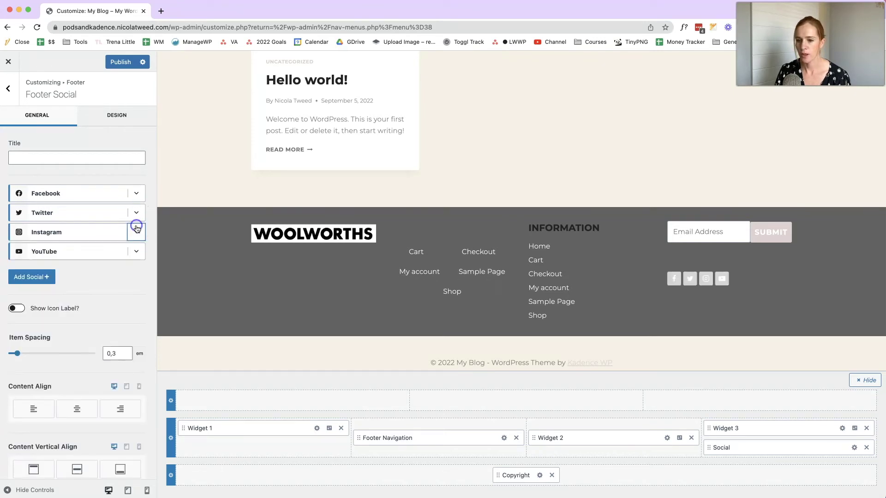
In the Social element's design settings, set the border radius to 100 px and the icon size to 1.5 em
{"action": "left_click", "coordinate": [124, 118]}
{"action": "scroll", "coordinate": [39, 376], "scroll_direction": "down", "scroll_amount": 3}
{"action": "double_click", "coordinate": [113, 401]}
{"action": "type", "text": "100"}
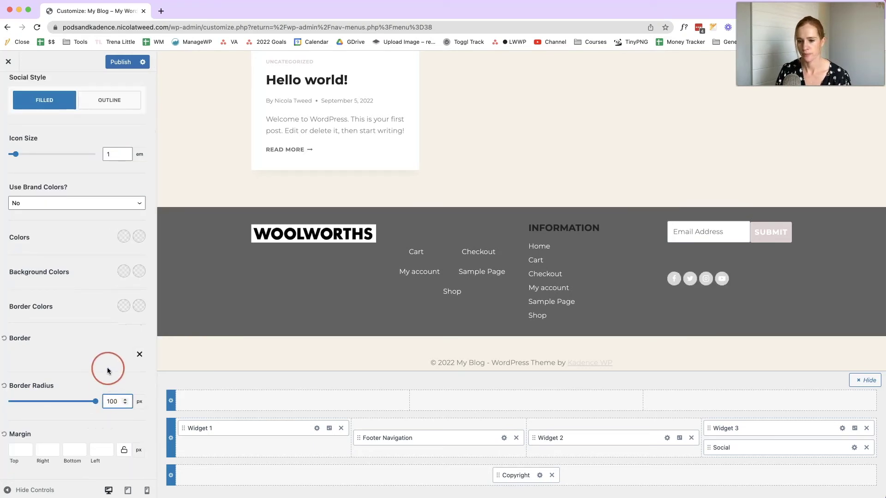
{"action": "left_click", "coordinate": [107, 367]}
{"action": "left_click", "coordinate": [109, 154]}
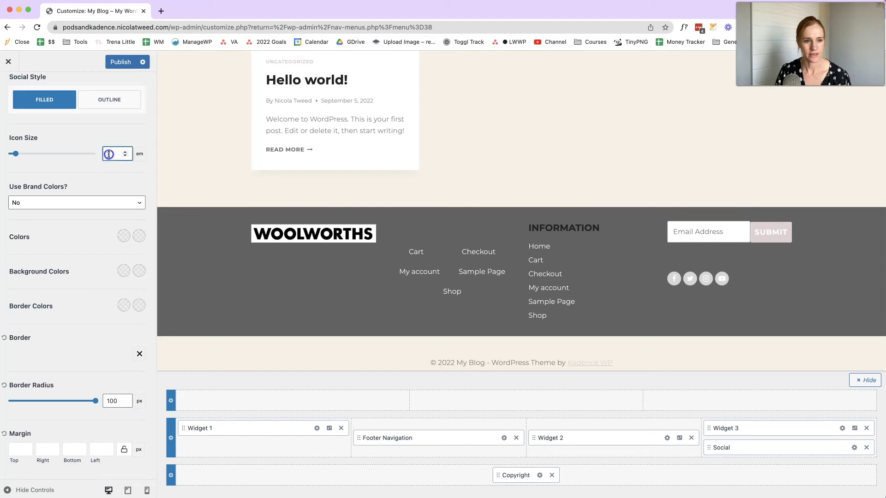
{"action": "type", "text": ".5"}
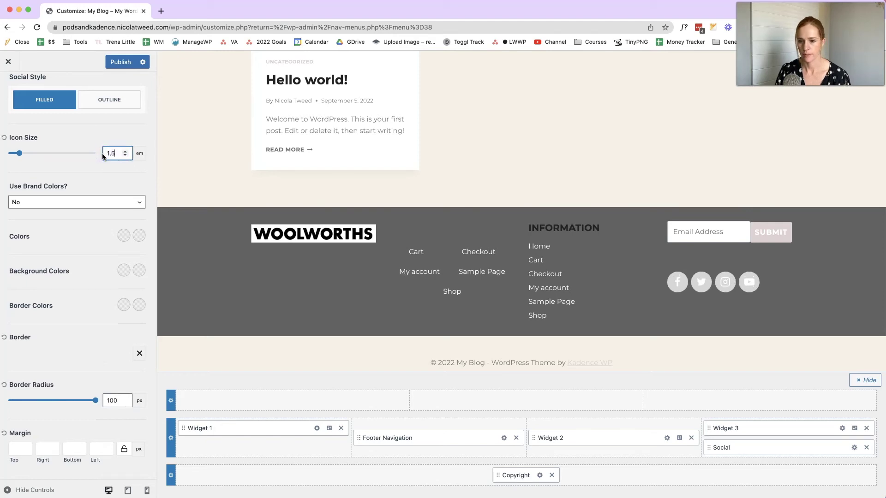
Set the social icons' initial color to white and their initial background to the first palette color
{"action": "left_click", "coordinate": [123, 235]}
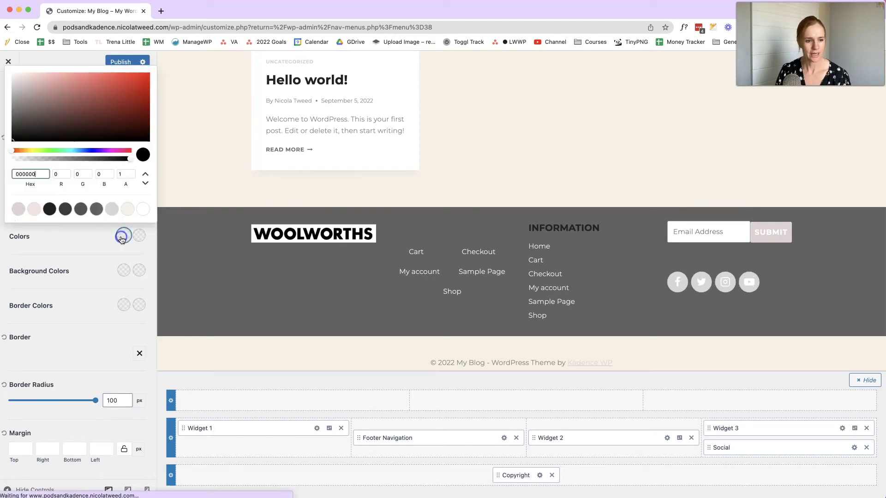
{"action": "left_click", "coordinate": [17, 215]}
{"action": "left_click", "coordinate": [143, 209]}
{"action": "left_click", "coordinate": [124, 270]}
{"action": "left_click", "coordinate": [19, 243]}
{"action": "left_click", "coordinate": [133, 278]}
{"action": "left_click", "coordinate": [92, 271]}
Set the social icons' hover background to the second palette color and assign a palette color to their hover color
{"action": "left_click", "coordinate": [139, 271]}
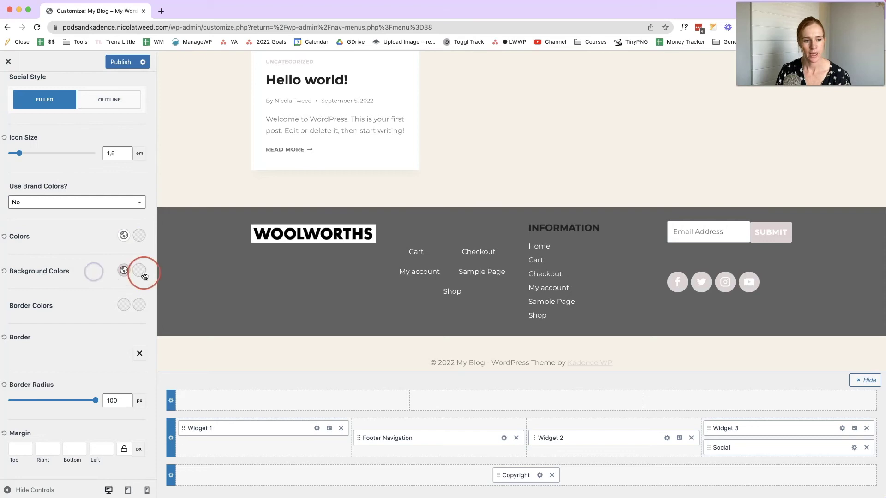
{"action": "left_click", "coordinate": [37, 244]}
{"action": "left_click", "coordinate": [104, 274]}
{"action": "left_click", "coordinate": [139, 236]}
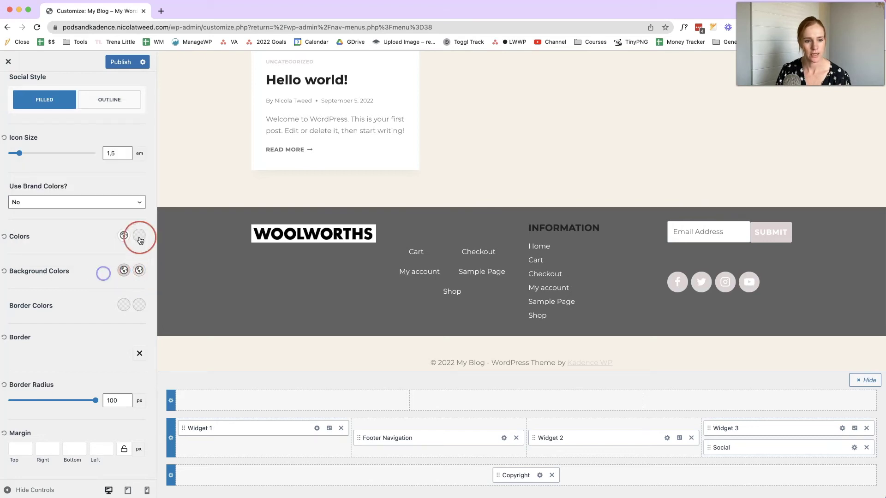
{"action": "left_click", "coordinate": [110, 256]}
{"action": "left_click", "coordinate": [44, 353]}
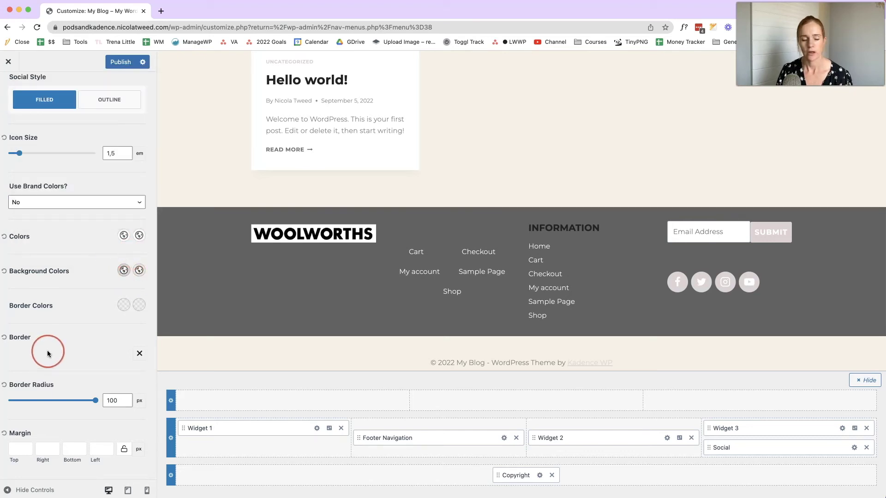
Leave the Customizer and search the Add Plugins page for smash balloon
{"action": "left_click", "coordinate": [698, 363]}
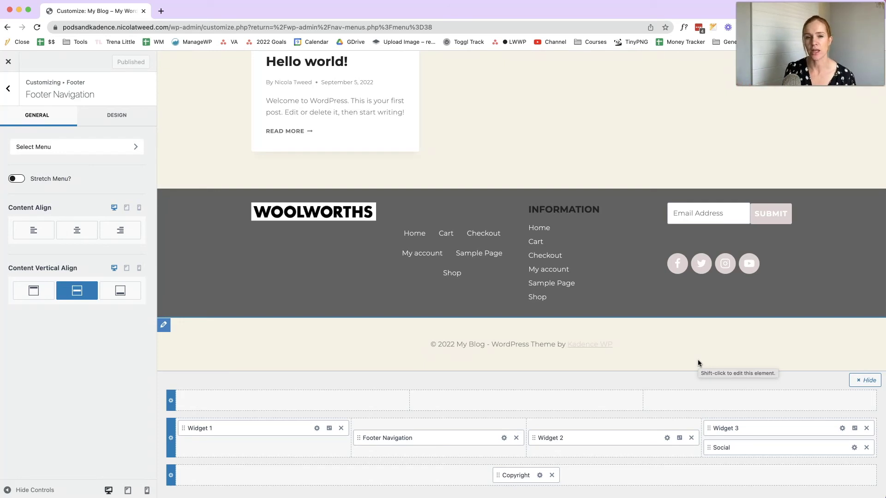
{"action": "left_click", "coordinate": [8, 64]}
{"action": "left_click", "coordinate": [37, 289]}
{"action": "mouse_move", "coordinate": [55, 349]}
{"action": "left_click", "coordinate": [101, 365]}
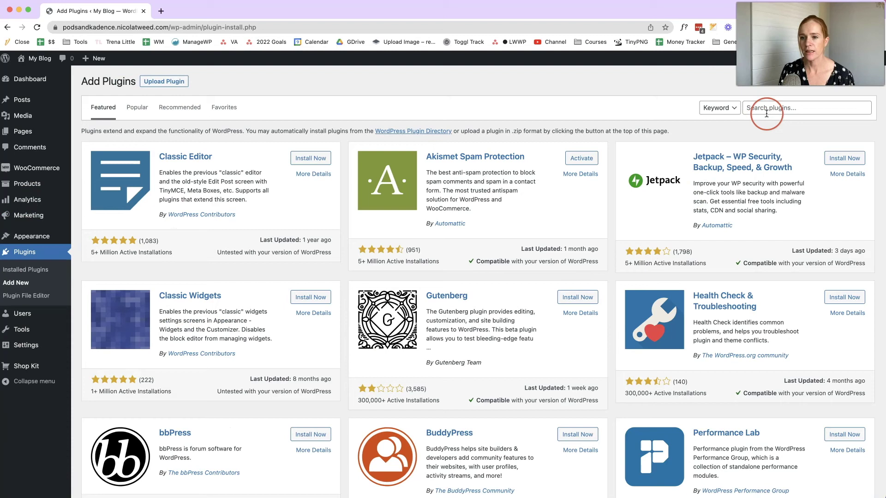
{"action": "left_click", "coordinate": [766, 113]}
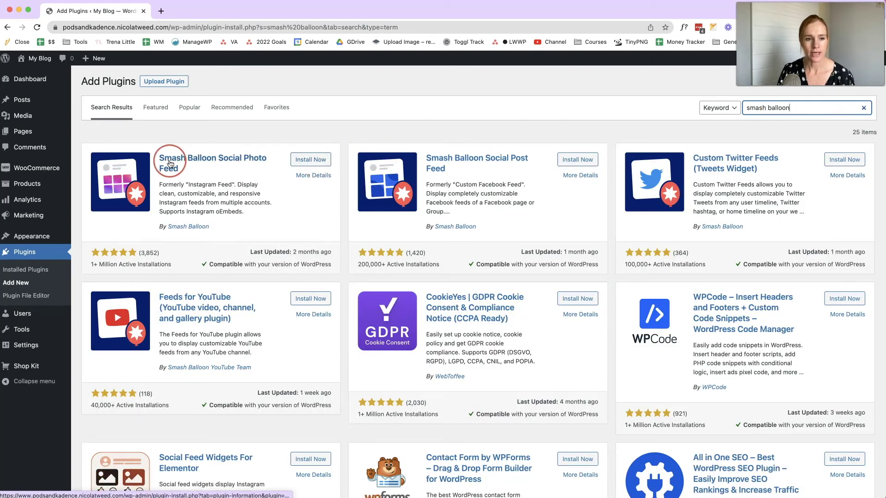
Install and activate the Smash Balloon Social Photo Feed plugin
{"action": "left_click", "coordinate": [316, 163]}
{"action": "left_click", "coordinate": [345, 141]}
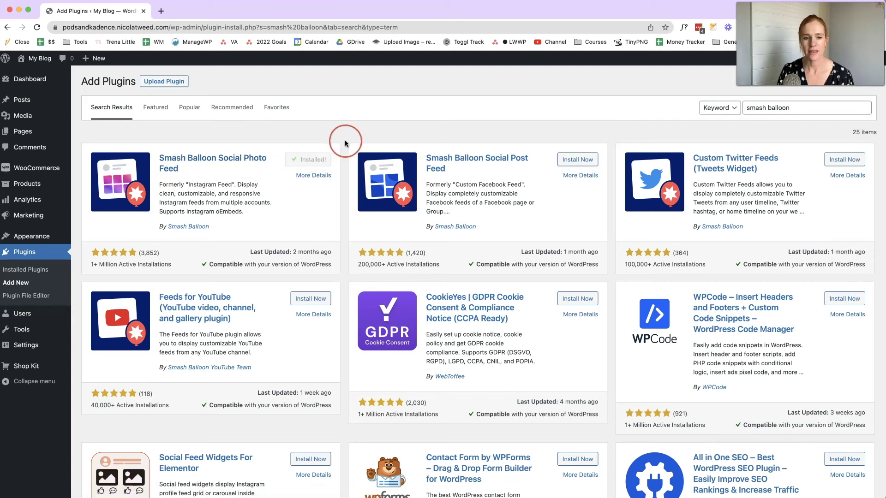
{"action": "left_click", "coordinate": [314, 159]}
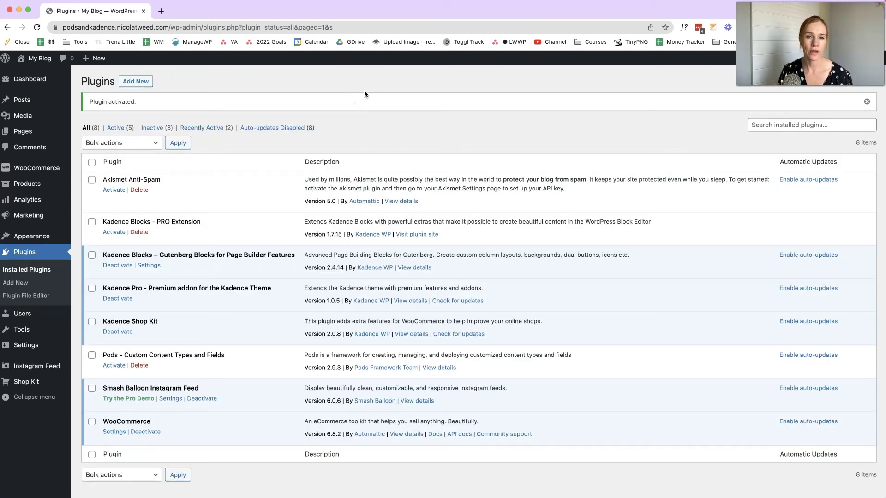
Start a new Instagram feed from All Feeds, using the User Timeline feed type
{"action": "left_click", "coordinate": [40, 371]}
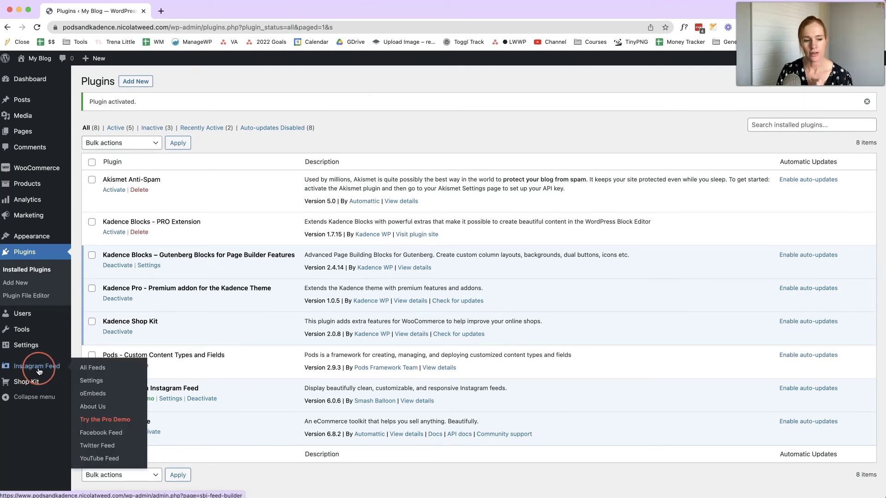
{"action": "left_click", "coordinate": [98, 372]}
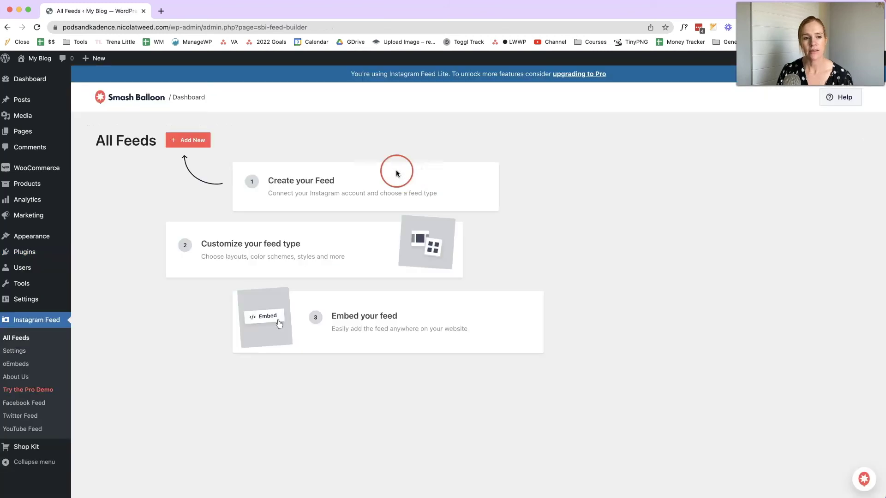
{"action": "left_click", "coordinate": [181, 144]}
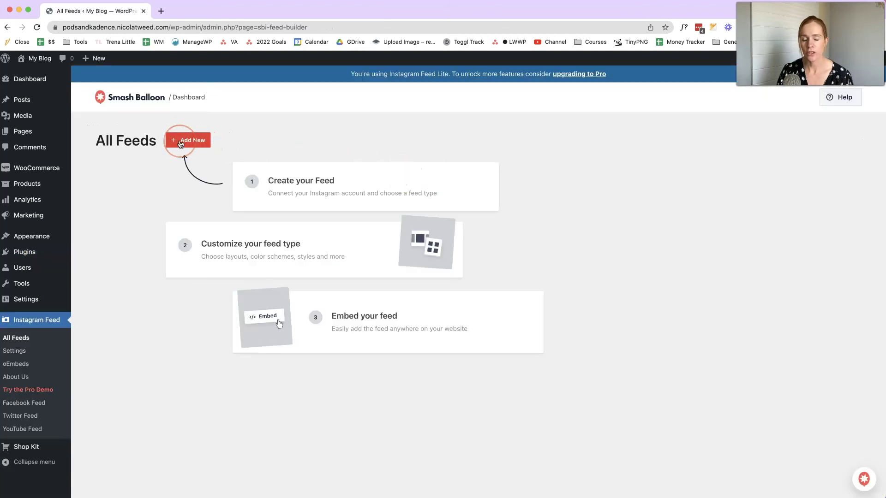
{"action": "left_click", "coordinate": [180, 144]}
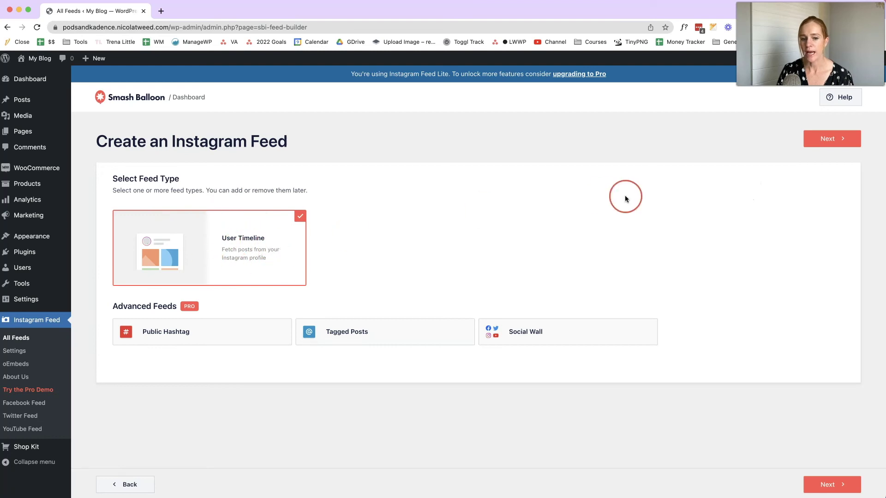
{"action": "left_click", "coordinate": [841, 141]}
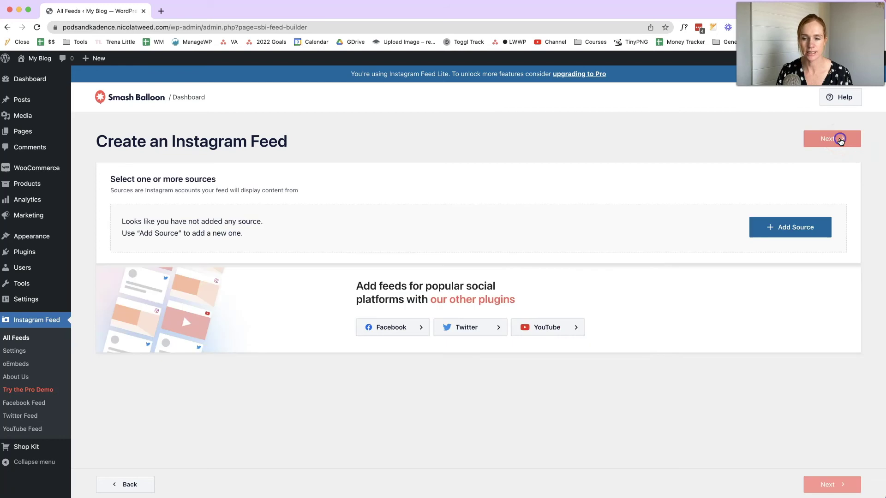
Add a feed source by connecting a Personal Instagram account, confirming ownership of the site's domain
{"action": "left_click", "coordinate": [798, 227]}
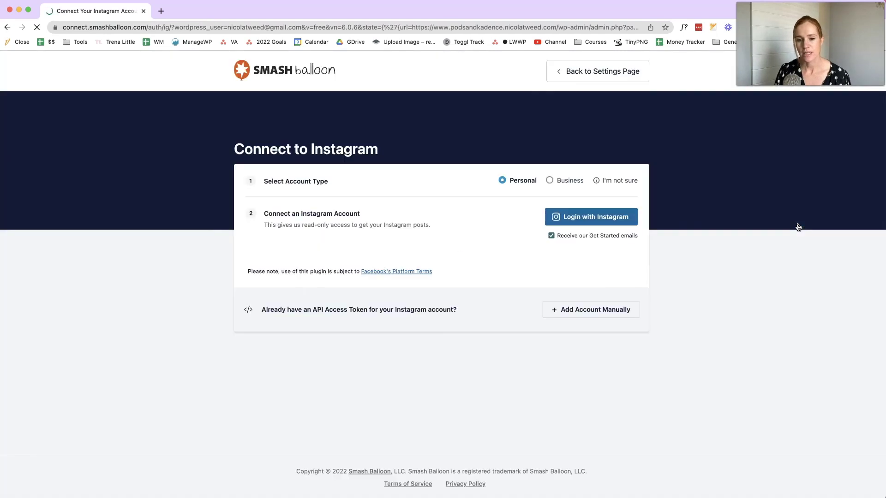
{"action": "left_click", "coordinate": [617, 218]}
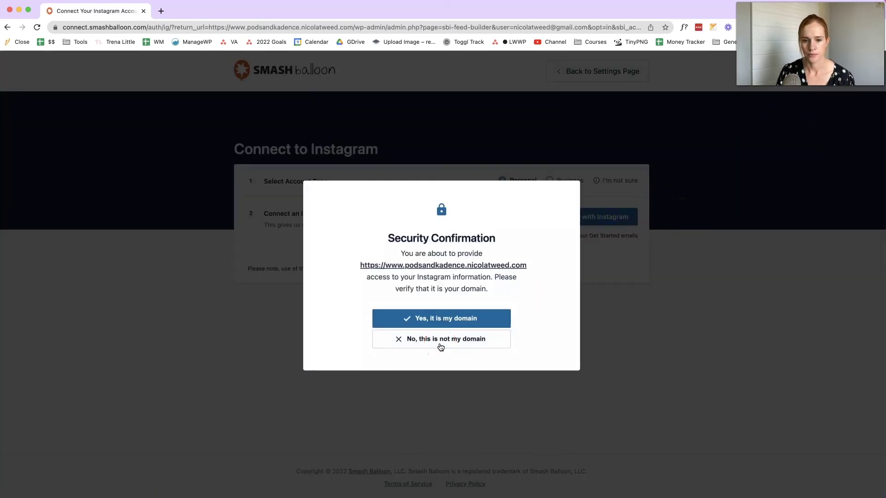
{"action": "left_click", "coordinate": [439, 319]}
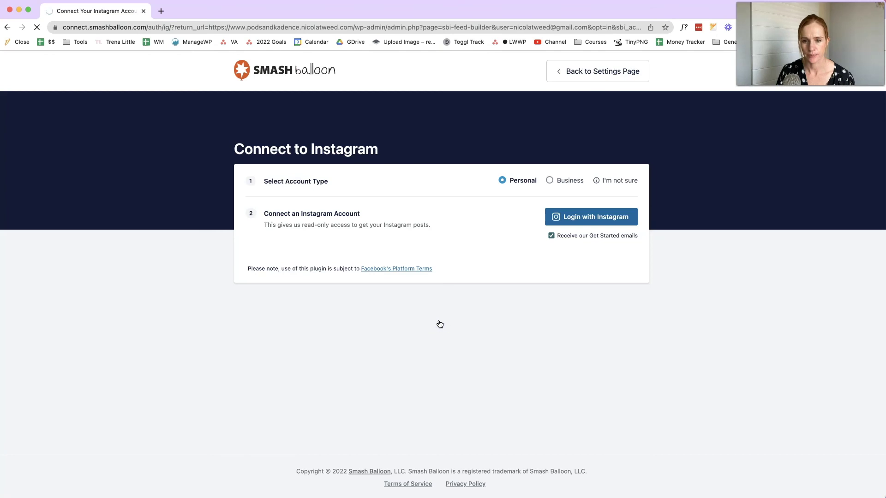
{"action": "left_click", "coordinate": [597, 212]}
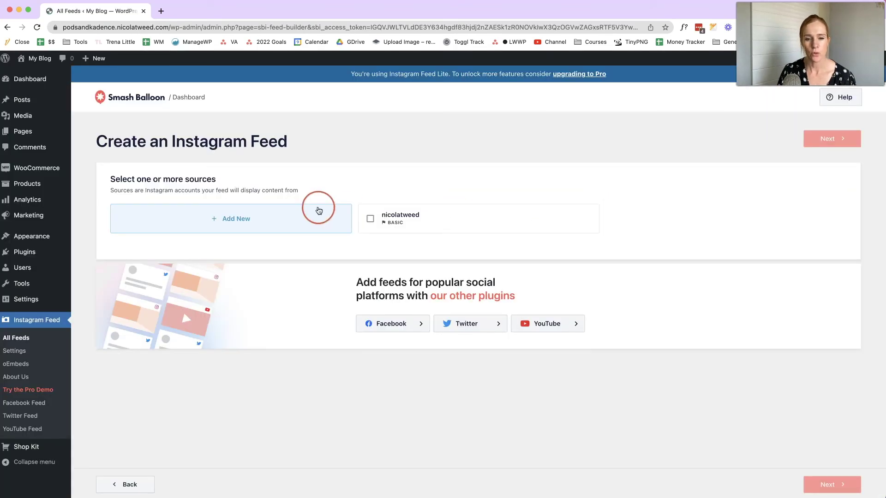
Select the connected Instagram account as the feed's source, create the feed and dismiss the embedding tour
{"action": "left_click", "coordinate": [370, 220]}
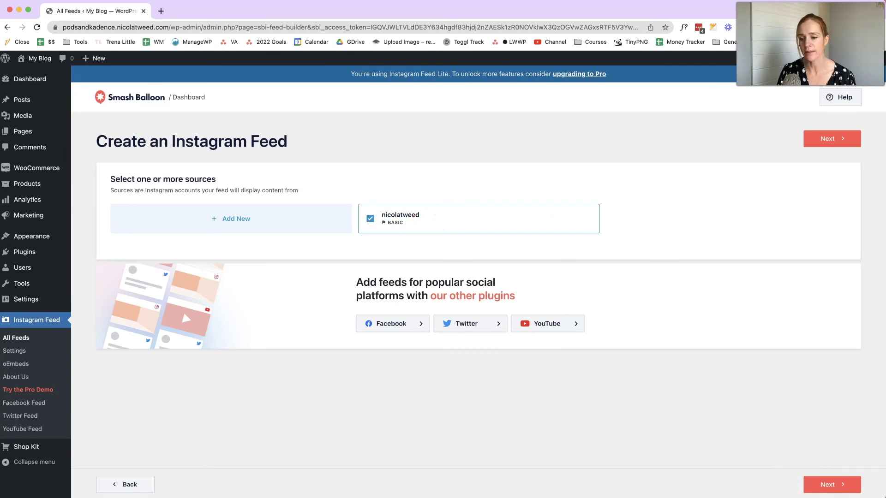
{"action": "left_click", "coordinate": [829, 484]}
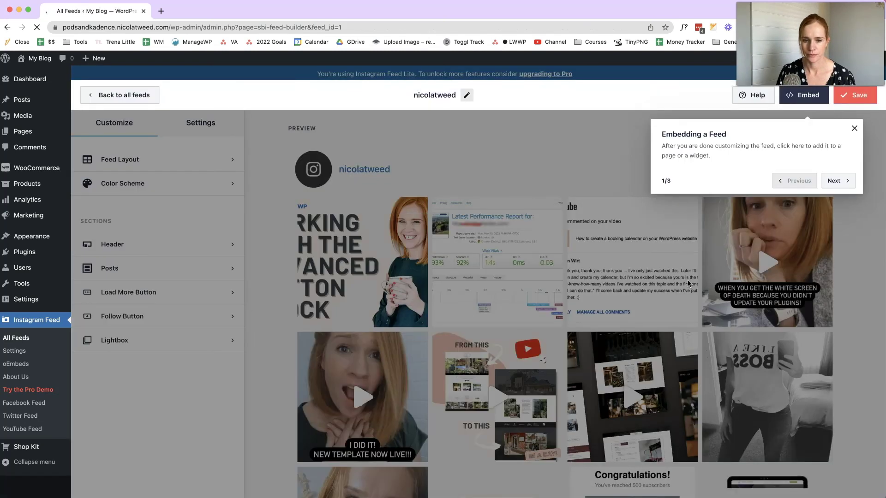
{"action": "left_click", "coordinate": [854, 128]}
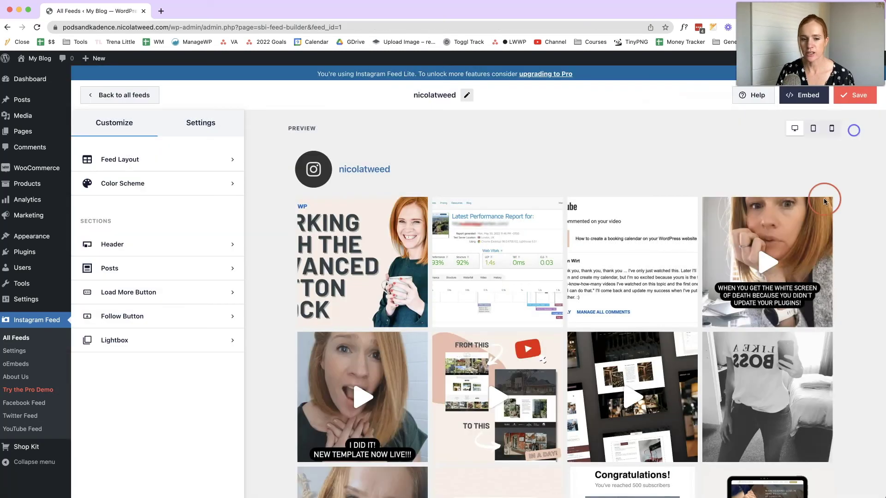
In the feed layout settings, set the number of posts to 6 for both desktop and mobile
{"action": "scroll", "coordinate": [511, 272], "scroll_direction": "down", "scroll_amount": 8}
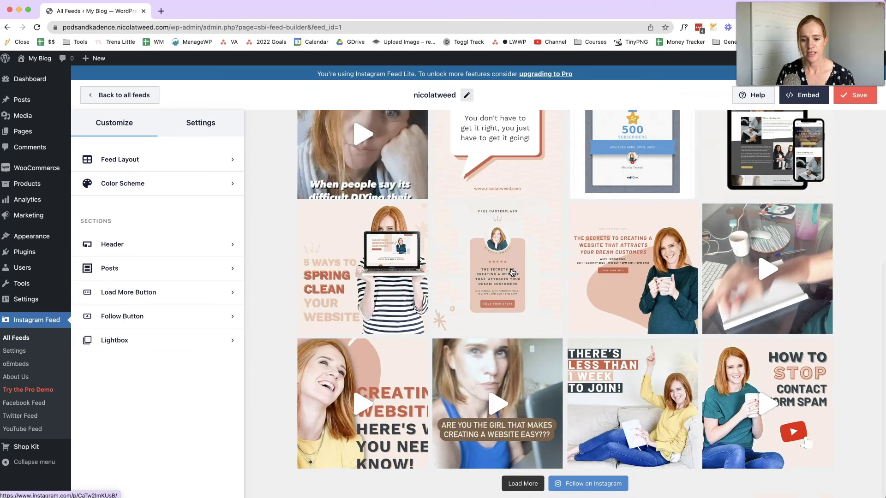
{"action": "scroll", "coordinate": [511, 272], "scroll_direction": "up", "scroll_amount": 8}
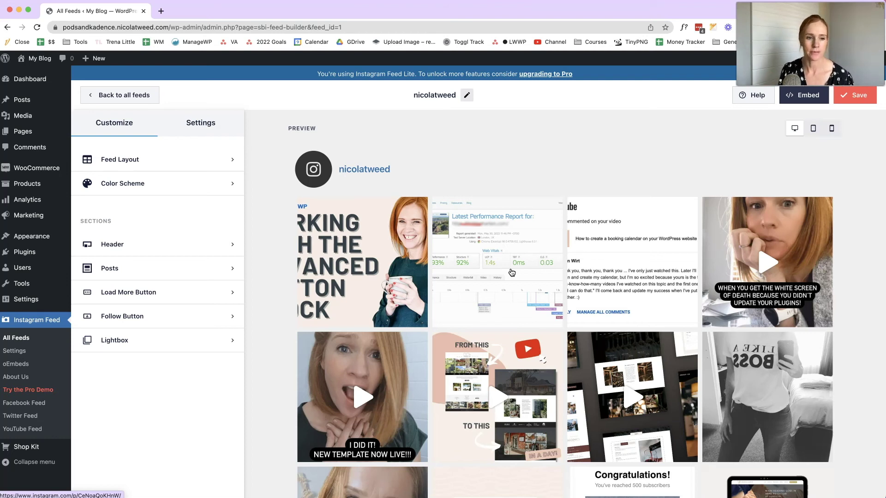
{"action": "left_click", "coordinate": [208, 164]}
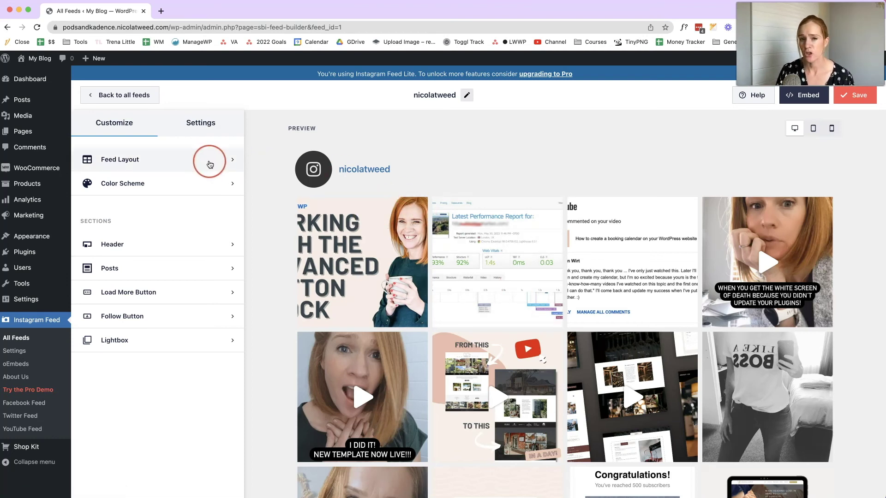
{"action": "left_click", "coordinate": [151, 162]}
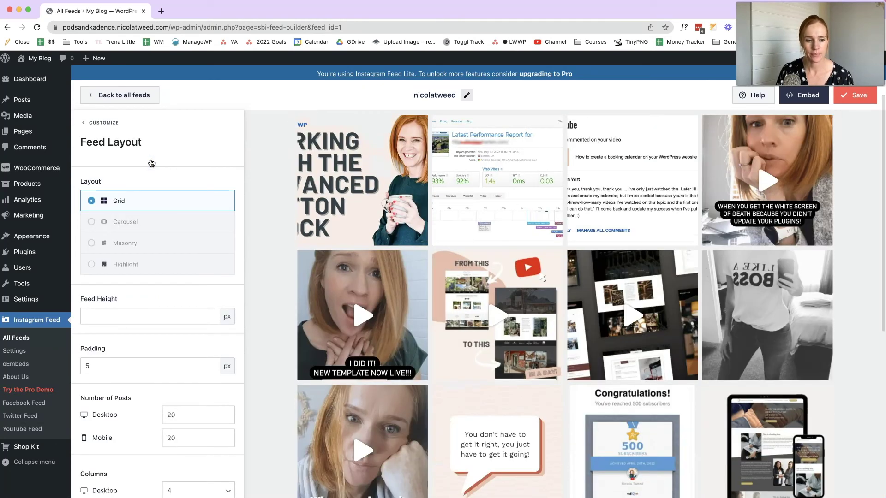
{"action": "scroll", "coordinate": [155, 276], "scroll_direction": "down", "scroll_amount": 3}
{"action": "left_click_drag", "start_coordinate": [185, 349], "coordinate": [134, 370]}
{"action": "type", "text": "66"}
{"action": "left_click", "coordinate": [134, 371]}
Set the Instagram feed's column count to 6 on desktop and 3 on mobile
{"action": "left_click", "coordinate": [211, 414]}
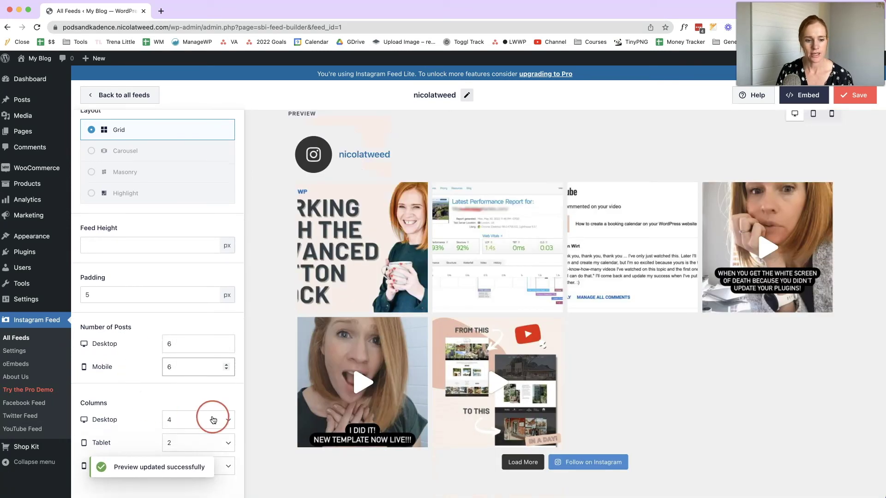
{"action": "left_click", "coordinate": [209, 441]}
{"action": "left_click", "coordinate": [210, 466]}
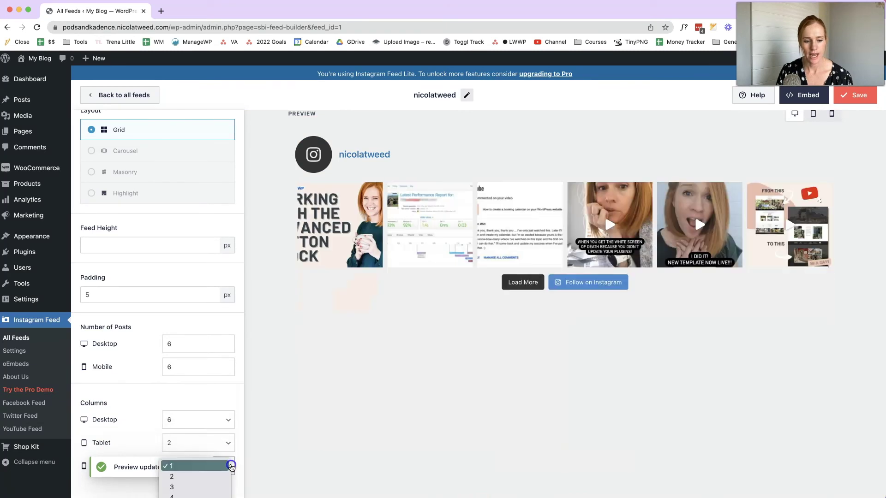
{"action": "left_click", "coordinate": [212, 487]}
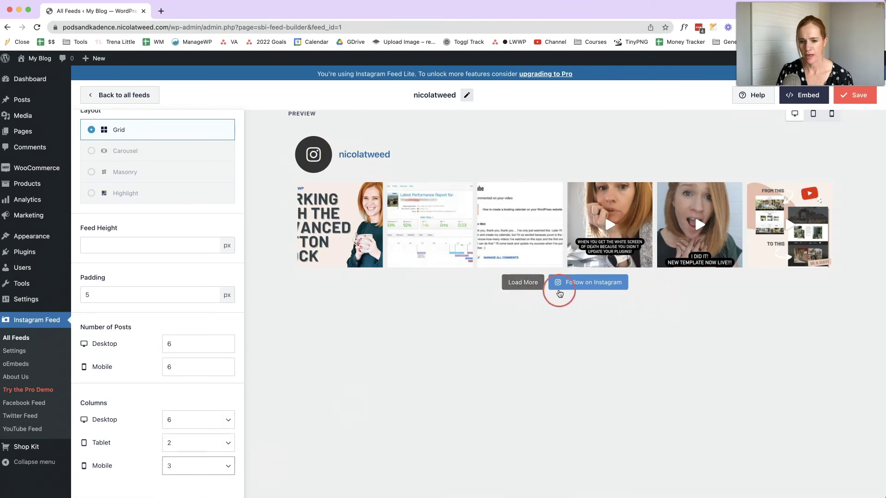
Disable the feed's Load More button and its header
{"action": "scroll", "coordinate": [139, 174], "scroll_direction": "up", "scroll_amount": 3}
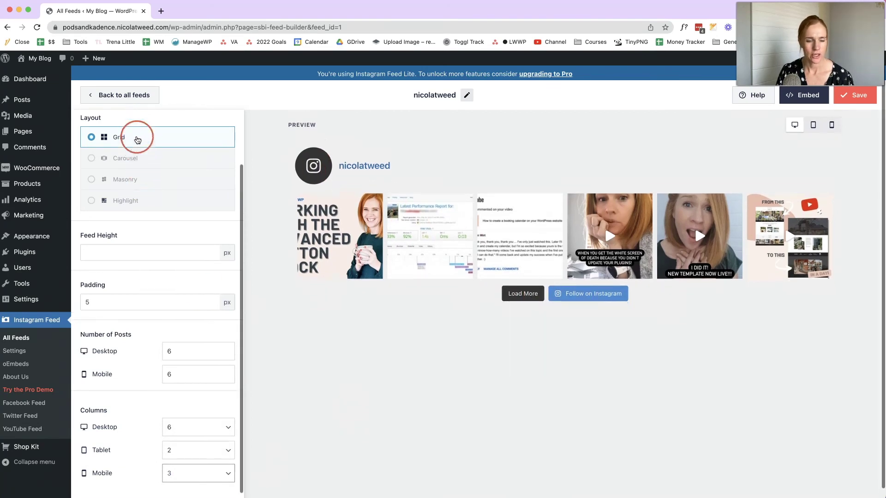
{"action": "left_click", "coordinate": [110, 123]}
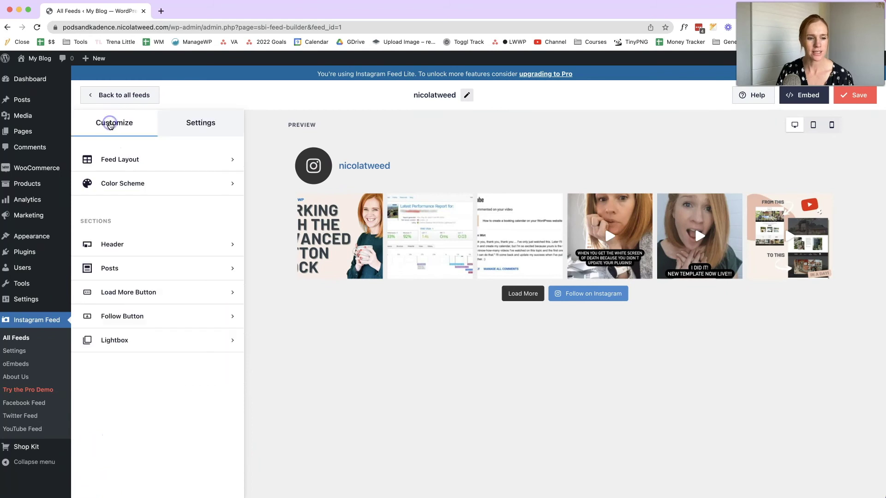
{"action": "left_click", "coordinate": [136, 292]}
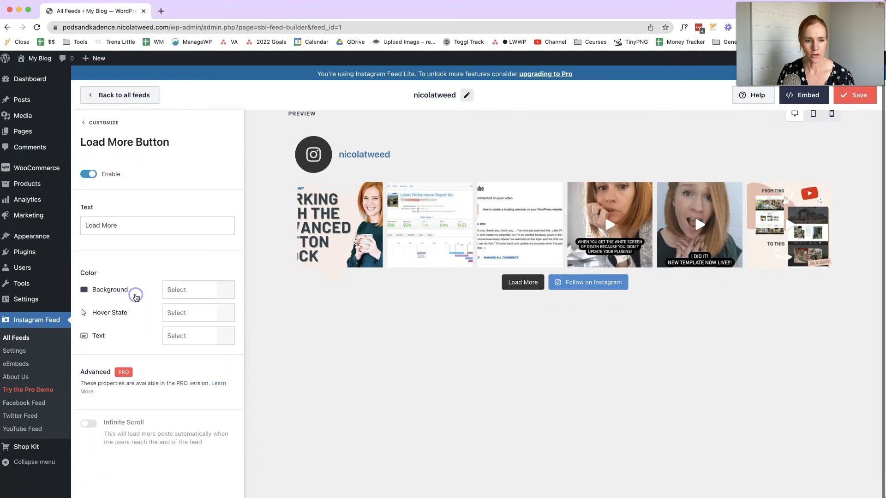
{"action": "left_click", "coordinate": [91, 174]}
{"action": "left_click", "coordinate": [99, 123]}
{"action": "left_click", "coordinate": [142, 251]}
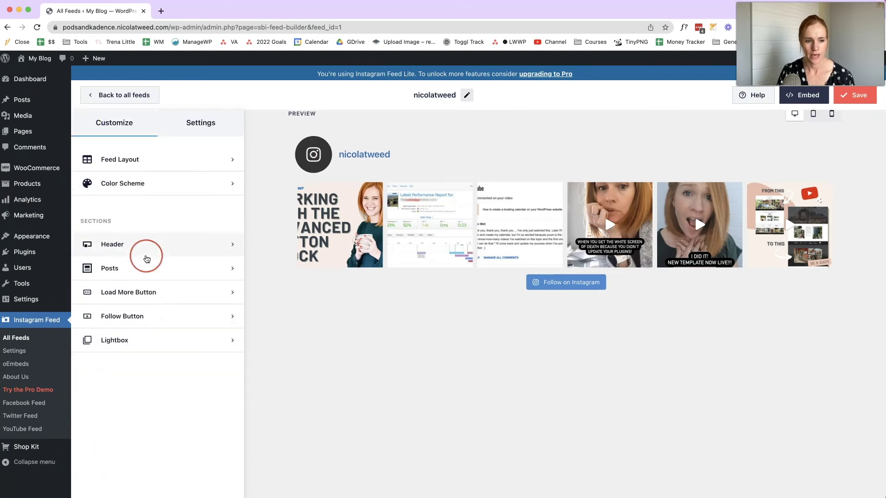
{"action": "left_click", "coordinate": [89, 164]}
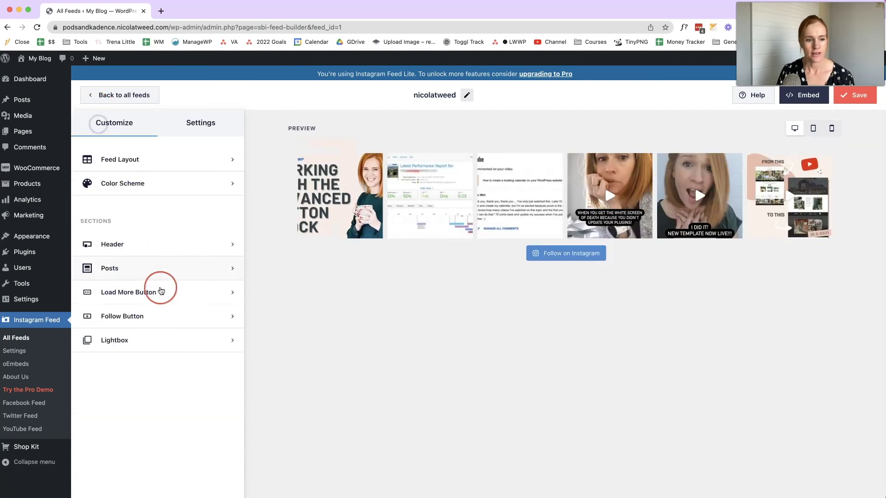
Disable the feed's Follow button and save the feed
{"action": "left_click", "coordinate": [158, 312]}
{"action": "left_click", "coordinate": [88, 174]}
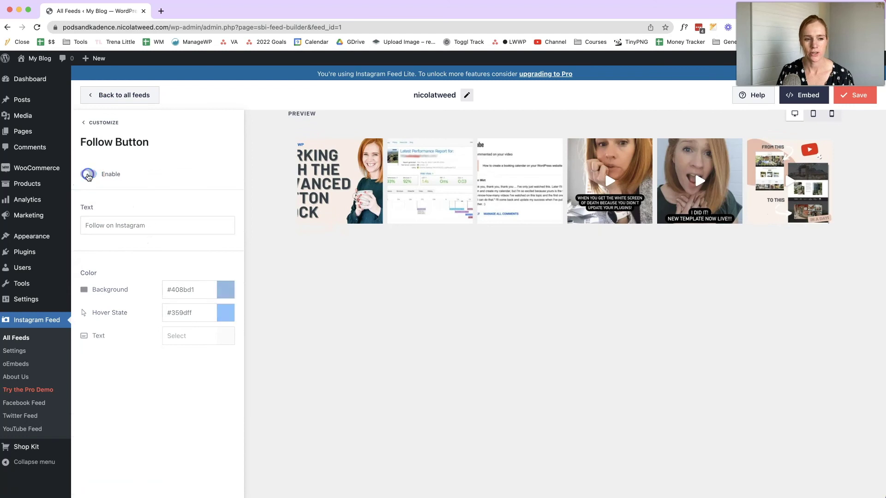
{"action": "left_click", "coordinate": [858, 97]}
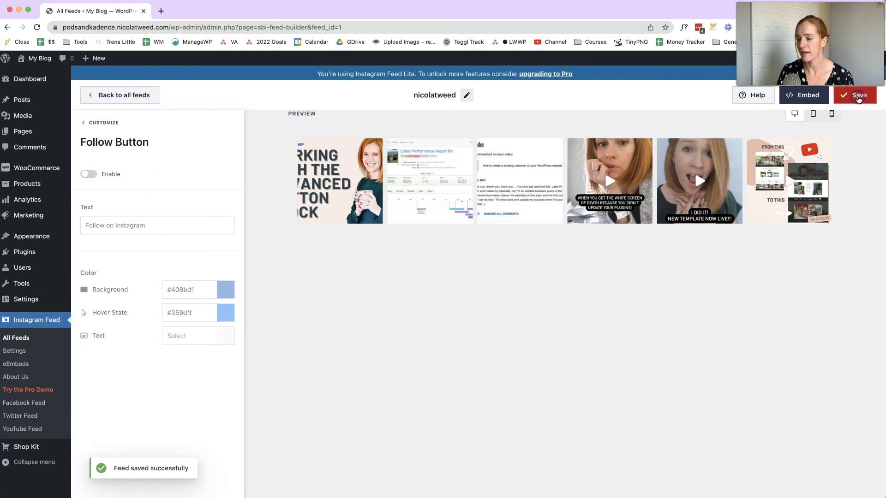
Copy the feed's embed shortcode and close the embed dialog
{"action": "left_click", "coordinate": [804, 99]}
{"action": "left_click", "coordinate": [690, 252]}
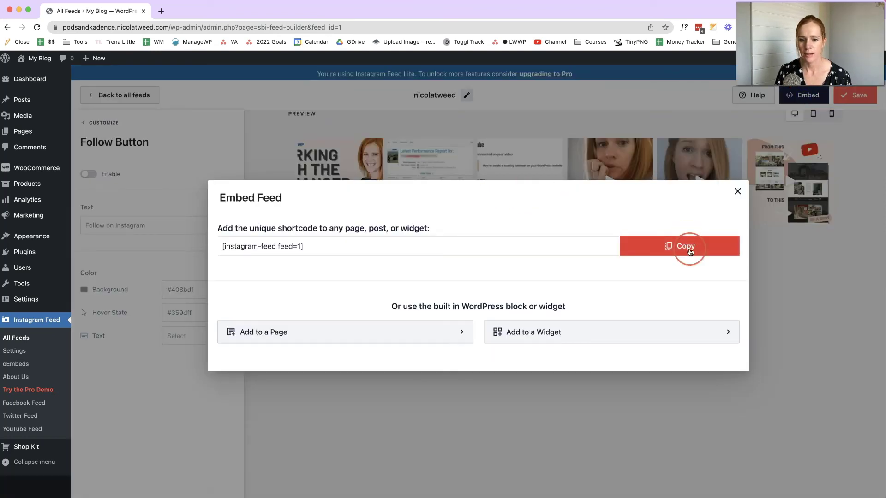
{"action": "left_click", "coordinate": [686, 248]}
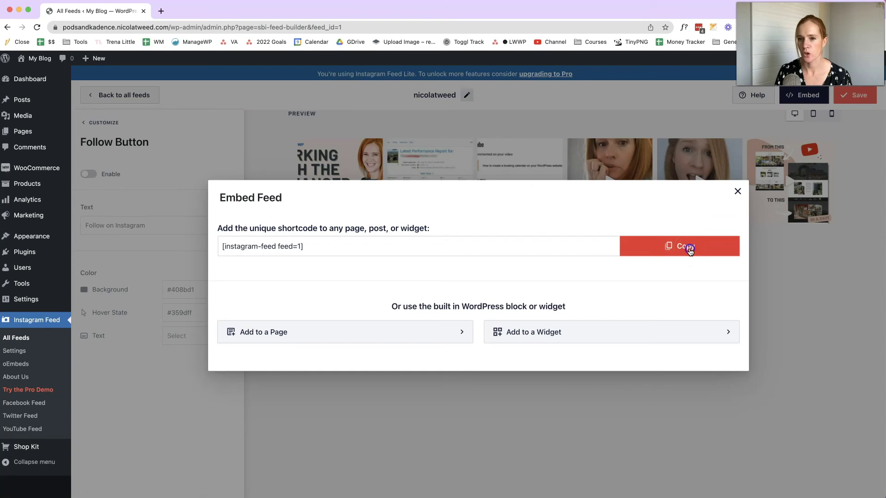
{"action": "left_click", "coordinate": [738, 192]}
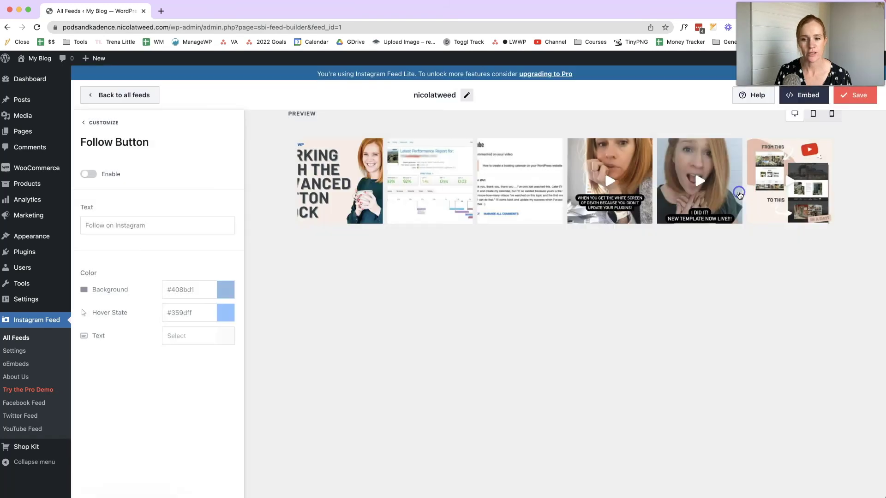
In the theme customizer's footer builder, add Widget 4 to the middle column of the top row
{"action": "mouse_move", "coordinate": [55, 235]}
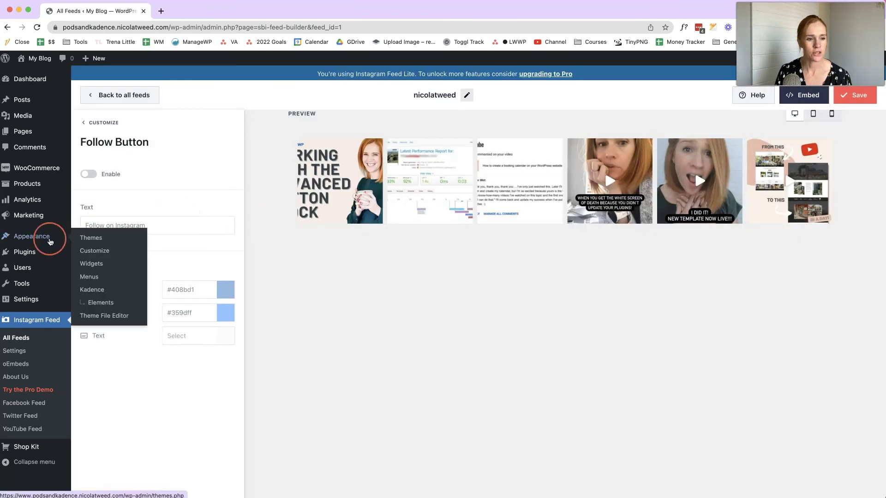
{"action": "left_click", "coordinate": [117, 257]}
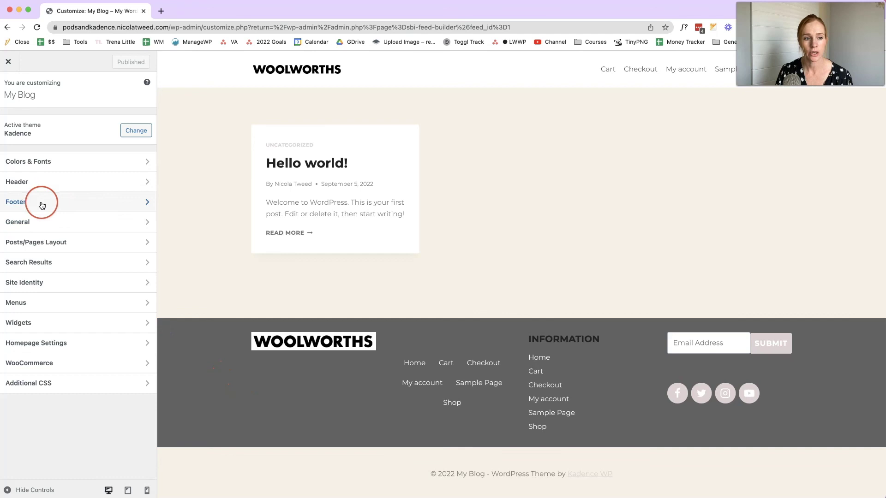
{"action": "left_click", "coordinate": [177, 342]}
{"action": "mouse_move", "coordinate": [525, 402]}
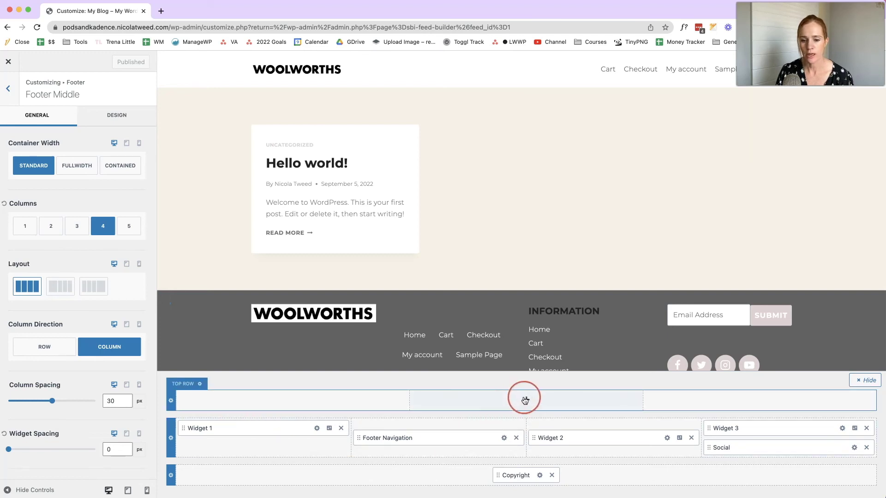
{"action": "left_click", "coordinate": [525, 401]}
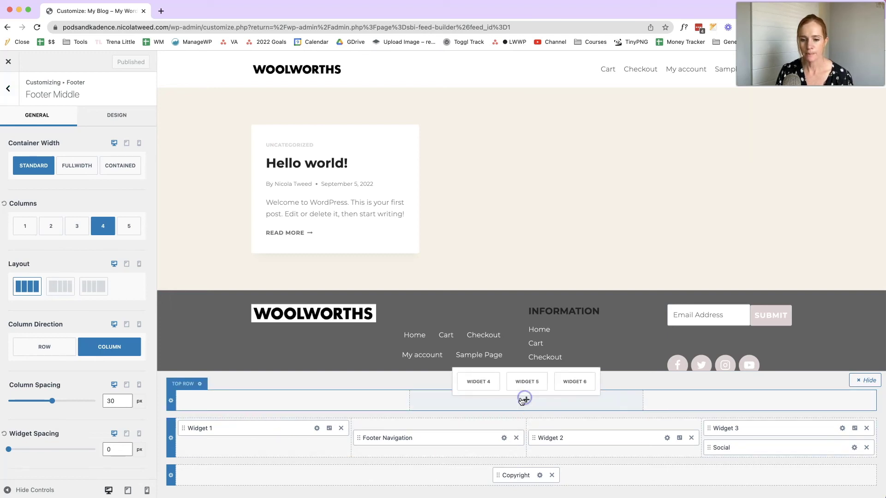
{"action": "left_click", "coordinate": [475, 387]}
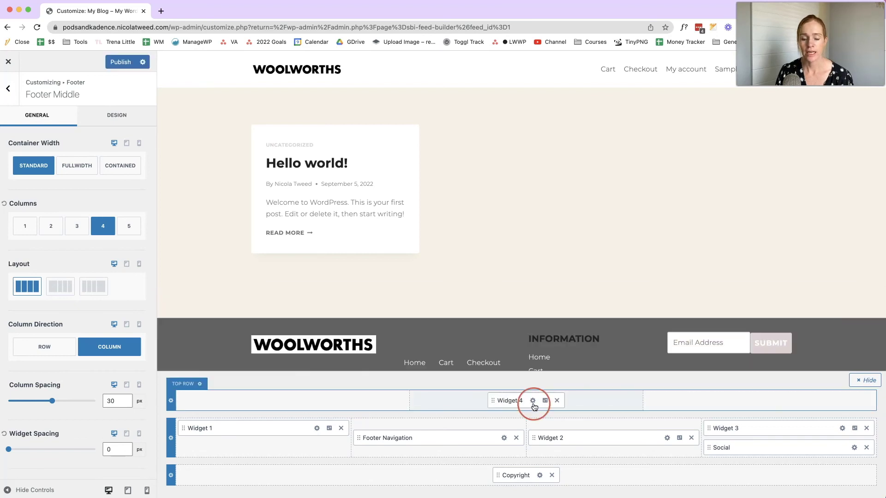
Insert a Custom HTML block in Widget 4 containing the shortcode [instagram-feed feed=1]
{"action": "left_click", "coordinate": [533, 401]}
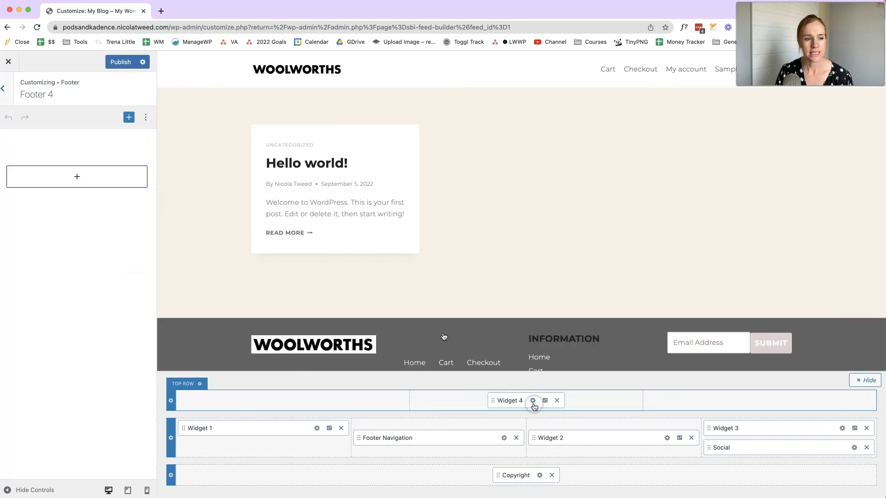
{"action": "left_click", "coordinate": [76, 178]}
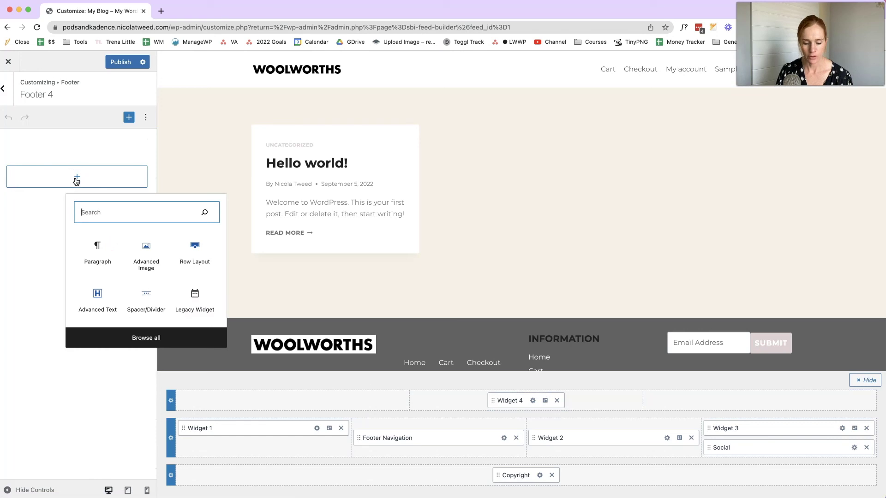
{"action": "type", "text": "html"}
{"action": "left_click", "coordinate": [76, 267]}
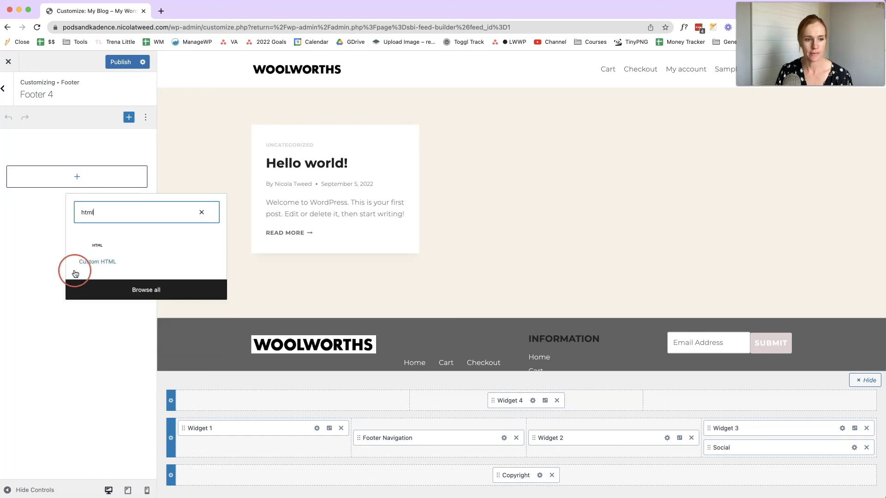
{"action": "left_click", "coordinate": [35, 171]}
{"action": "key", "text": "super+v"}
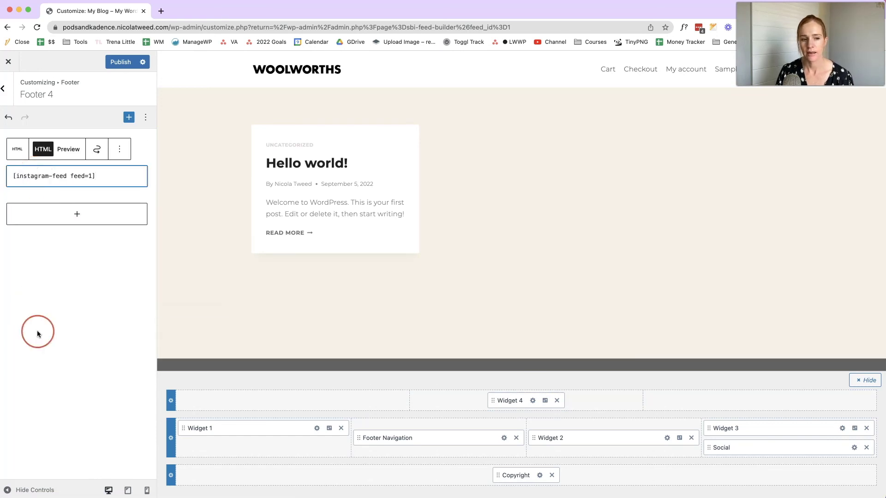
Publish the footer changes, close the customizer and visit the live site
{"action": "left_click", "coordinate": [126, 63]}
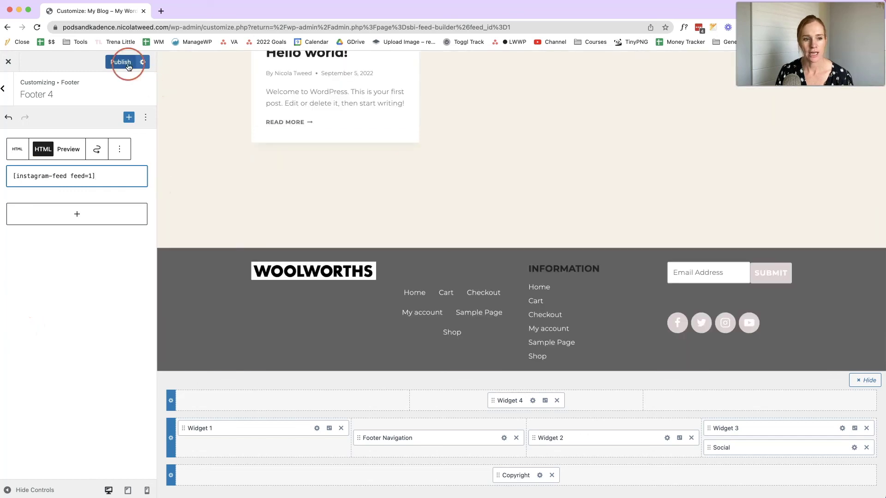
{"action": "left_click", "coordinate": [8, 63]}
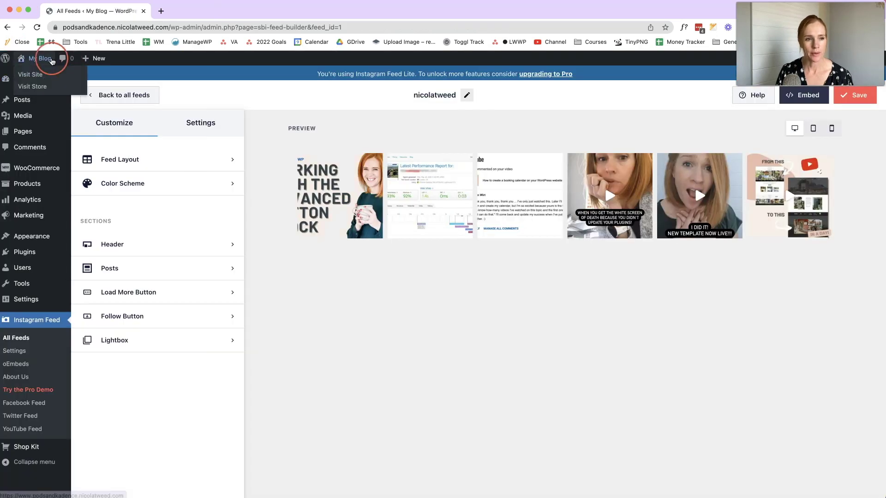
{"action": "left_click", "coordinate": [52, 61]}
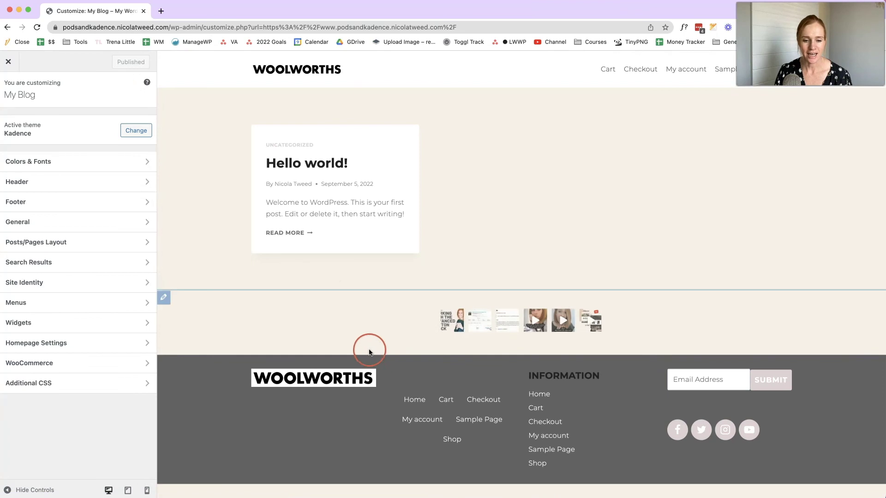
In the footer's top row, move Widget 4 to the first column and reduce the row to one column
{"action": "left_click", "coordinate": [162, 299]}
{"action": "left_click", "coordinate": [431, 412]}
{"action": "mouse_move", "coordinate": [507, 400]}
{"action": "left_mouse_down"}
{"action": "mouse_move", "coordinate": [286, 384]}
{"action": "mouse_move", "coordinate": [227, 403]}
{"action": "mouse_move", "coordinate": [182, 401]}
{"action": "left_mouse_up"}
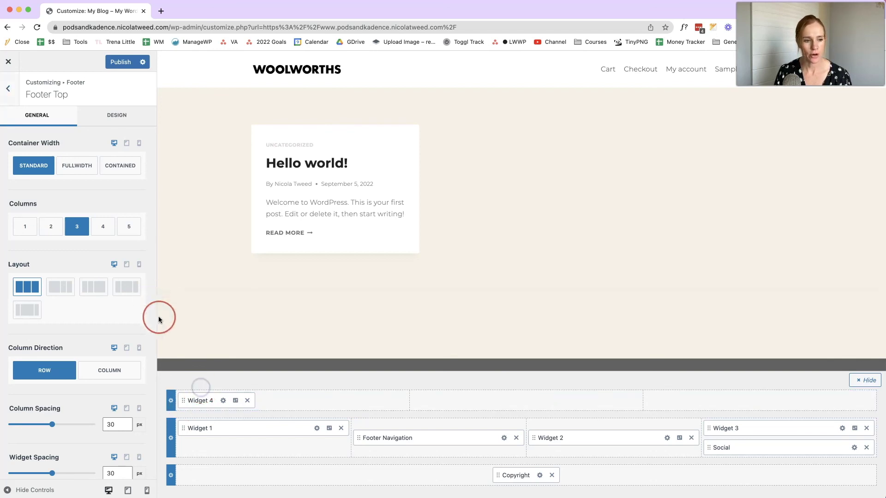
{"action": "left_click", "coordinate": [24, 227]}
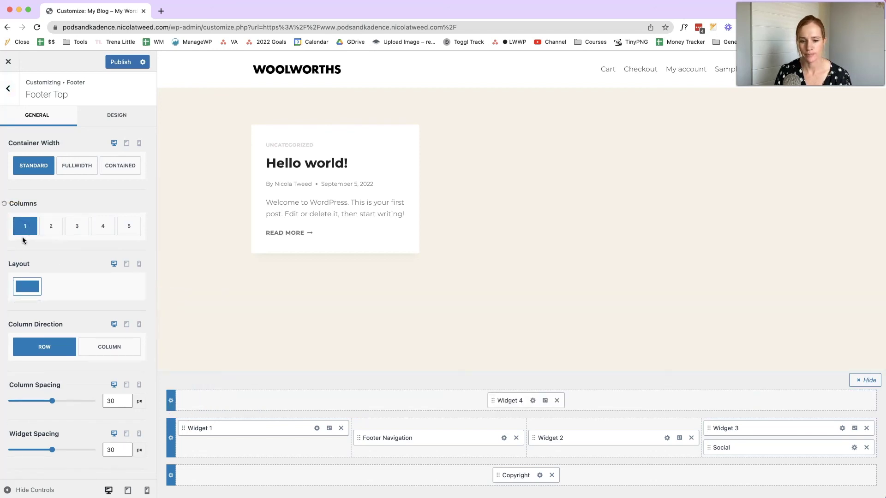
Publish the top row change, close the customizer and check the Instagram feed in the live site's footer
{"action": "scroll", "coordinate": [450, 253], "scroll_direction": "down", "scroll_amount": 5}
{"action": "left_click", "coordinate": [126, 62]}
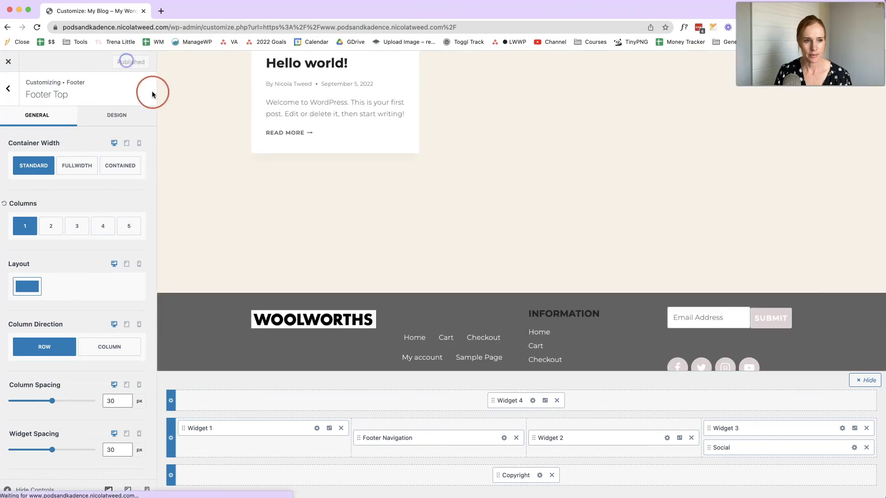
{"action": "left_click", "coordinate": [9, 61]}
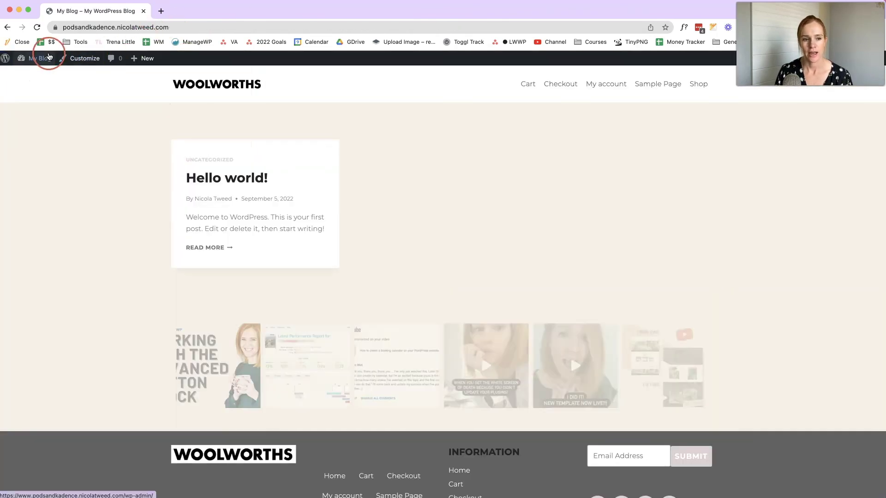
{"action": "scroll", "coordinate": [777, 305], "scroll_direction": "down", "scroll_amount": 1}
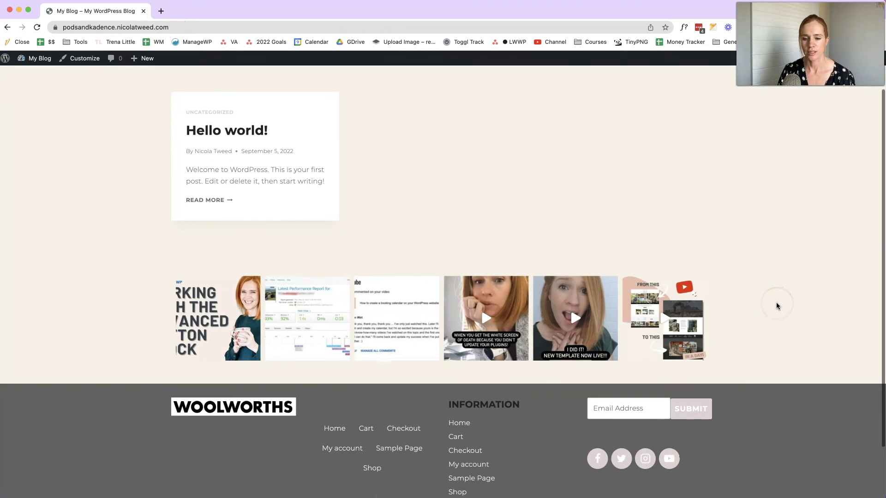
{"action": "scroll", "coordinate": [777, 305], "scroll_direction": "down", "scroll_amount": 3}
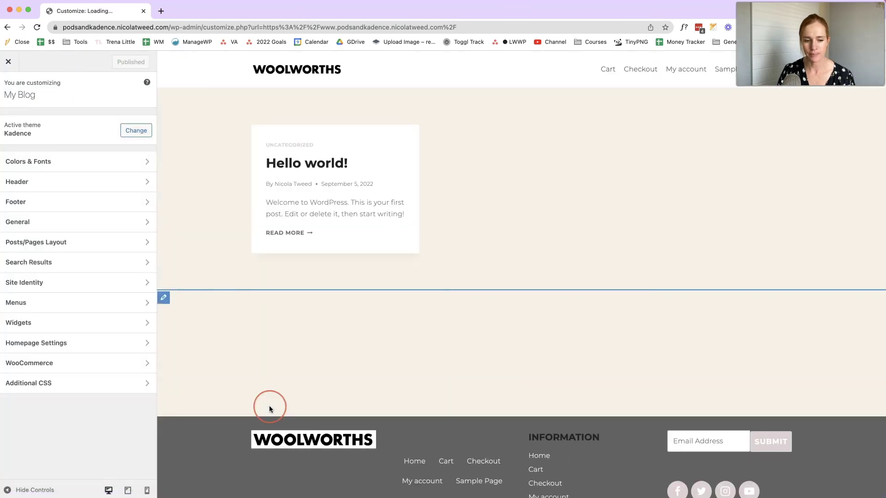
Try Widget 4 in the footer's bottom row beside Copyright, and return it to the top row
{"action": "scroll", "coordinate": [271, 407], "scroll_direction": "down", "scroll_amount": 3}
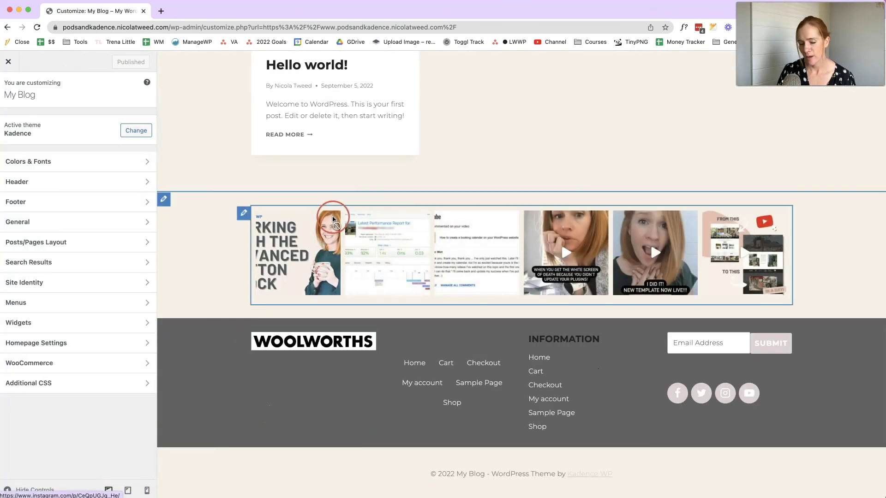
{"action": "left_click", "coordinate": [164, 199]}
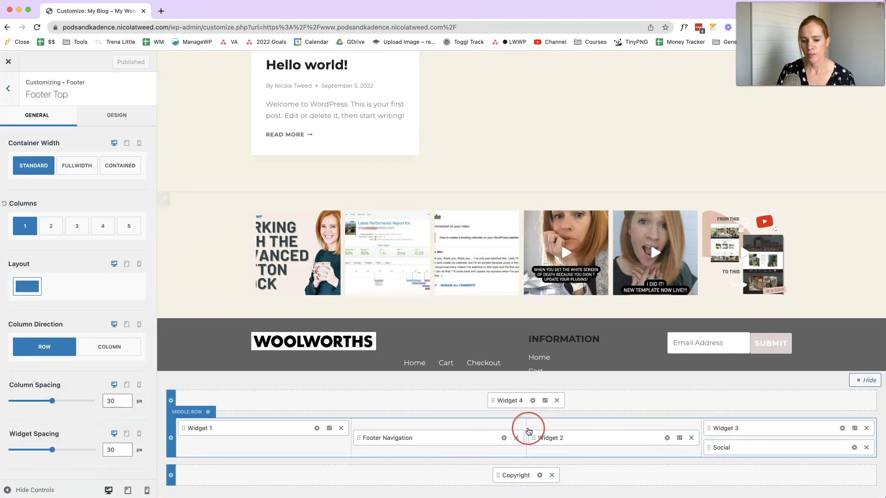
{"action": "left_click_drag", "start_coordinate": [493, 400], "coordinate": [546, 477]}
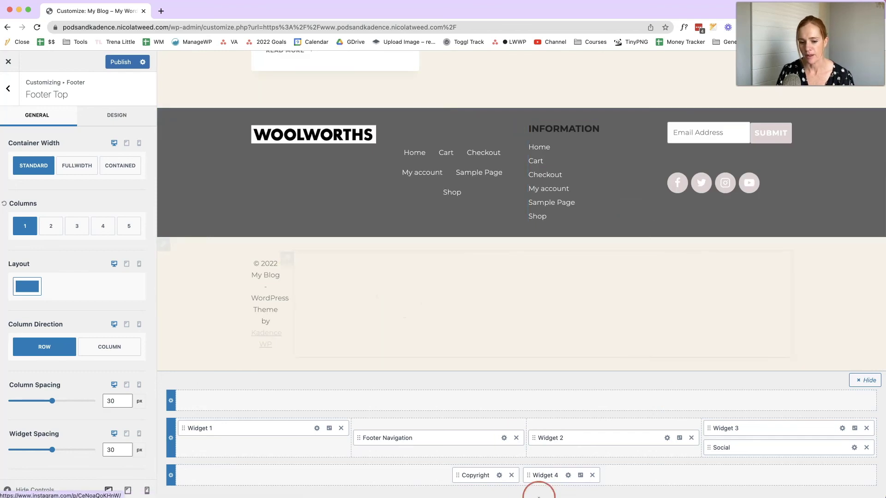
{"action": "mouse_move", "coordinate": [530, 476]}
{"action": "left_mouse_down"}
{"action": "mouse_move", "coordinate": [538, 400]}
{"action": "mouse_move", "coordinate": [580, 457]}
{"action": "mouse_move", "coordinate": [541, 477]}
{"action": "left_mouse_up"}
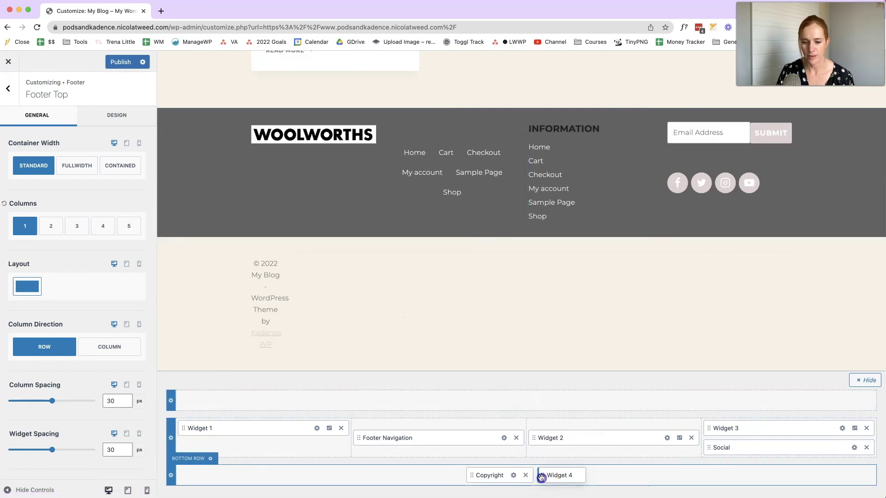
{"action": "left_click_drag", "start_coordinate": [521, 408], "coordinate": [519, 405]}
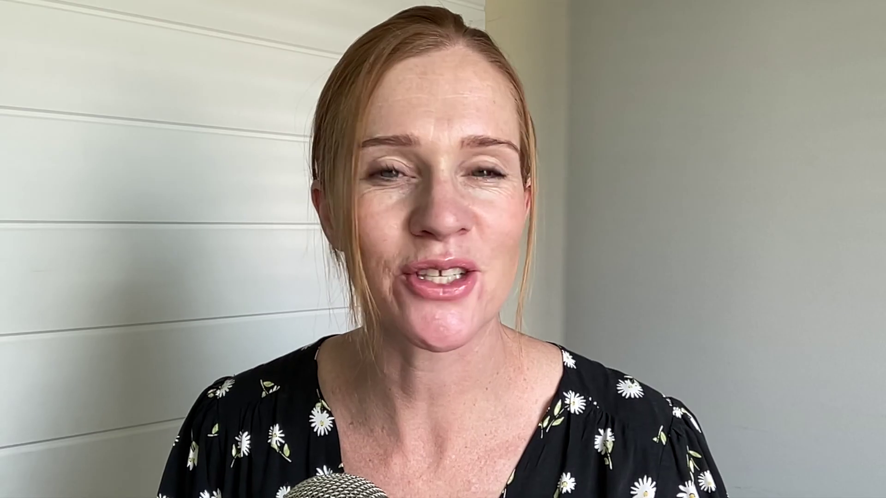